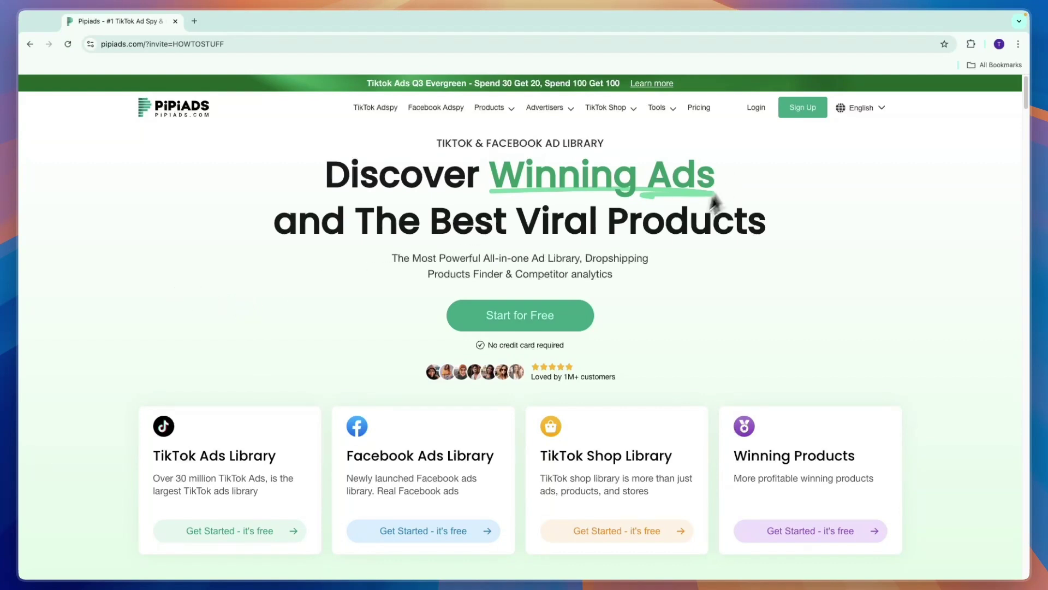
- View the subscription plans and check the Starter plan's monthly price
click(702, 107)
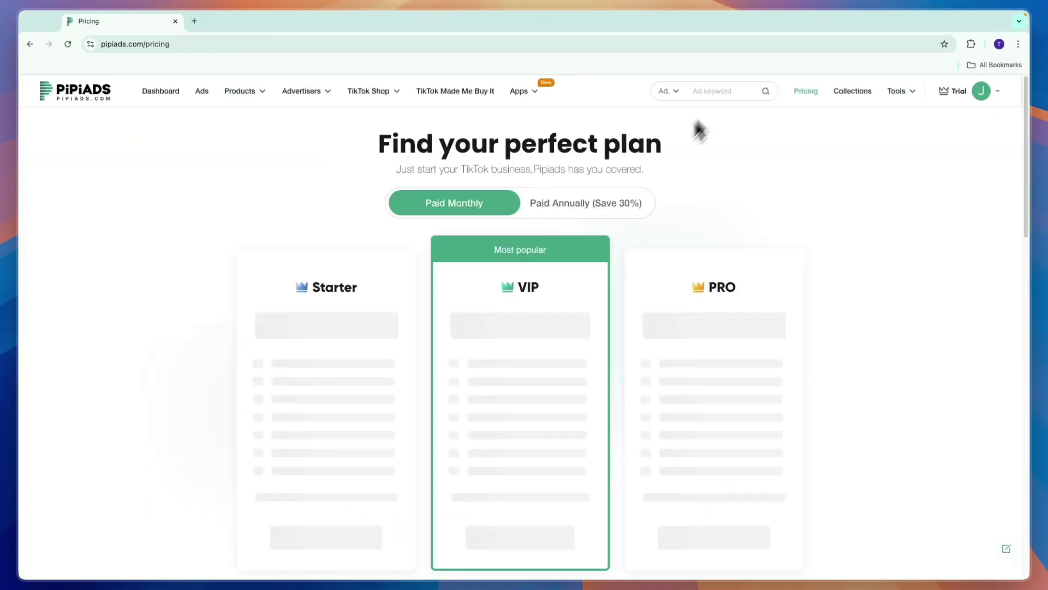
scroll(491, 451, down, 2)
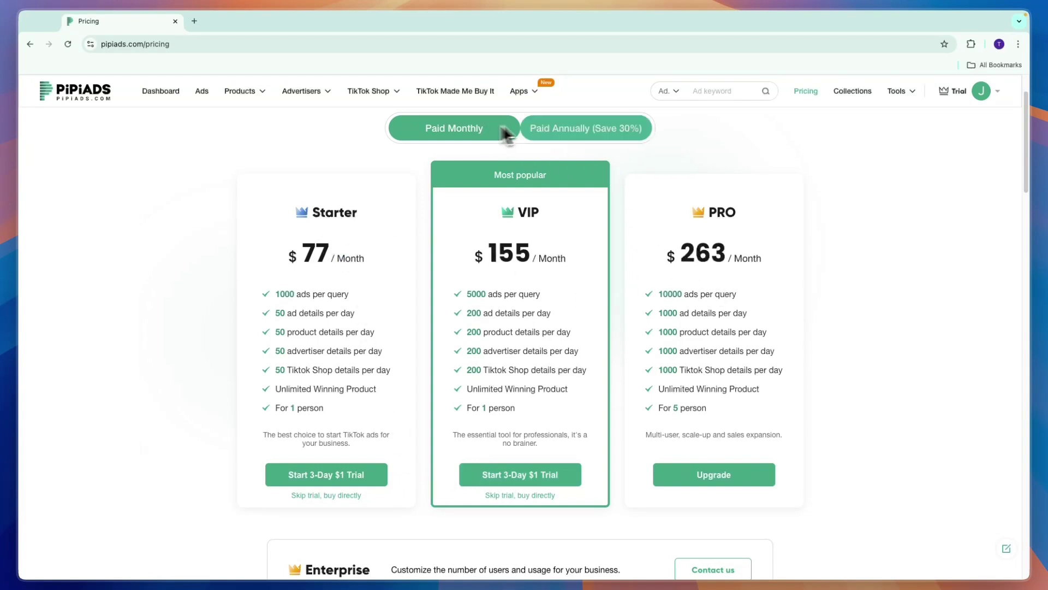
click(561, 128)
click(563, 129)
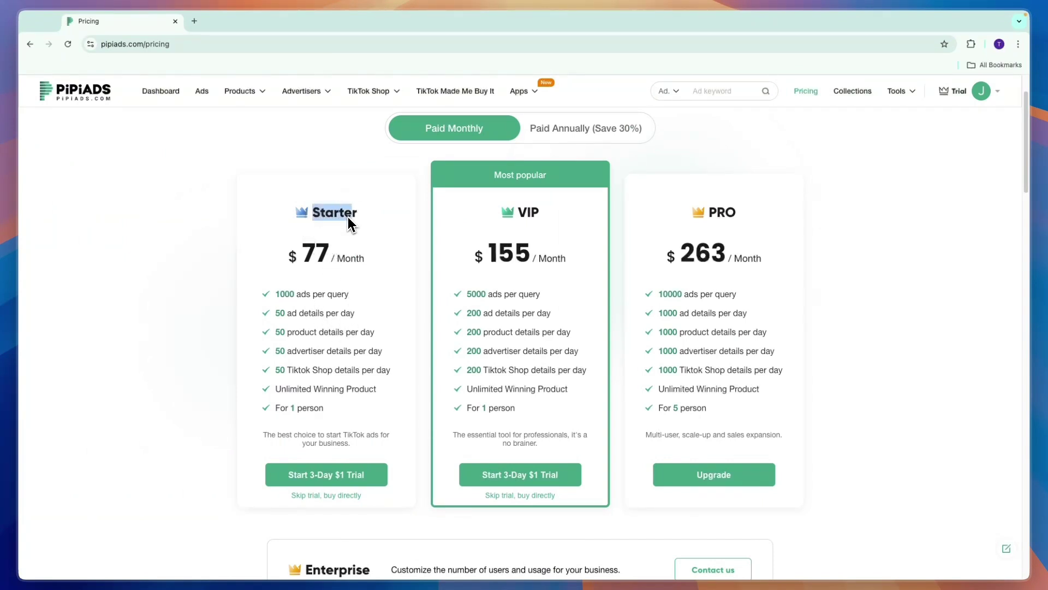
drag(300, 239, 387, 262)
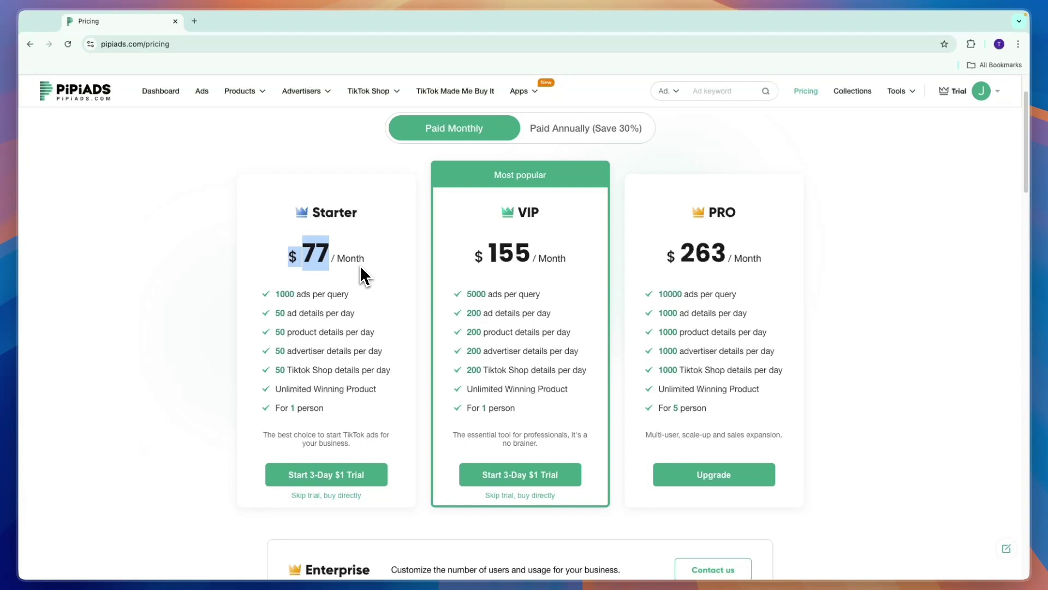
- Review the VIP and PRO plans, then show annual prices (Save 30%) for all plans
click(519, 211)
double_click(519, 211)
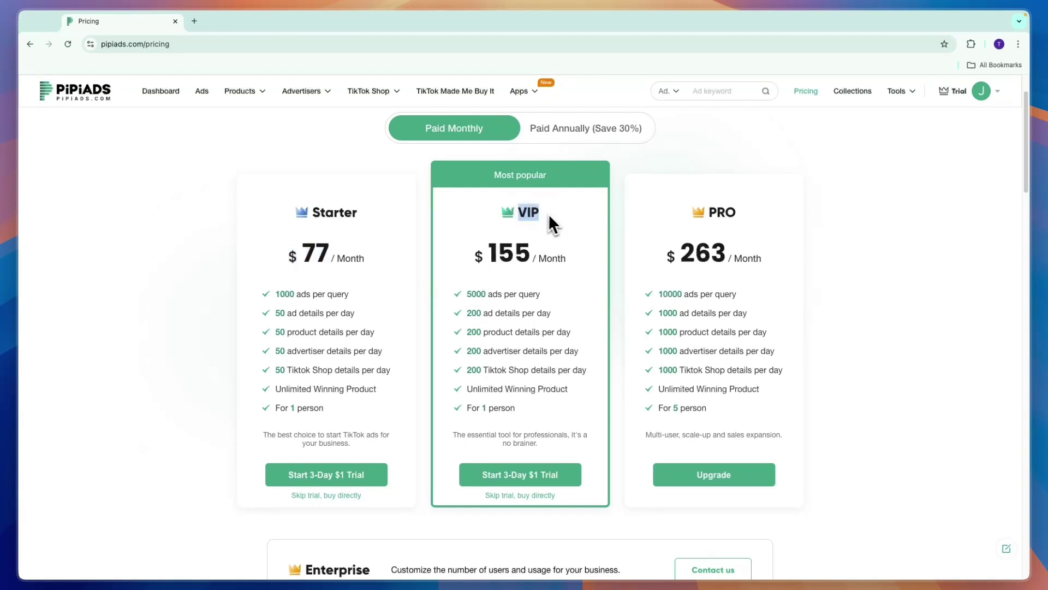
double_click(717, 214)
click(762, 217)
click(631, 131)
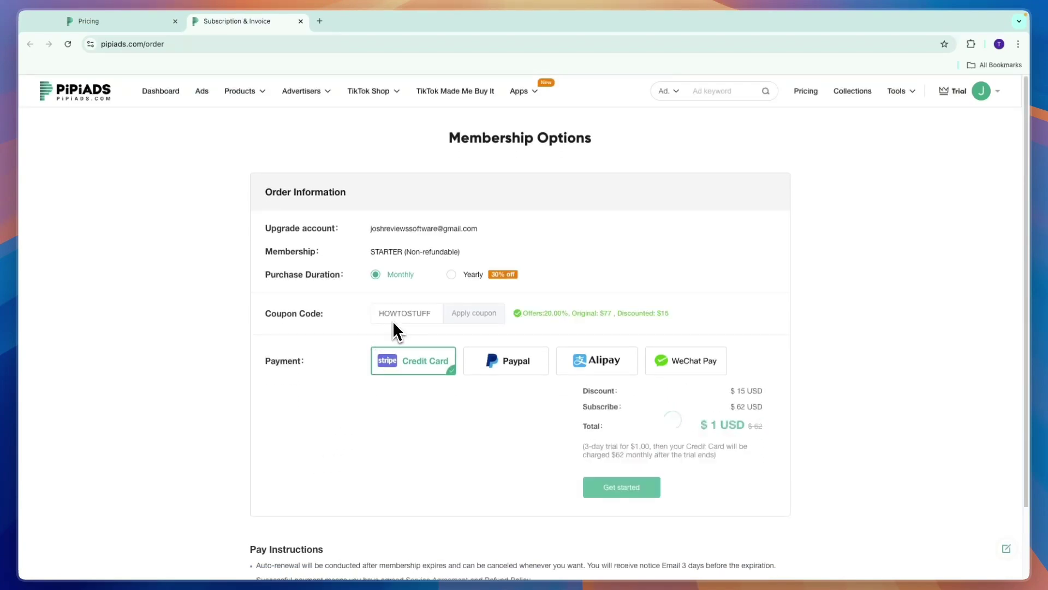
- Confirm the applied coupon and its 20% discount, keeping monthly billing over yearly
drag(384, 318, 452, 362)
click(361, 395)
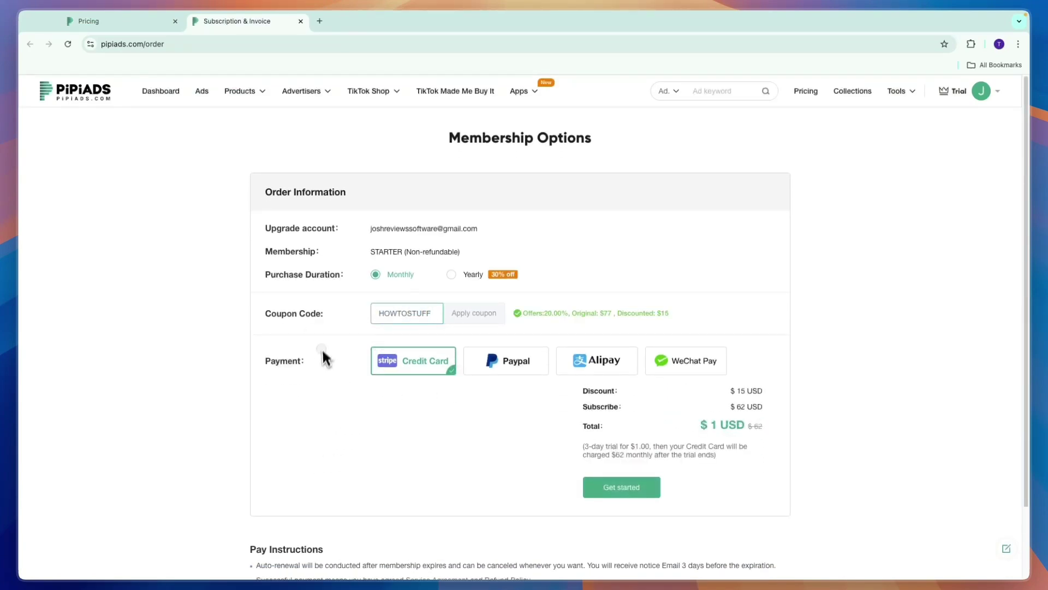
double_click(379, 322)
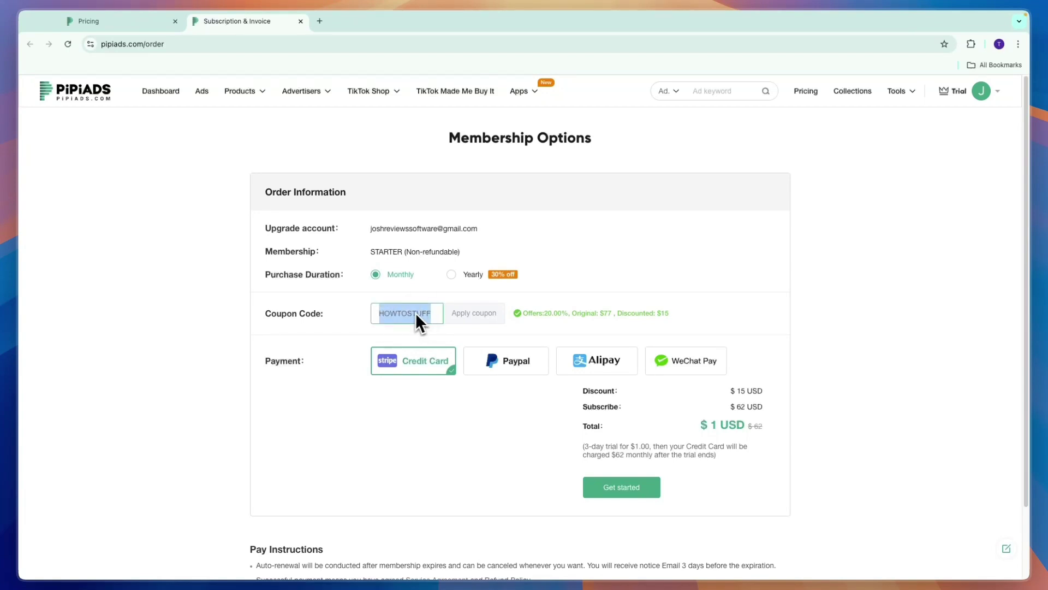
click(546, 317)
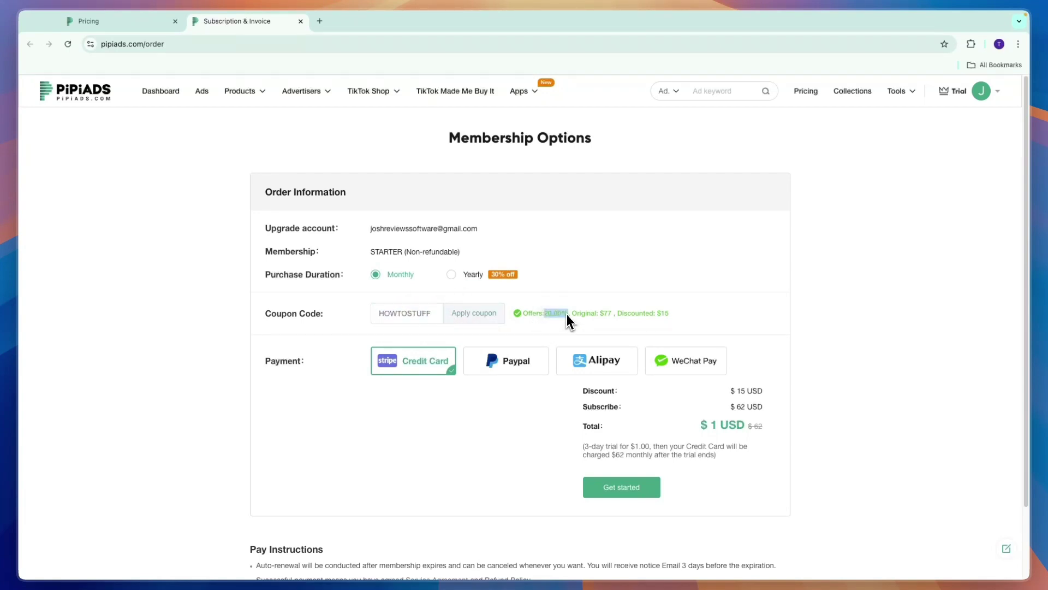
click(493, 280)
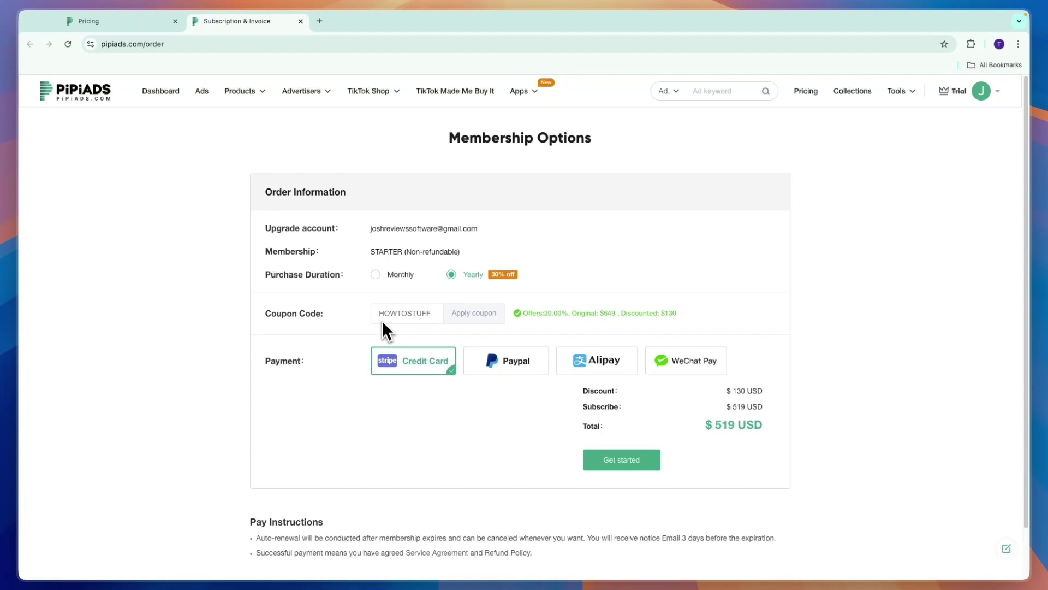
click(389, 278)
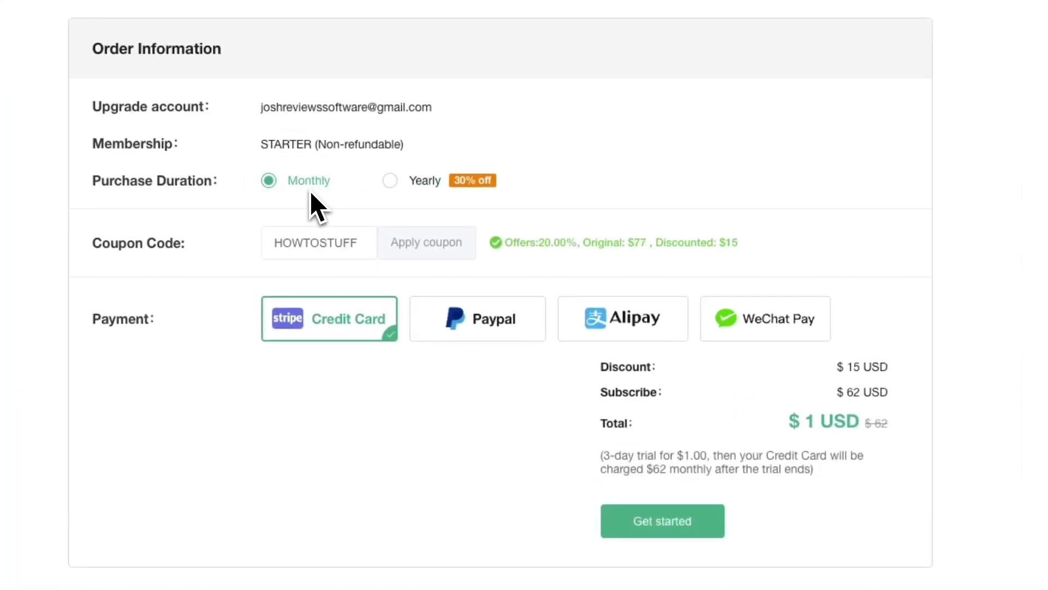
- Check the $1 three-day trial total and the $62 USD subscription amount before paying
drag(638, 340, 753, 344)
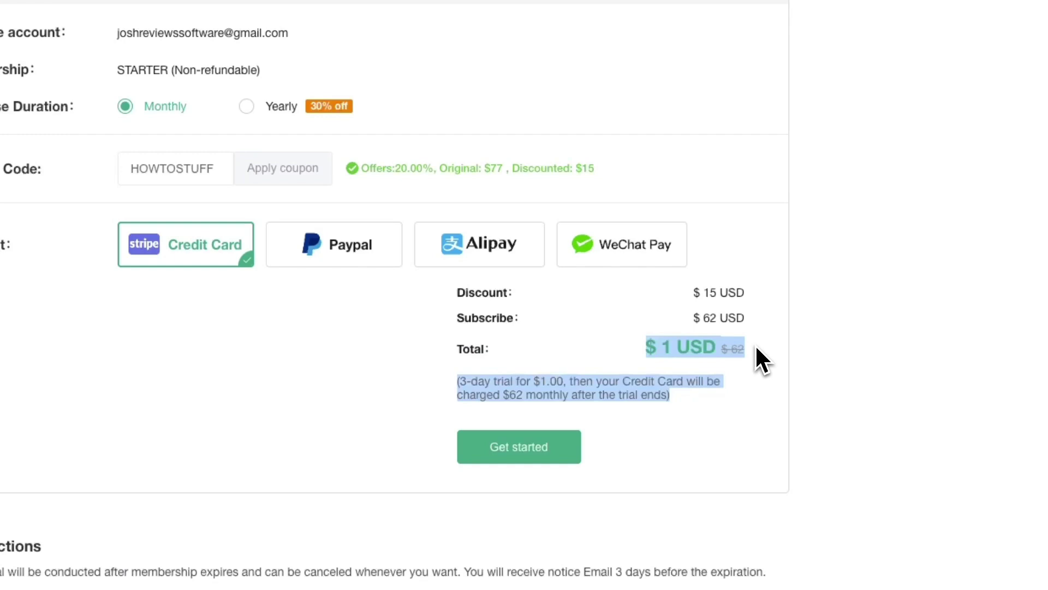
click(755, 344)
mouse_move(698, 317)
mouse_down()
mouse_move(774, 331)
mouse_move(748, 321)
mouse_up()
click(763, 320)
triple_click(716, 325)
click(748, 321)
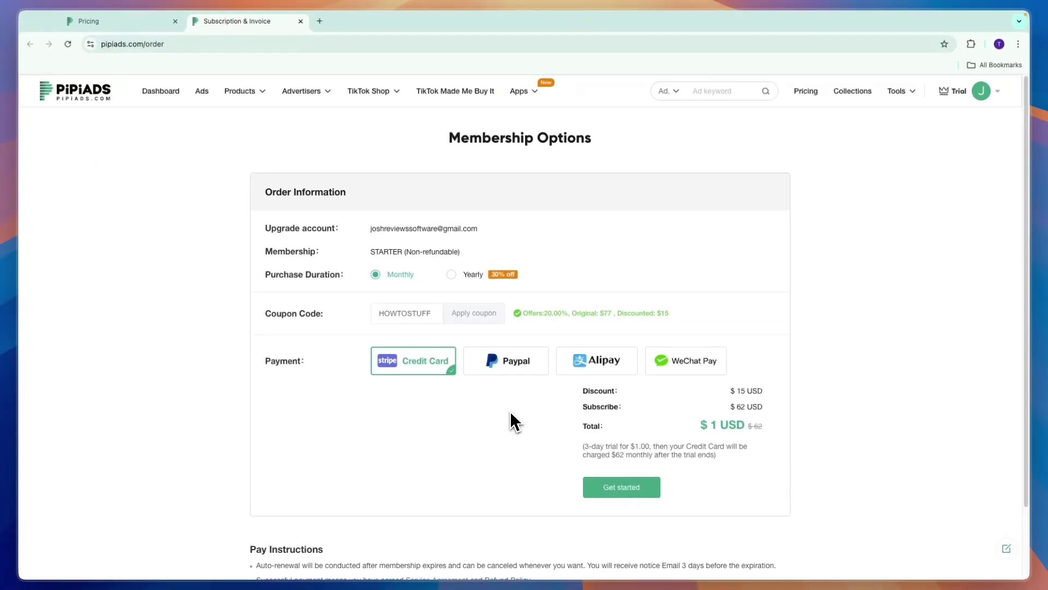
- Complete the Starter trial purchase, visit the dashboard's winning products, then return to Ad Search
click(626, 484)
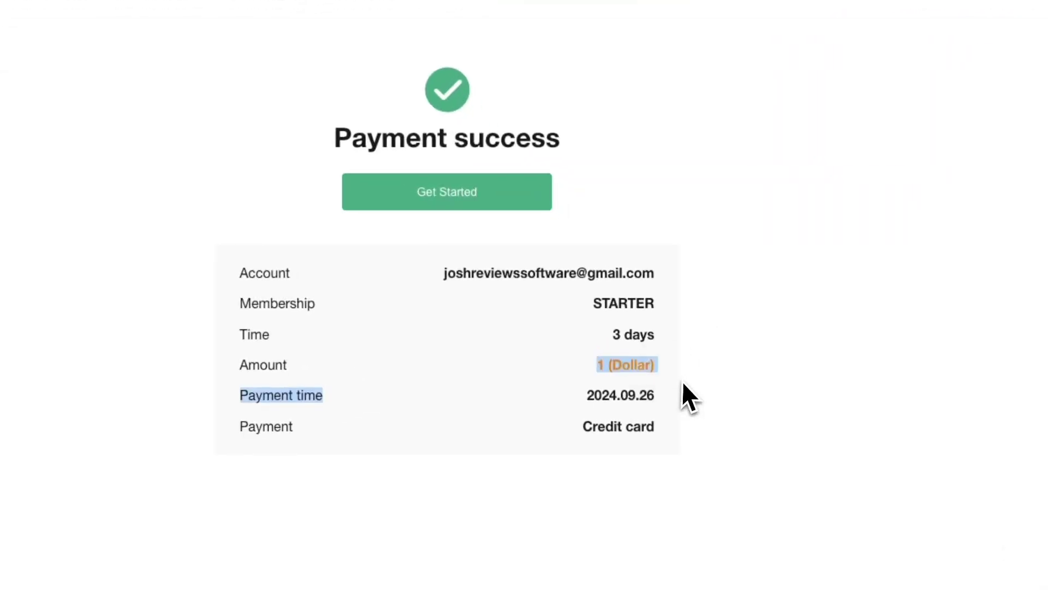
click(451, 204)
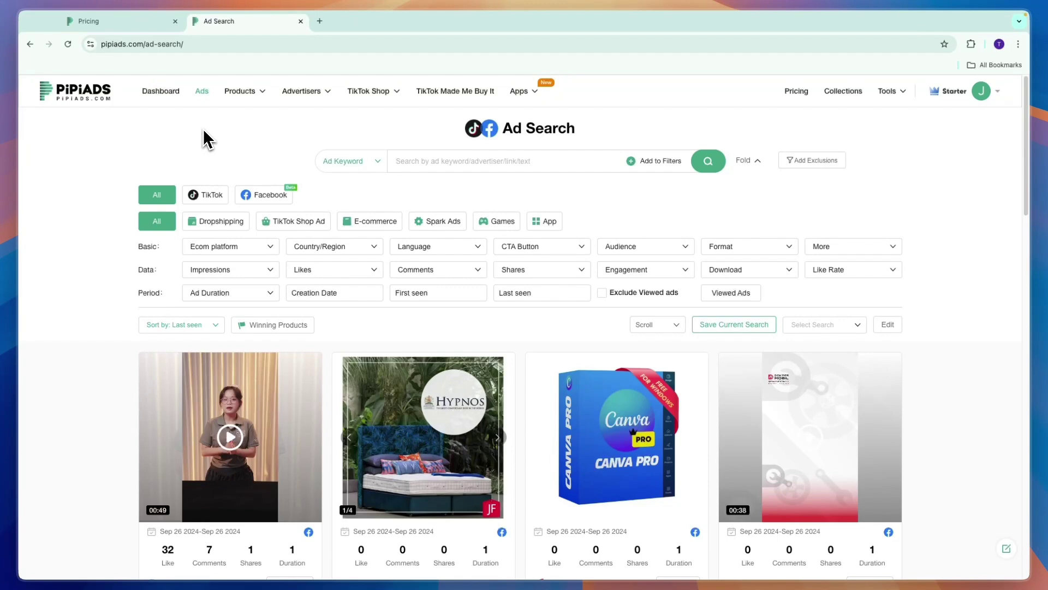
click(163, 101)
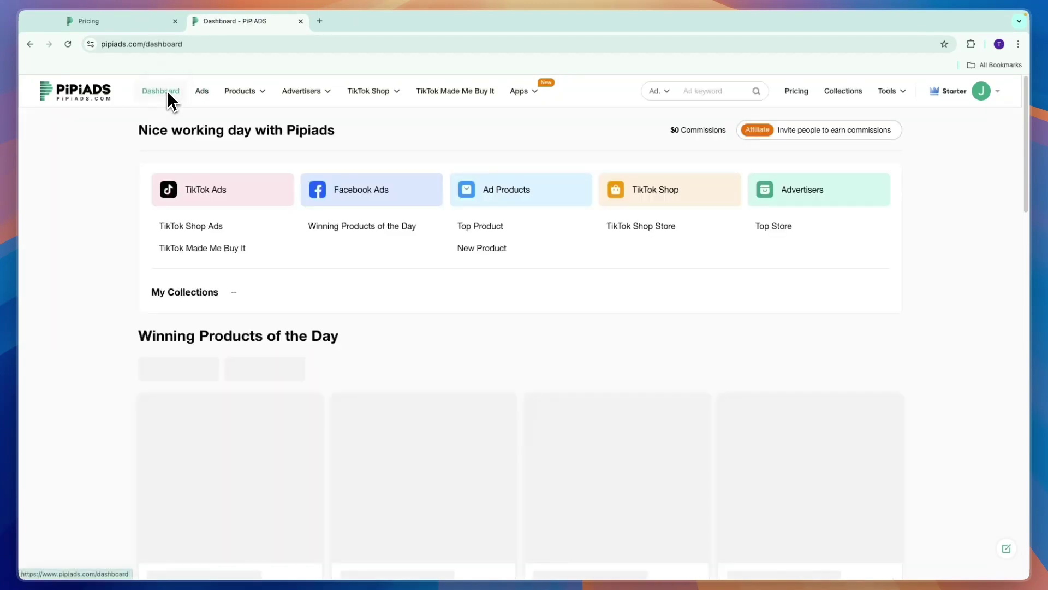
scroll(459, 314, down, 2)
scroll(459, 313, down, 2)
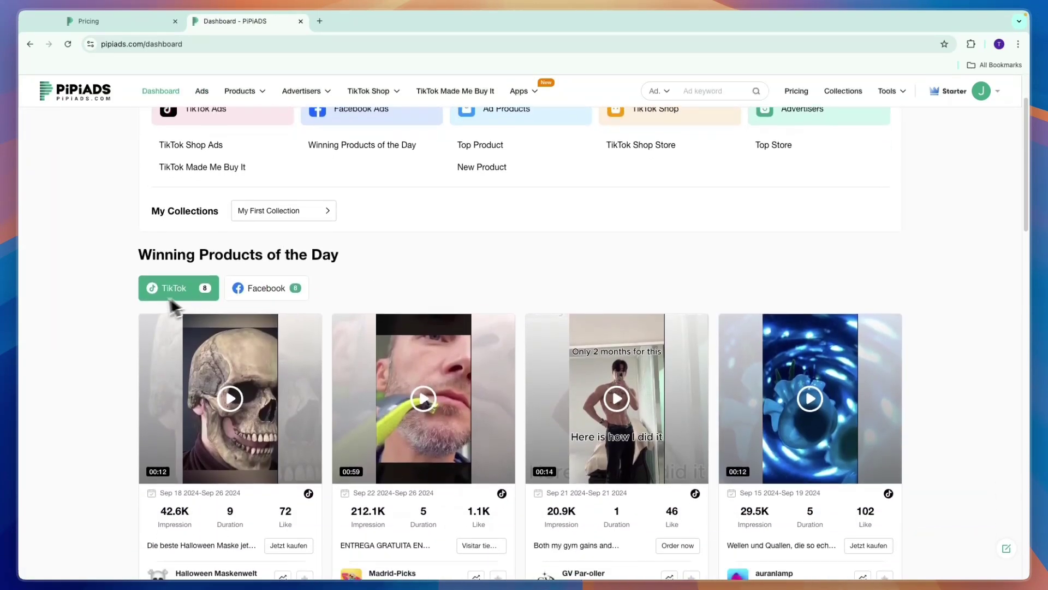
scroll(139, 317, down, 2)
scroll(141, 316, up, 4)
scroll(456, 238, down, 1)
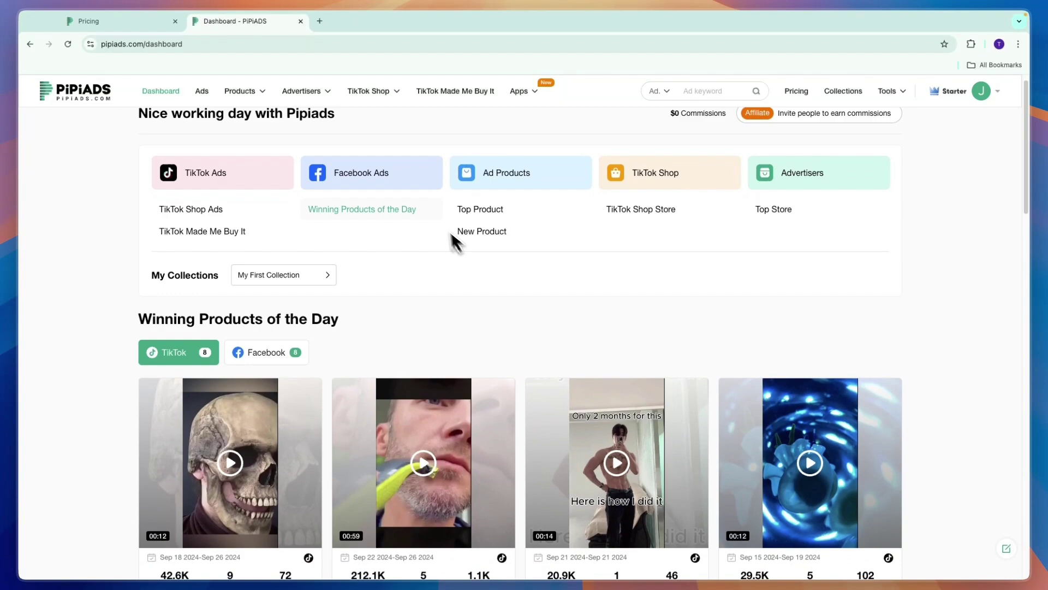
scroll(431, 224, down, 2)
scroll(141, 202, down, 4)
scroll(141, 202, down, 1)
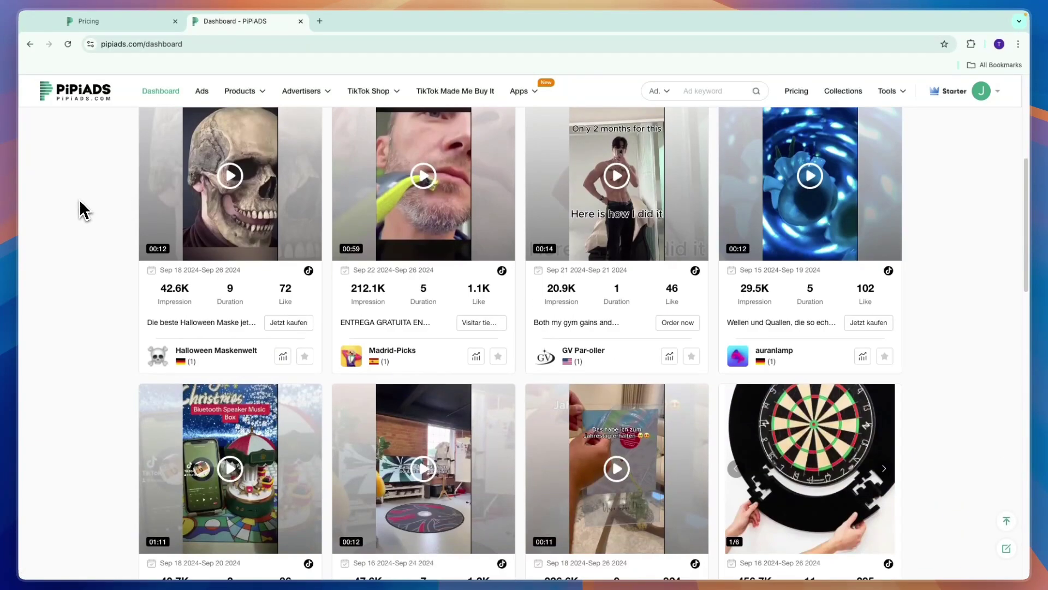
scroll(79, 211, up, 7)
click(201, 95)
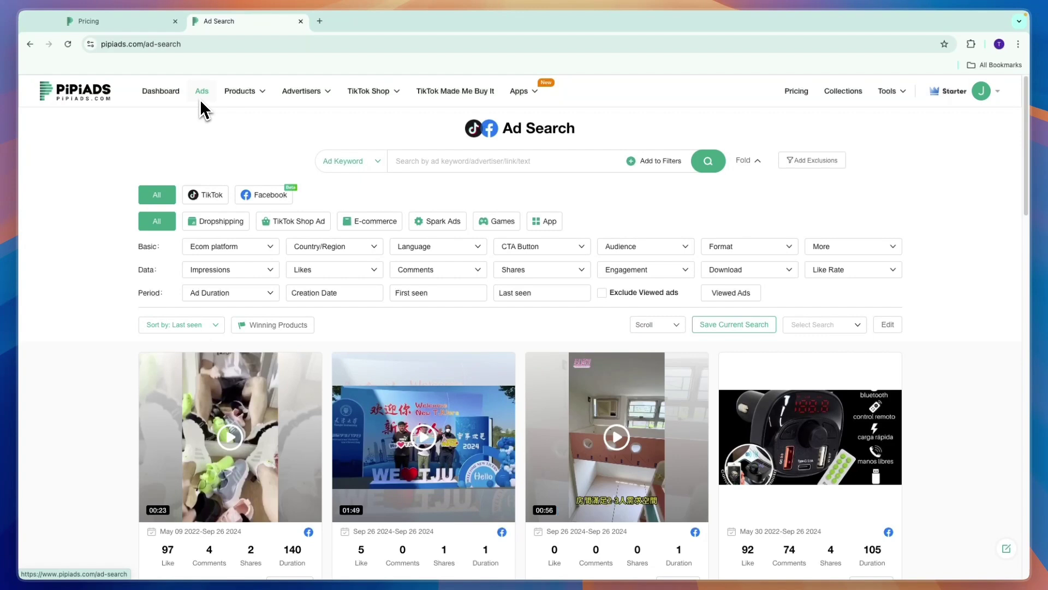
click(248, 226)
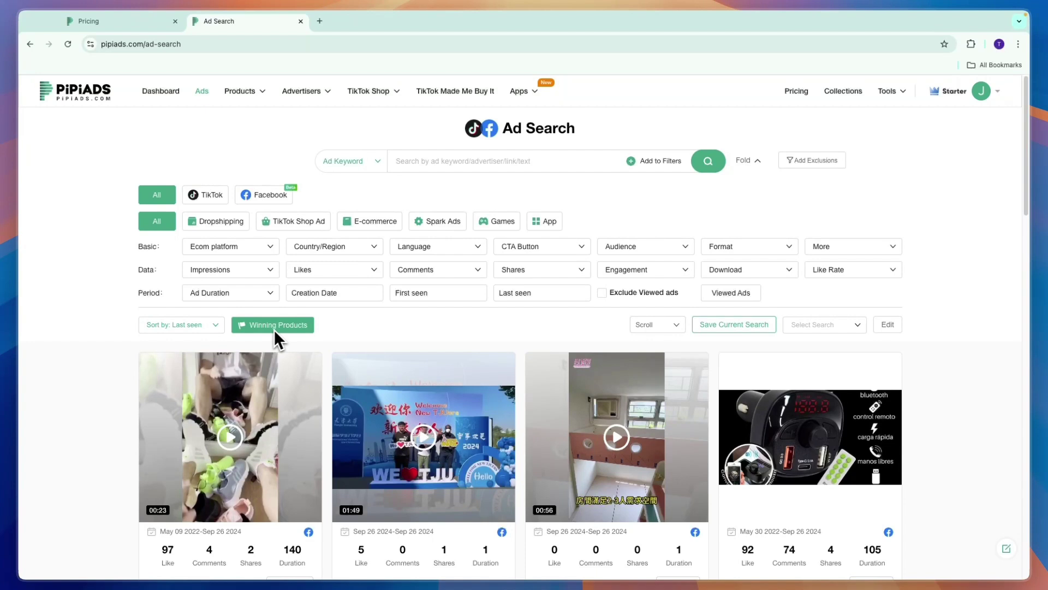
click(304, 327)
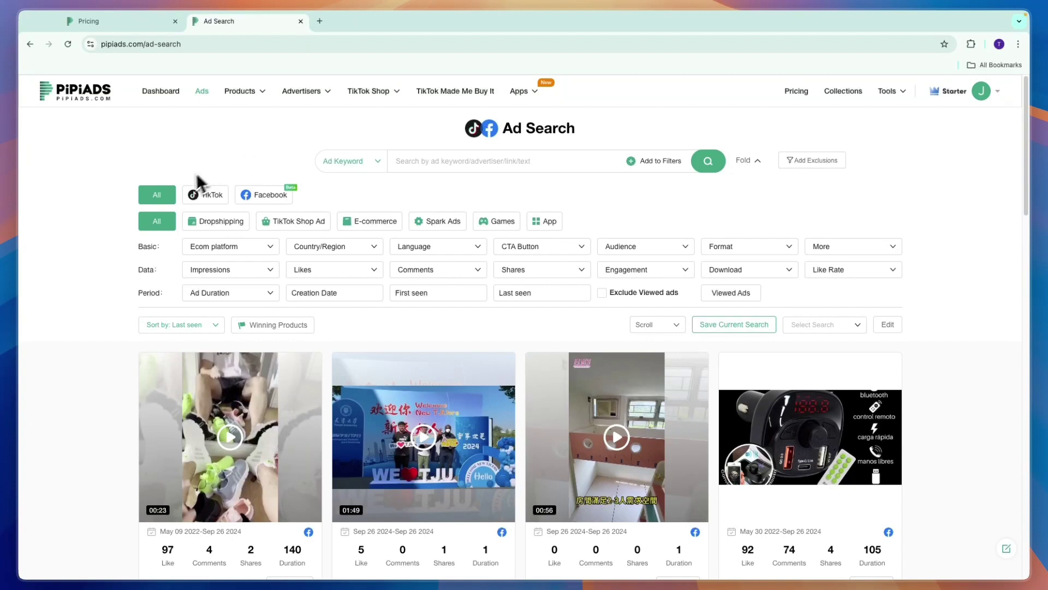
- Filter TikTok ads to United States and English language
click(204, 195)
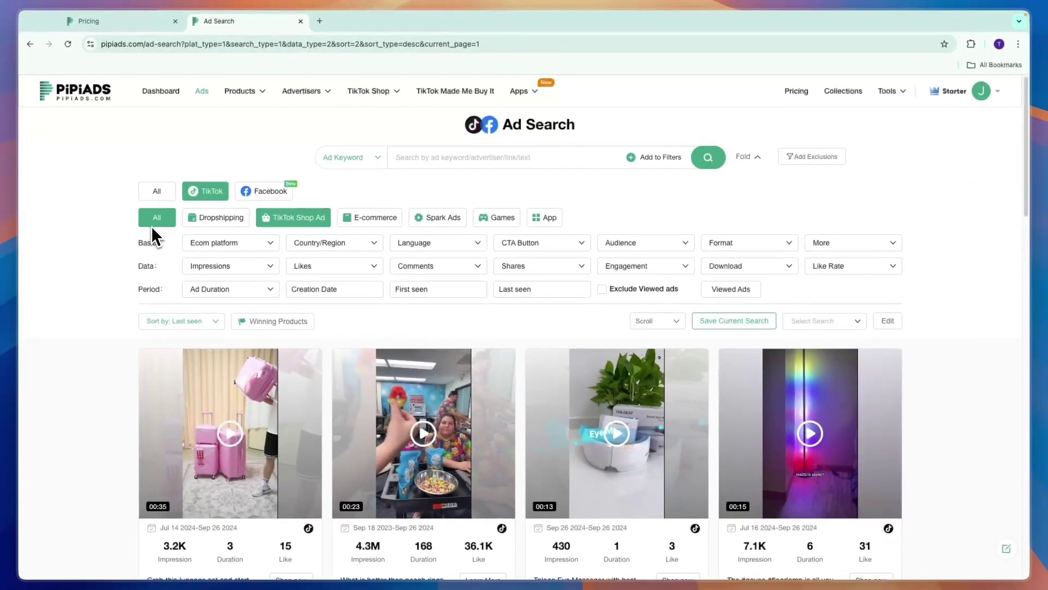
scroll(139, 226, down, 1)
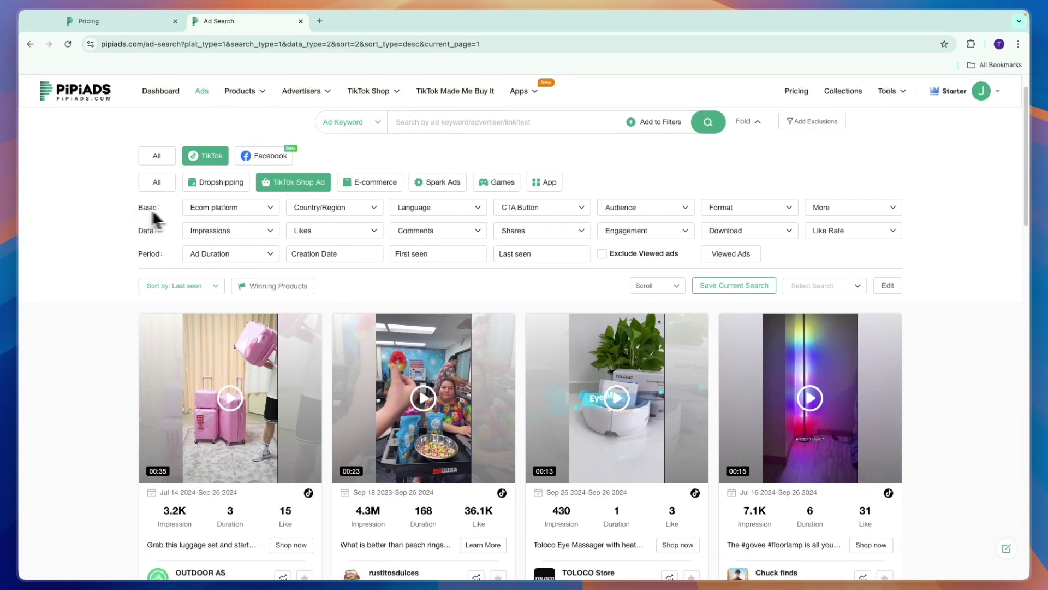
click(200, 210)
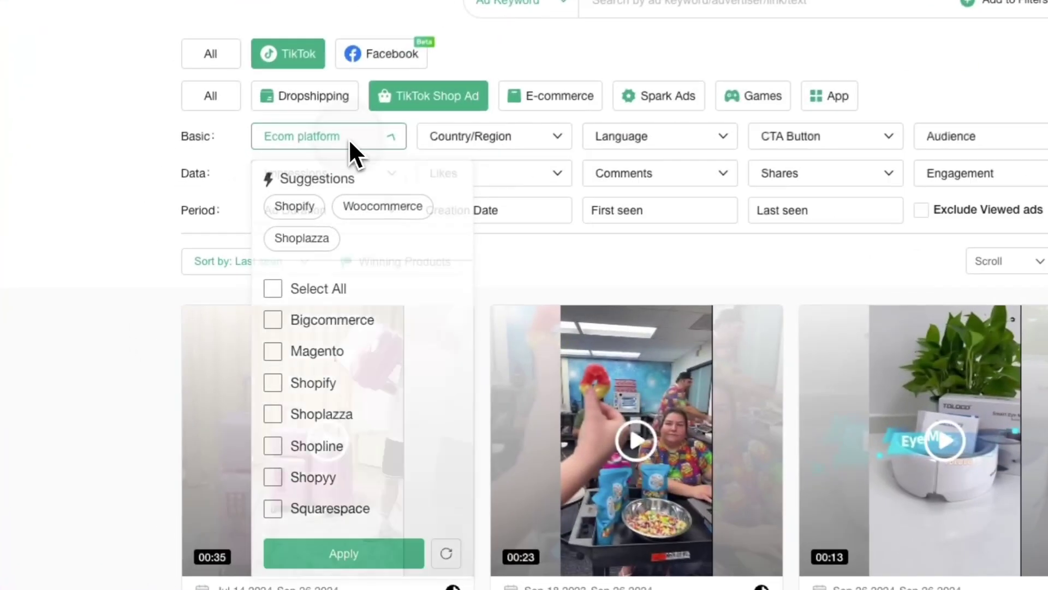
click(242, 211)
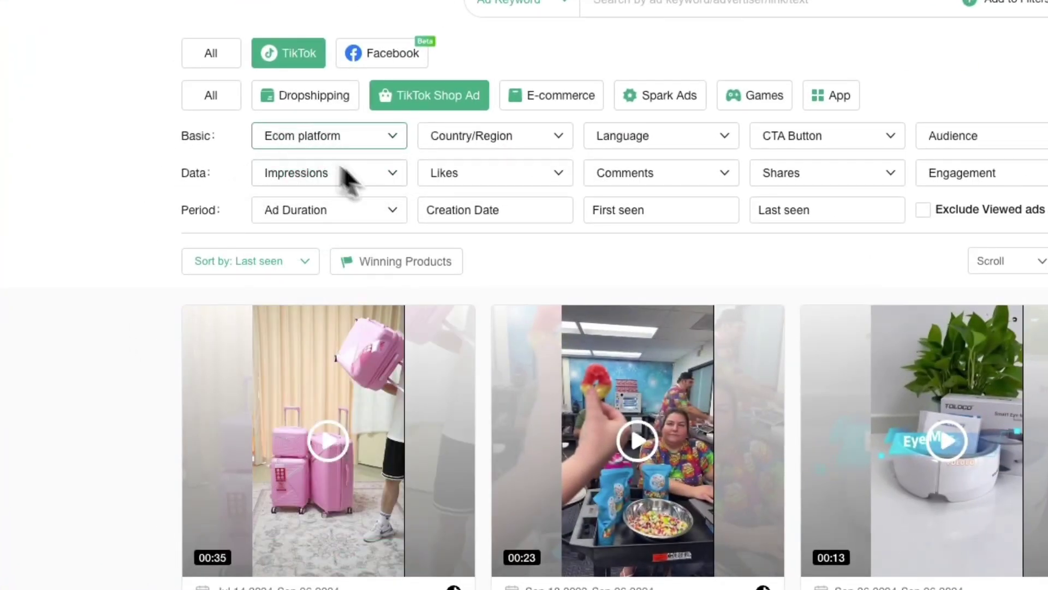
click(457, 135)
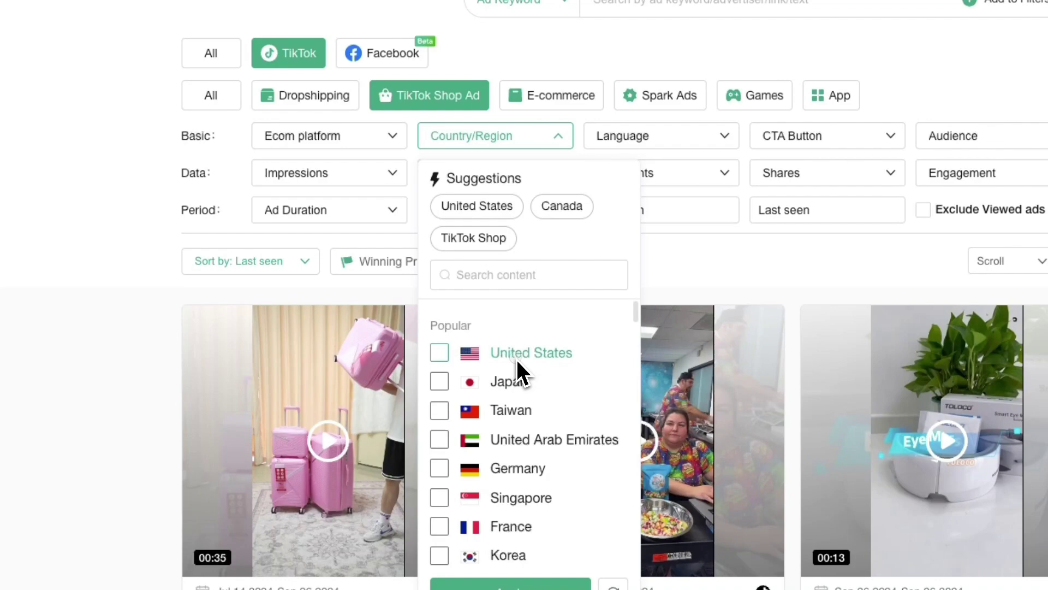
click(517, 357)
scroll(494, 365, down, 5)
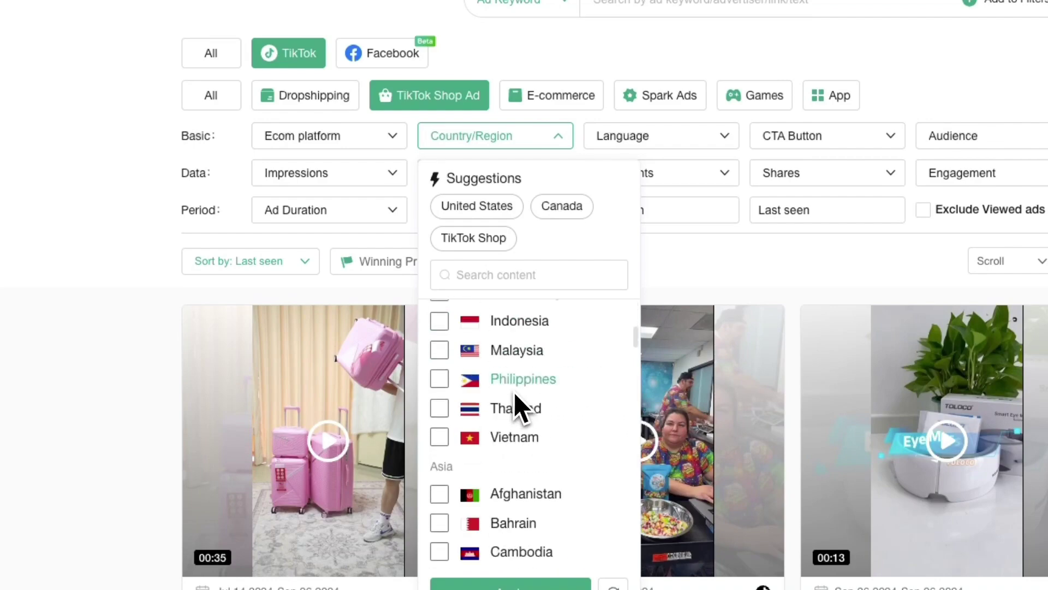
scroll(516, 402, down, 5)
scroll(488, 404, down, 5)
scroll(482, 403, down, 5)
scroll(516, 412, down, 3)
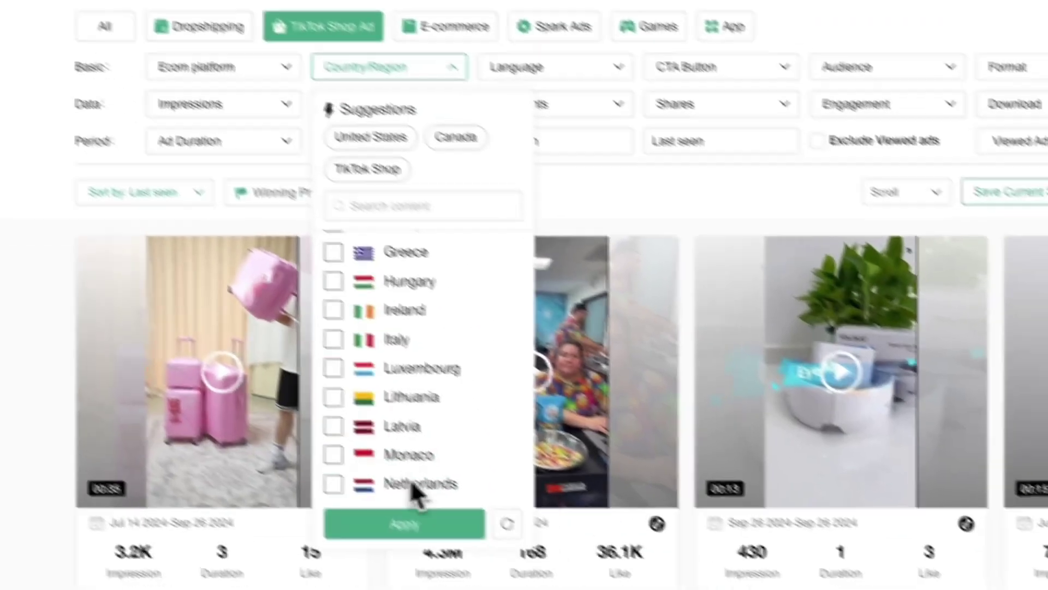
click(382, 510)
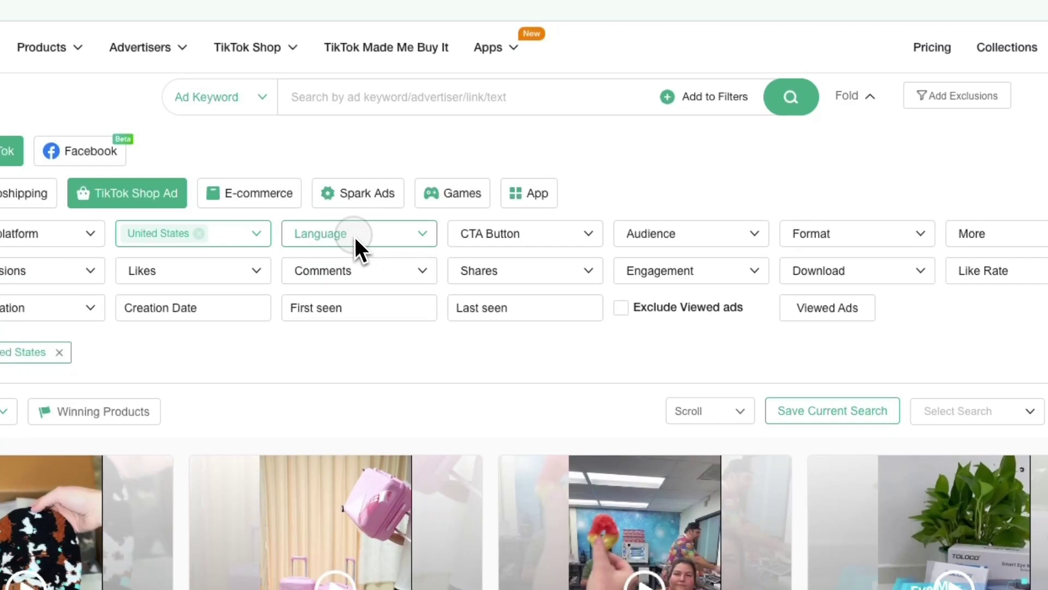
click(358, 241)
click(322, 306)
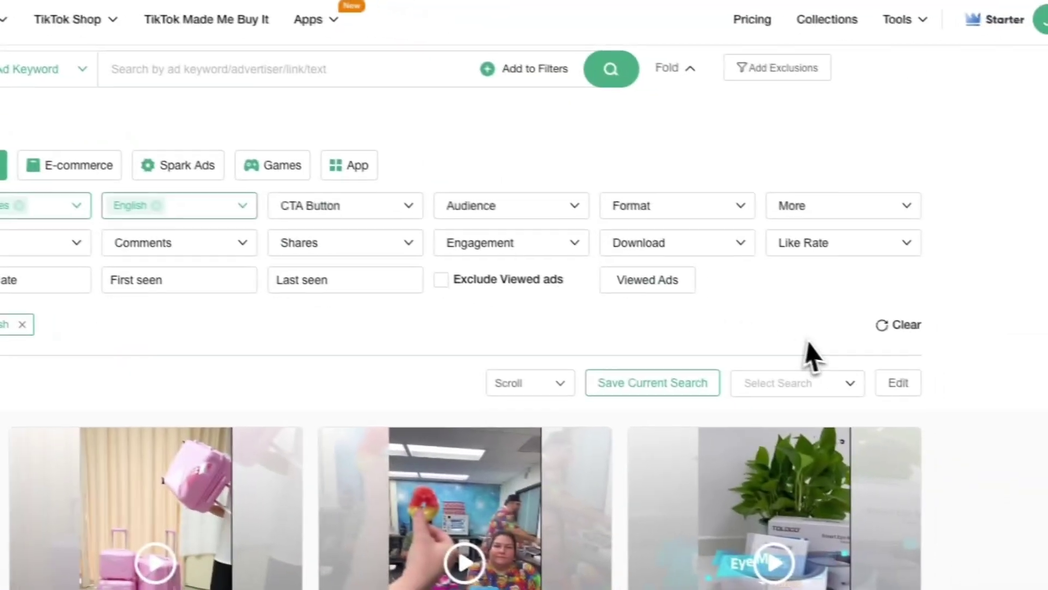
- Browse the ad format, engagement, shares and comments filters, then sort results by impressions
click(695, 217)
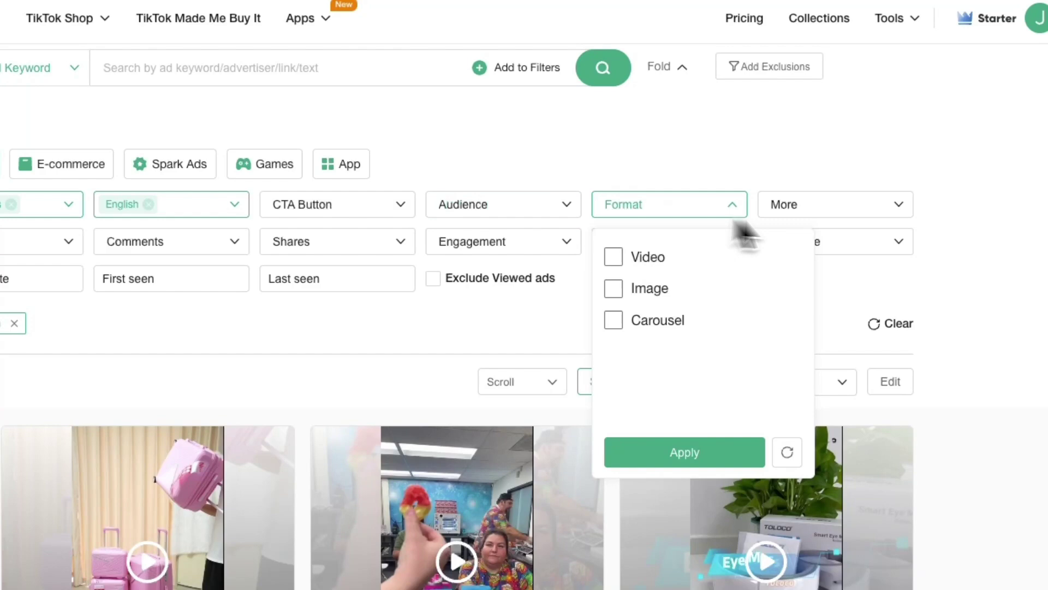
click(833, 210)
click(501, 246)
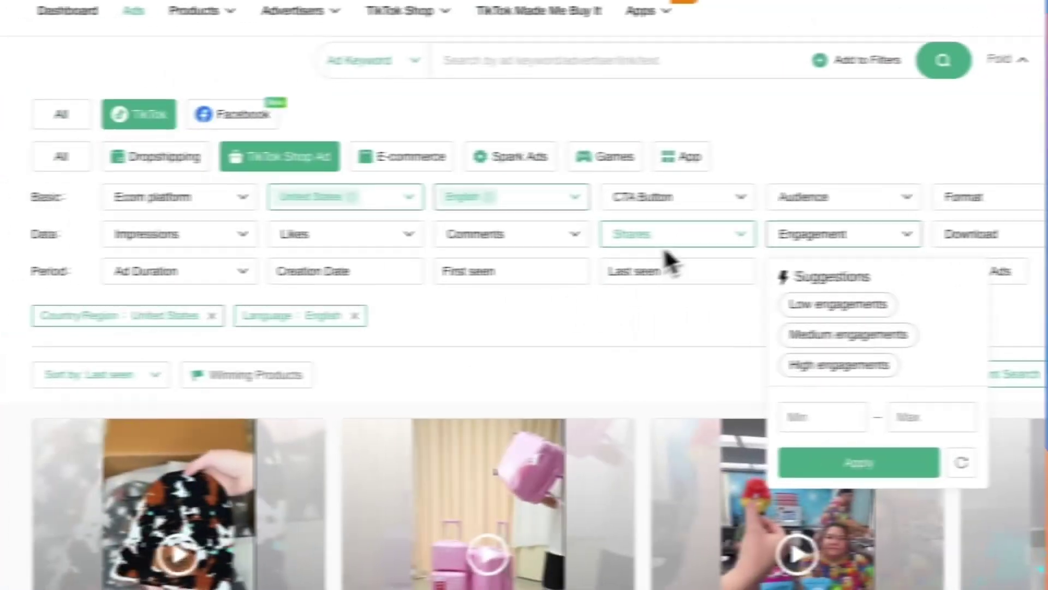
click(656, 236)
click(492, 234)
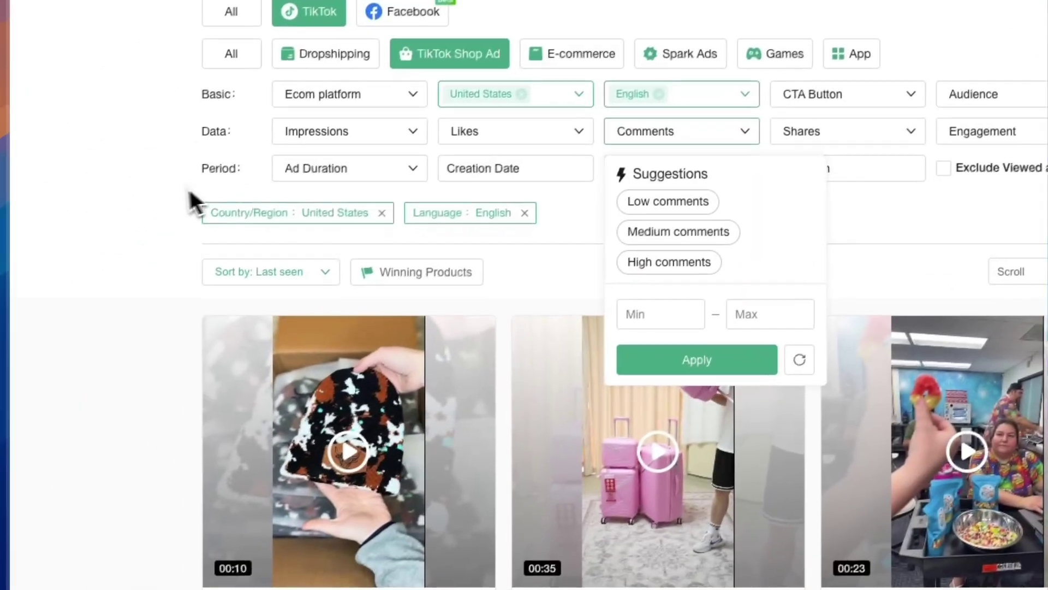
click(176, 196)
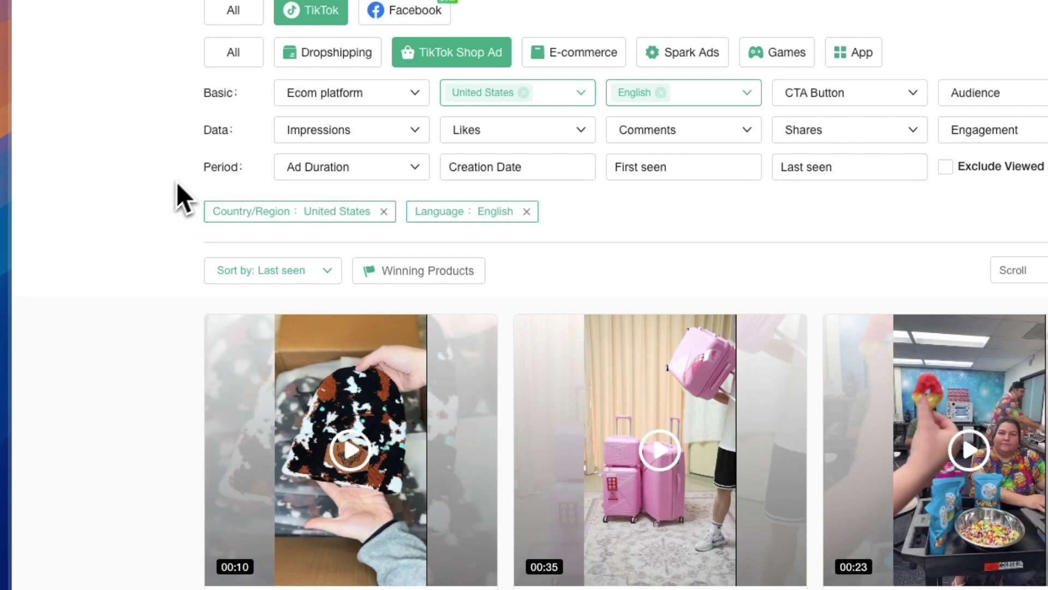
click(306, 269)
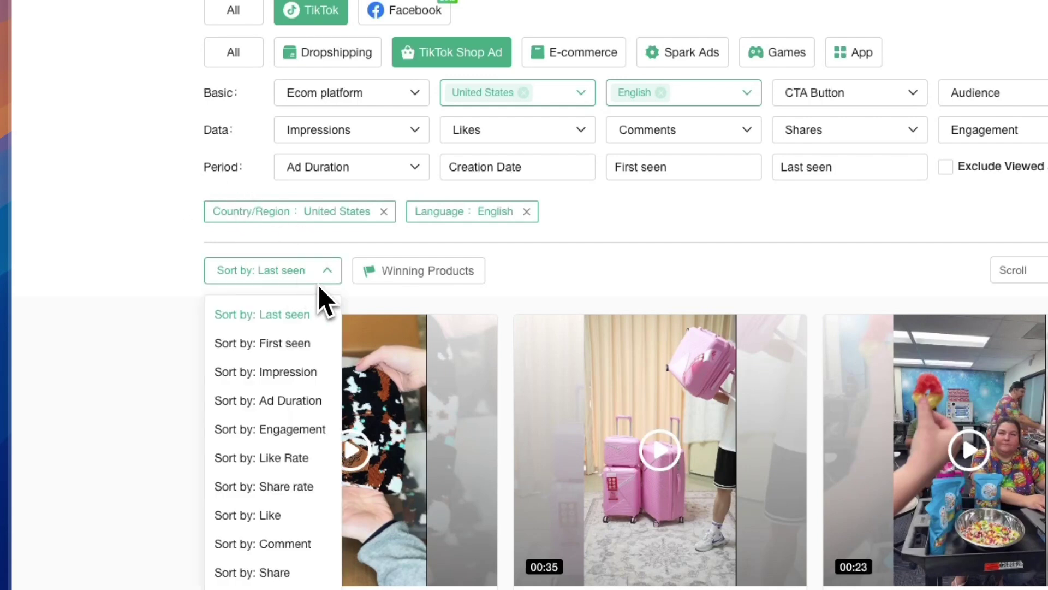
click(294, 377)
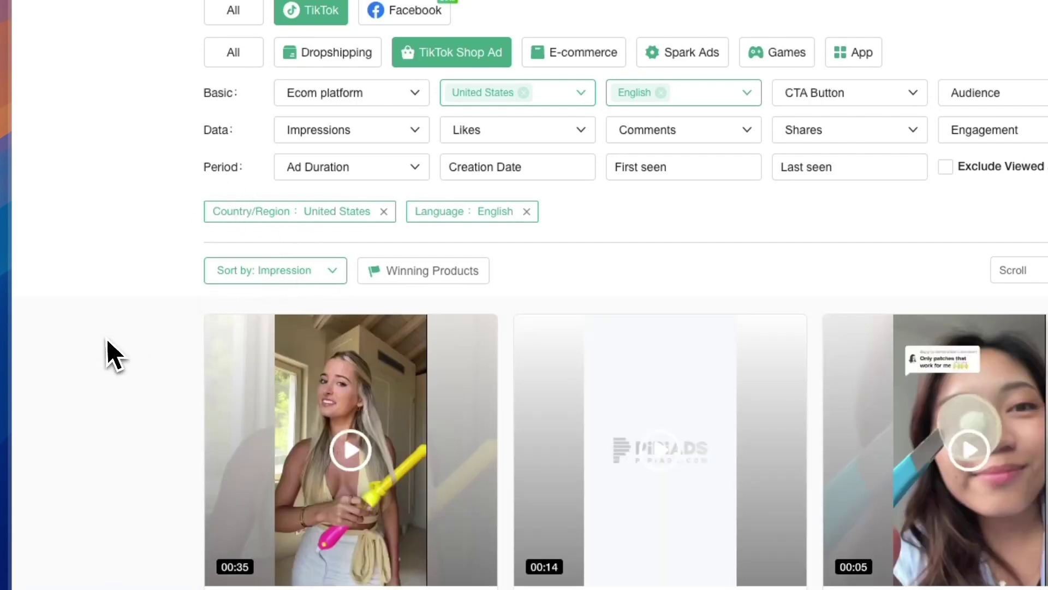
scroll(105, 348, down, 2)
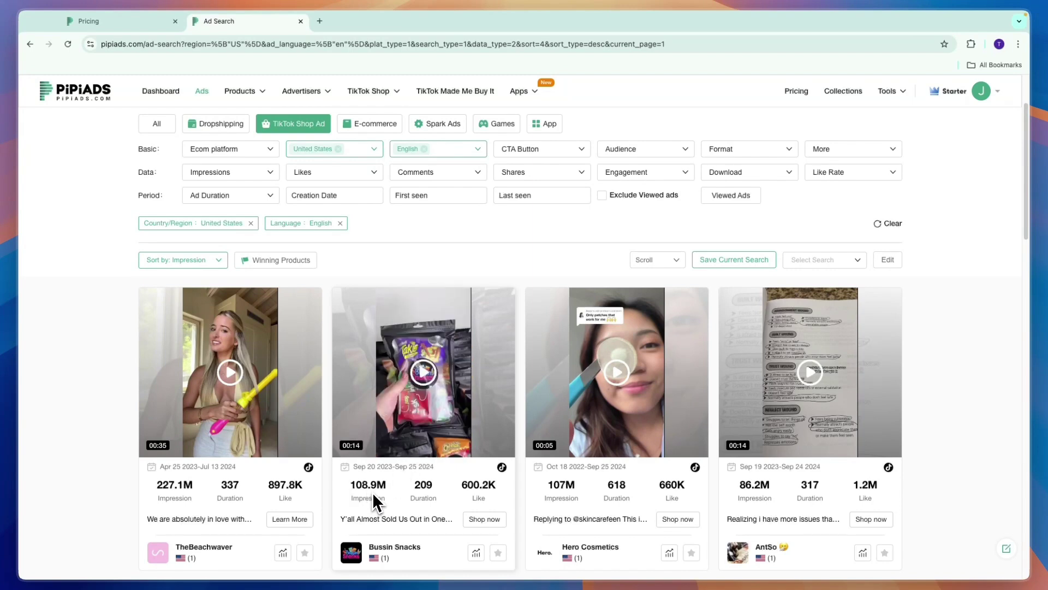
mouse_move(810, 372)
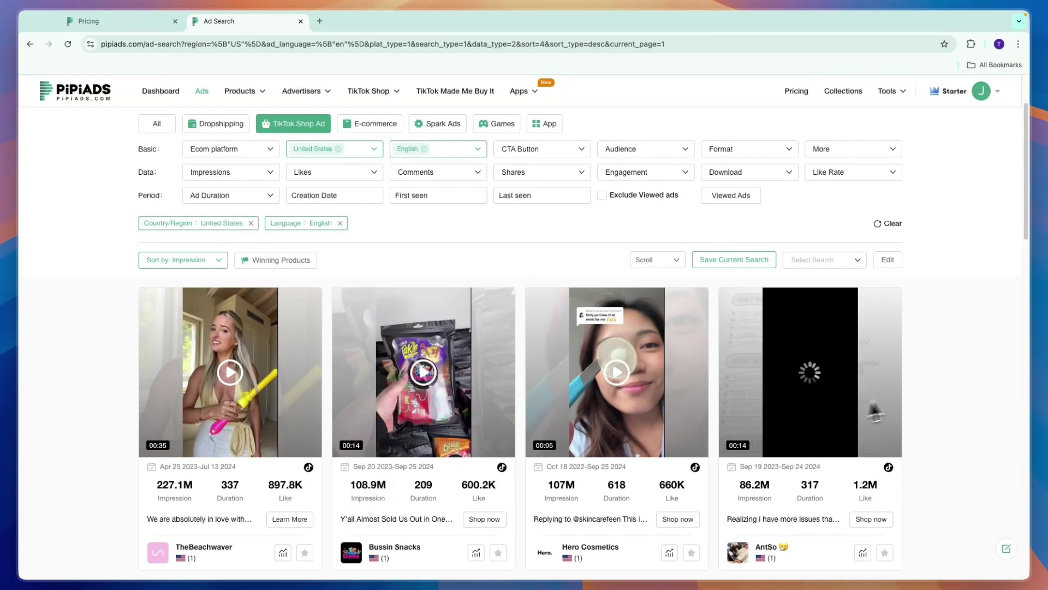
scroll(917, 398, down, 3)
scroll(941, 392, down, 2)
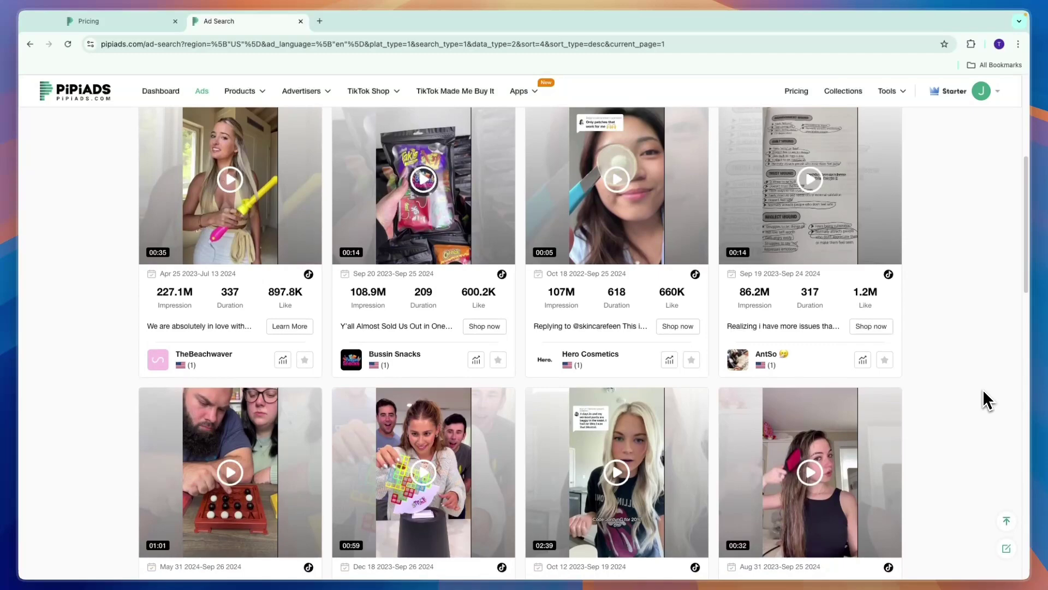
scroll(960, 394, down, 2)
scroll(953, 402, down, 2)
scroll(951, 402, down, 4)
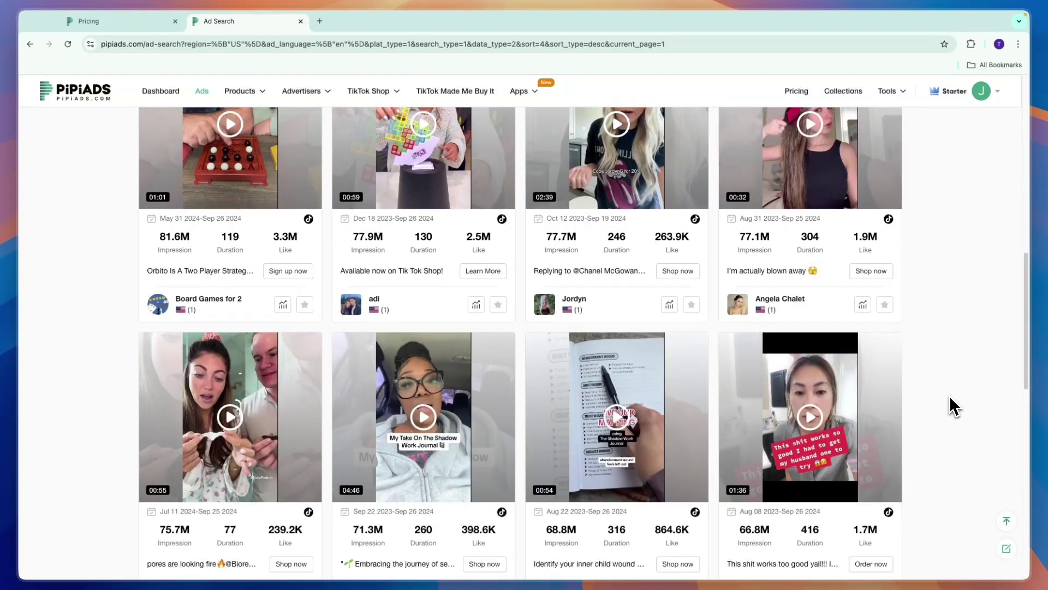
scroll(948, 397, down, 6)
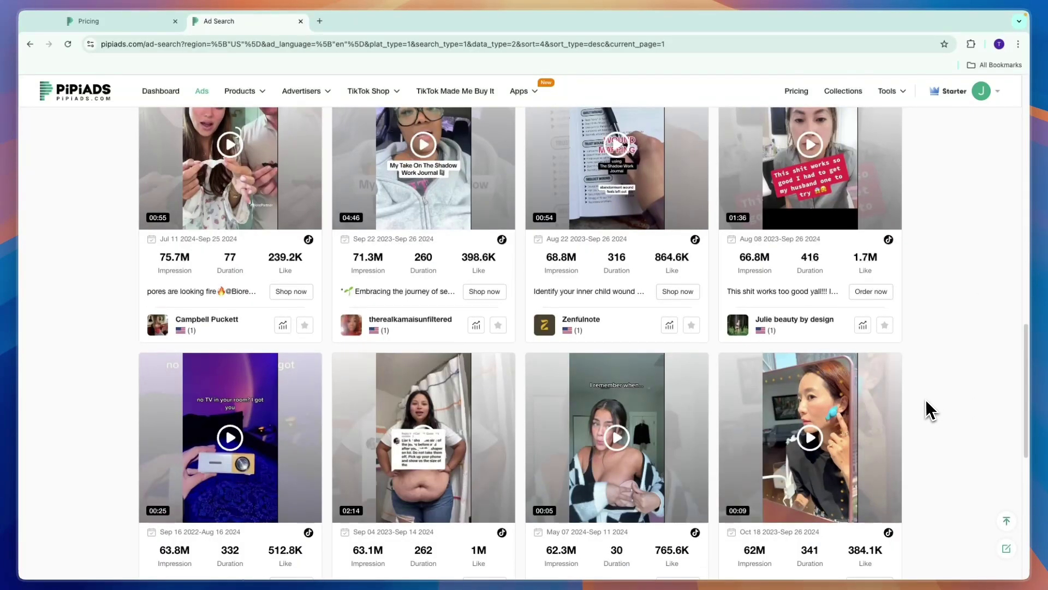
scroll(935, 379, up, 5)
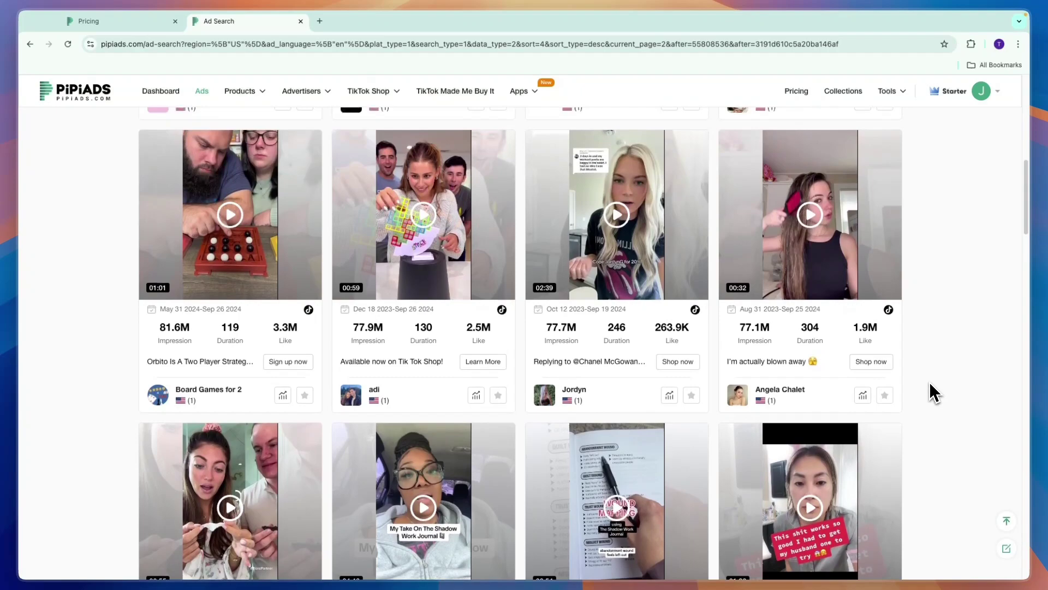
scroll(930, 382, up, 5)
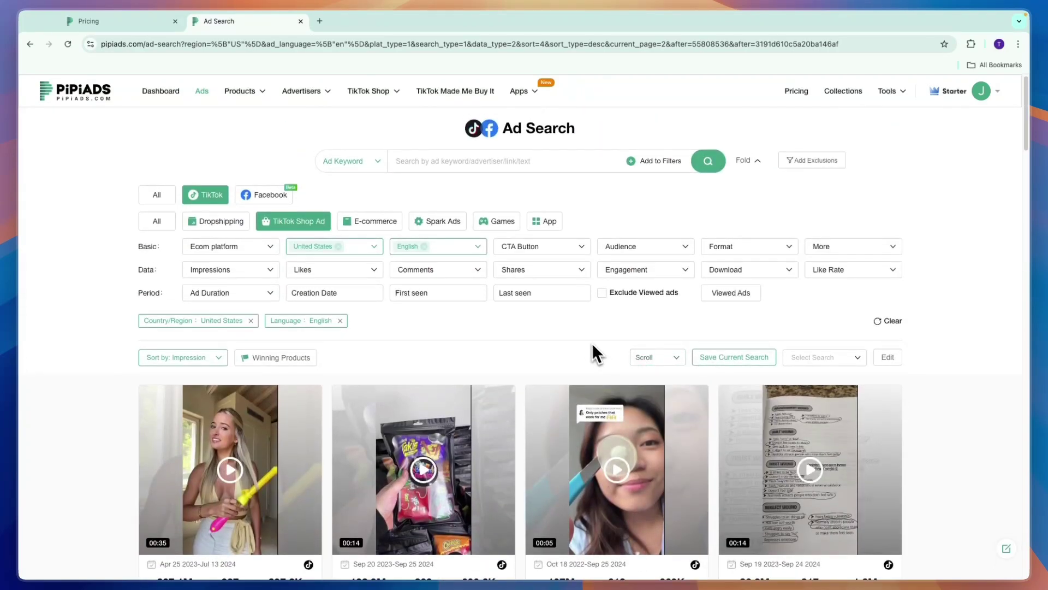
- Show only winning product ads in the search results
click(281, 359)
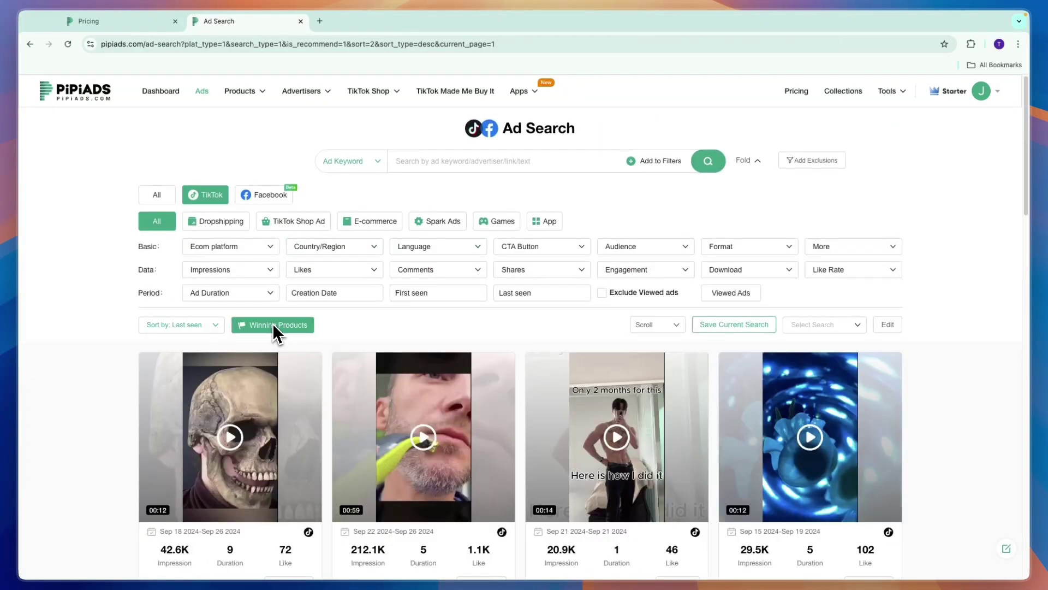
scroll(117, 367, down, 2)
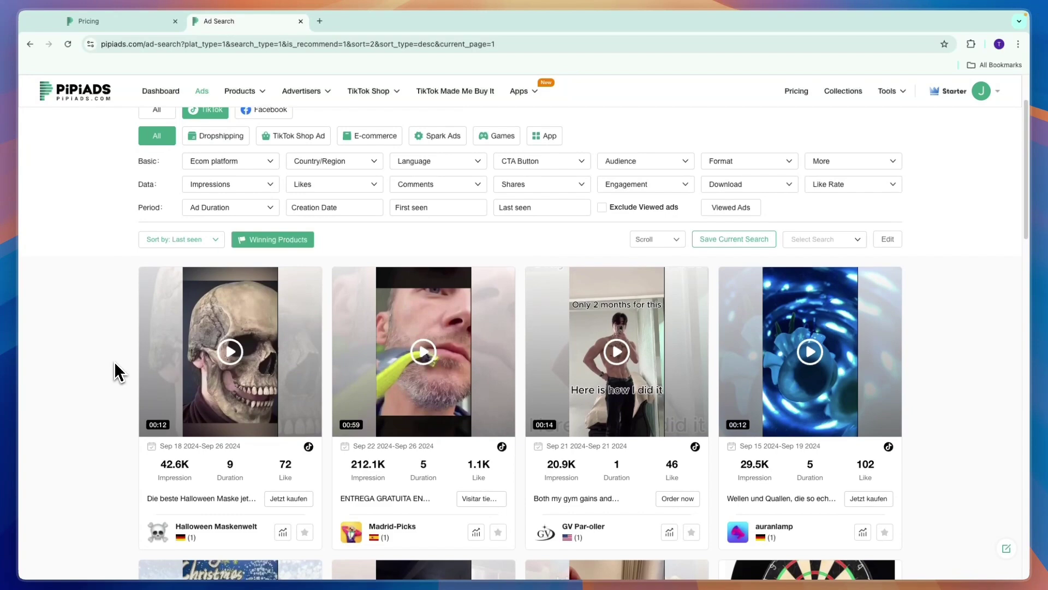
mouse_move(231, 340)
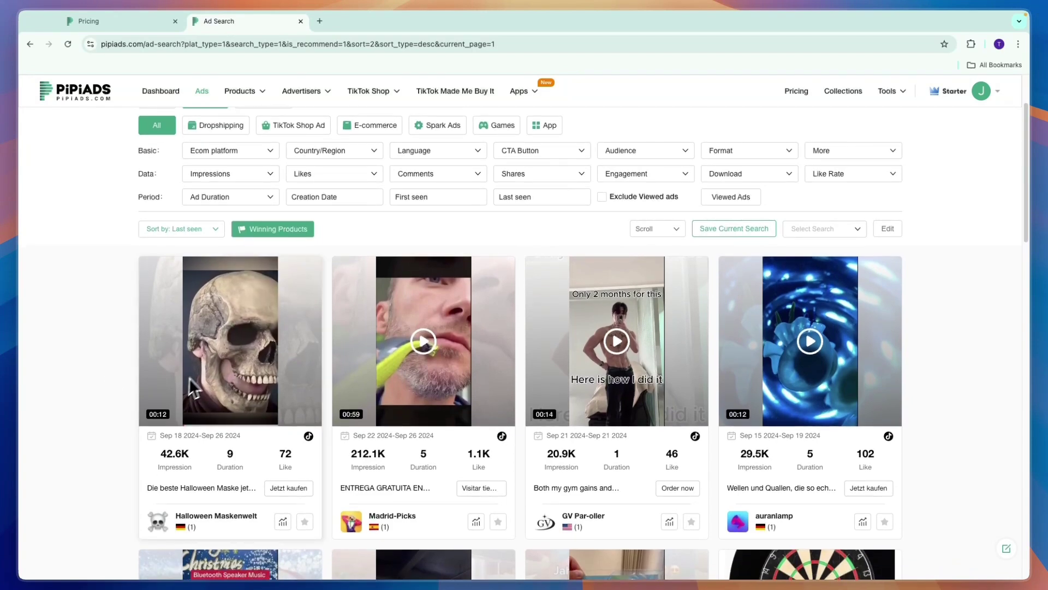
- View the skull mask ad's impressions, duration, Shopify platform and ad cost range
click(267, 371)
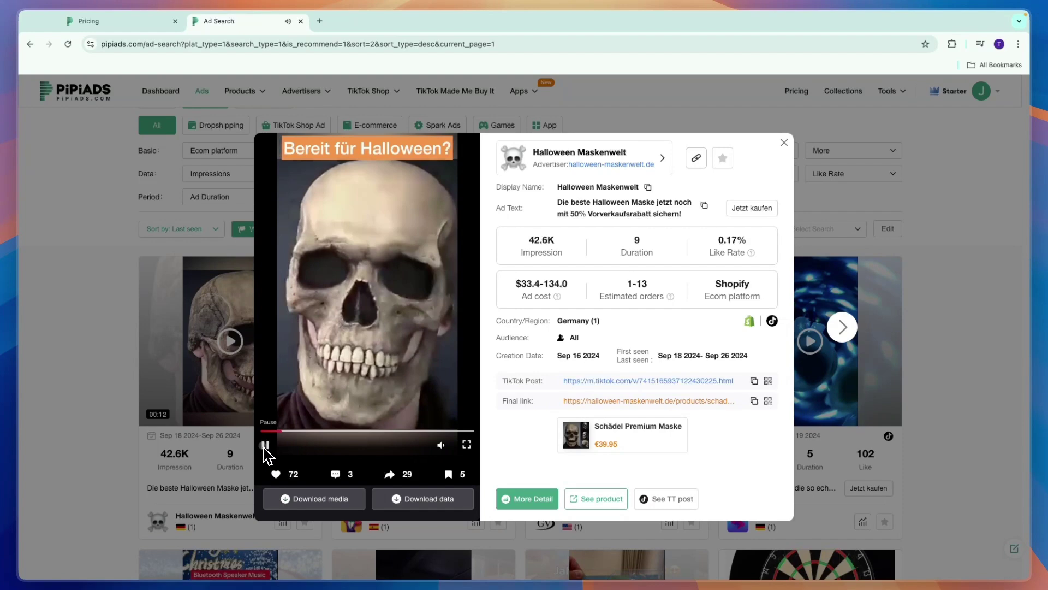
drag(515, 239, 574, 262)
click(630, 251)
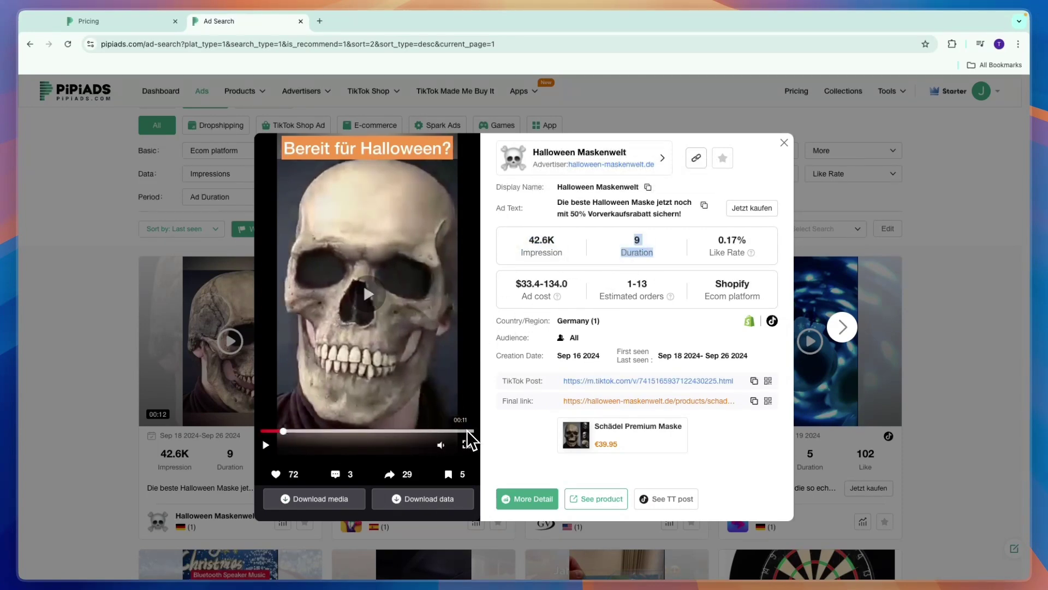
click(687, 255)
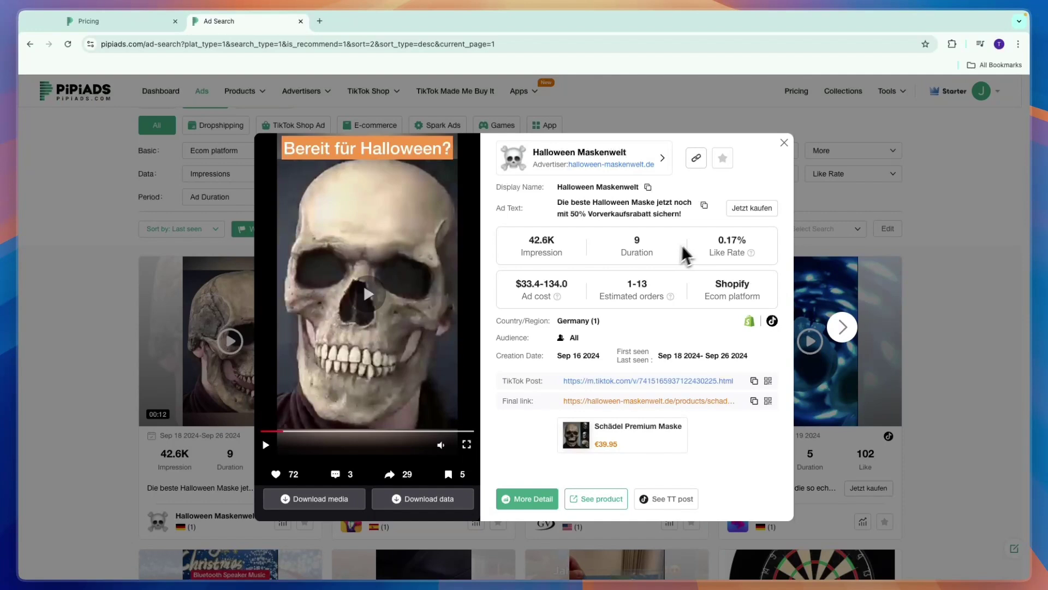
drag(711, 298, 749, 330)
click(516, 284)
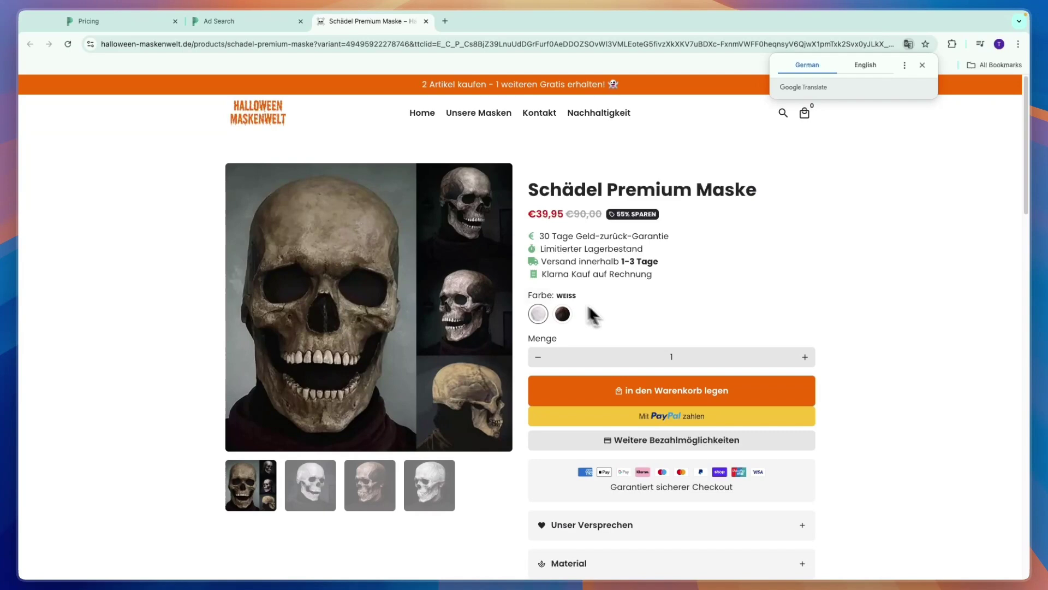
- Flip through the Schädel Premium Maske product photos, then return to the PiPiAds ad search
click(308, 498)
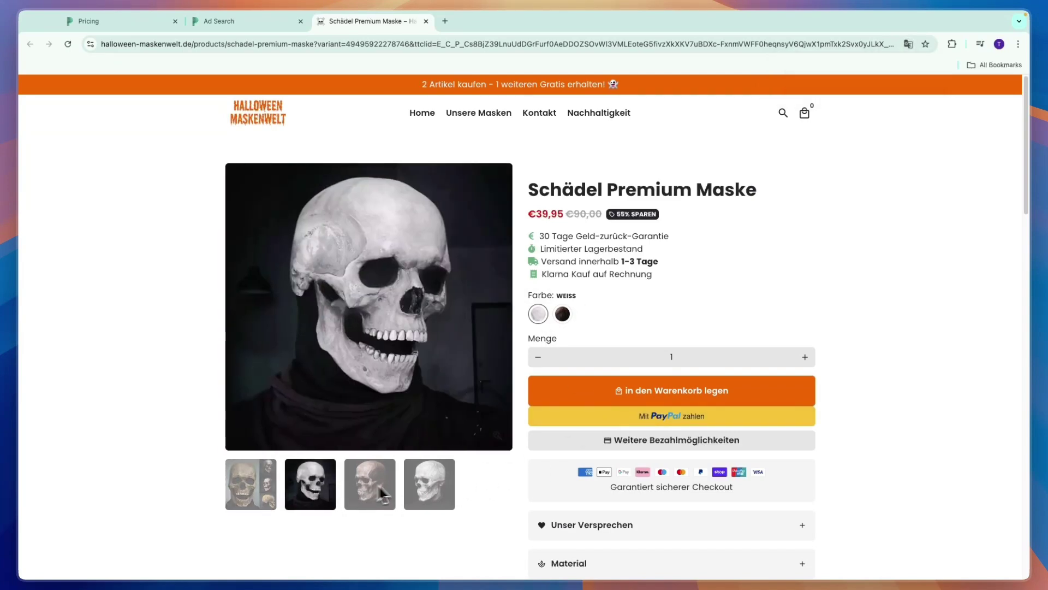
click(416, 496)
click(382, 498)
click(288, 488)
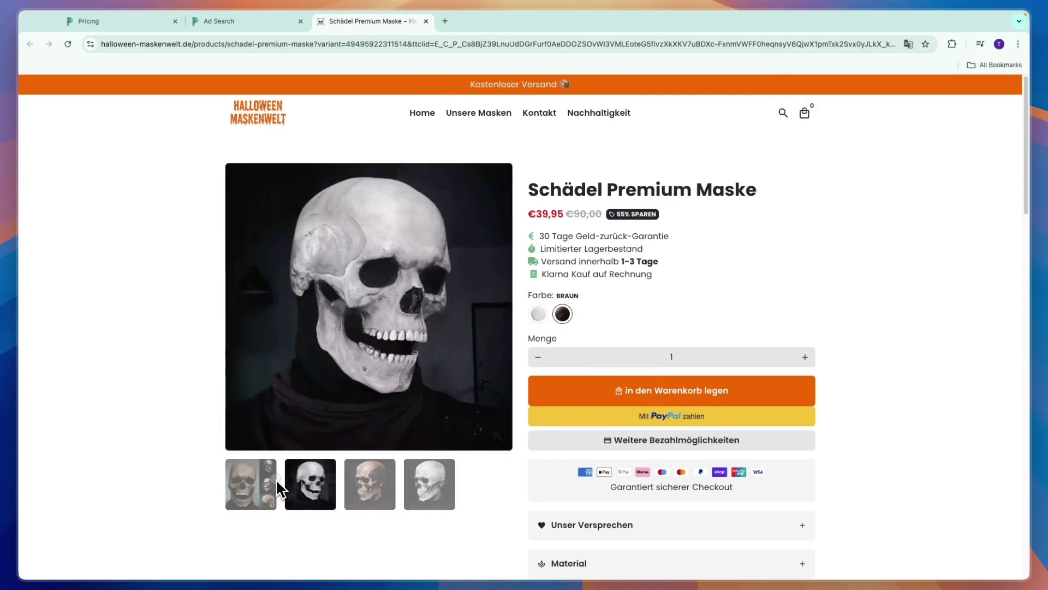
scroll(434, 467, down, 5)
scroll(765, 368, down, 3)
scroll(701, 398, down, 3)
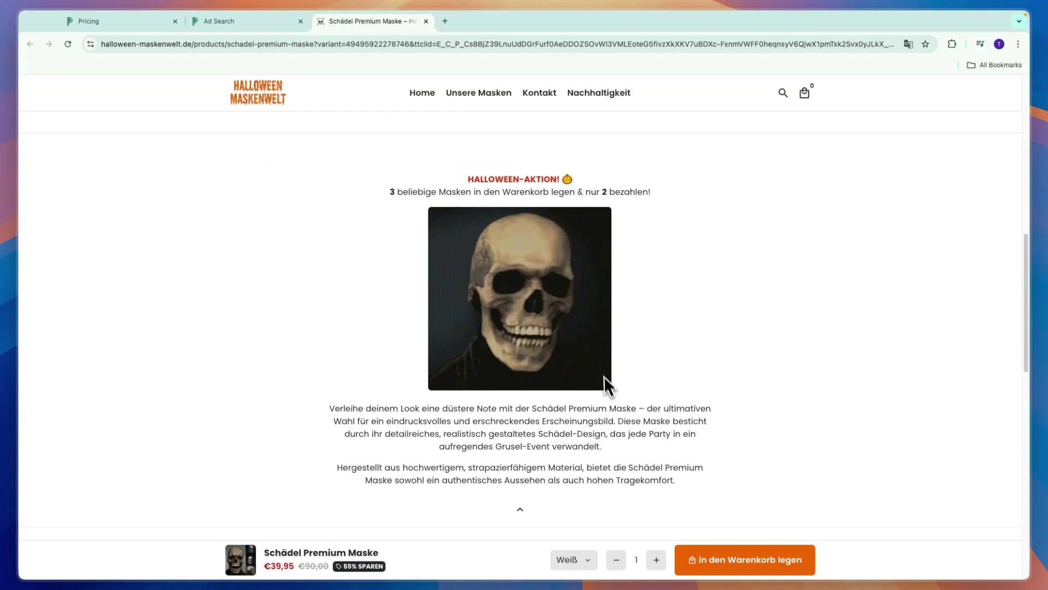
scroll(607, 386, down, 1)
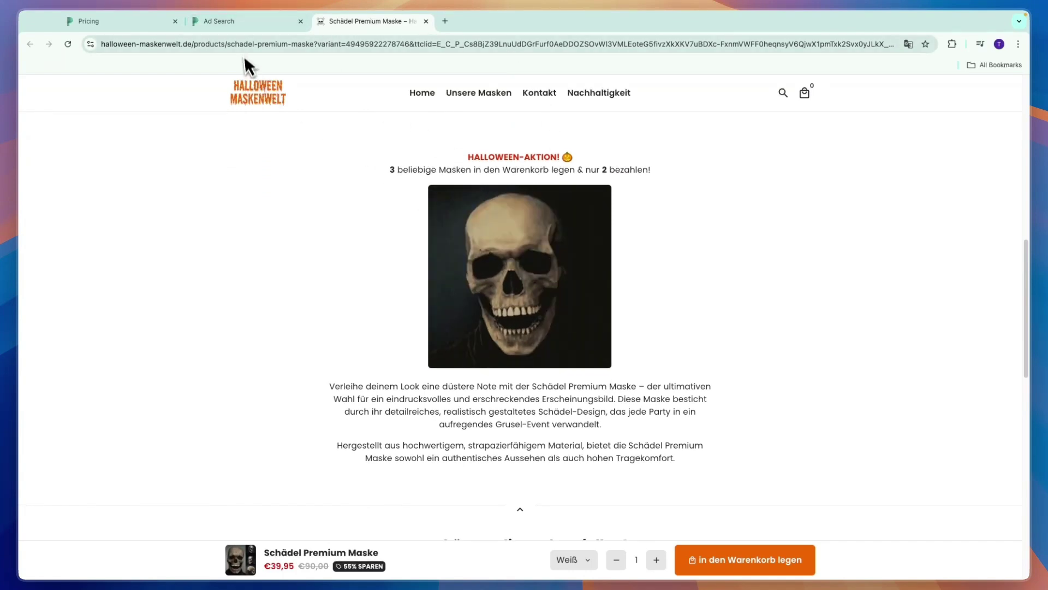
click(245, 22)
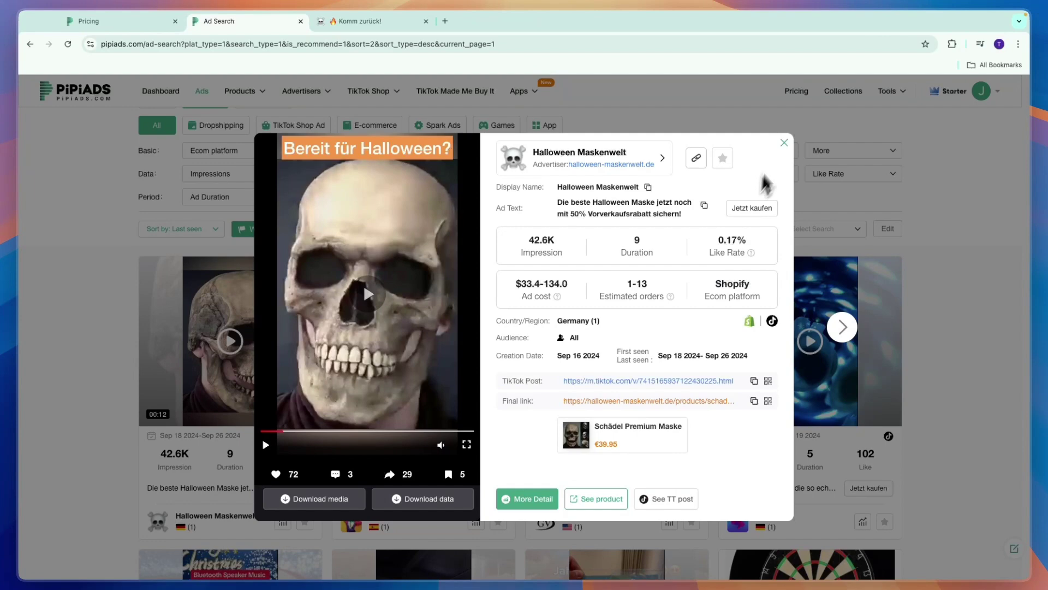
- Close the skull mask ad details to return to the winning product ads
click(784, 143)
scroll(80, 212, down, 1)
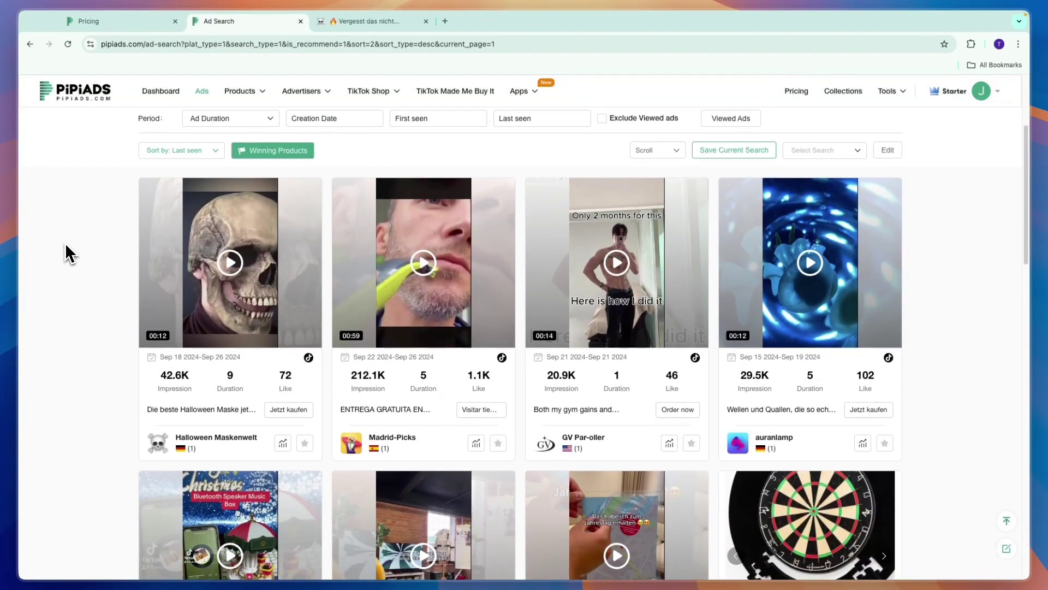
scroll(65, 243, down, 2)
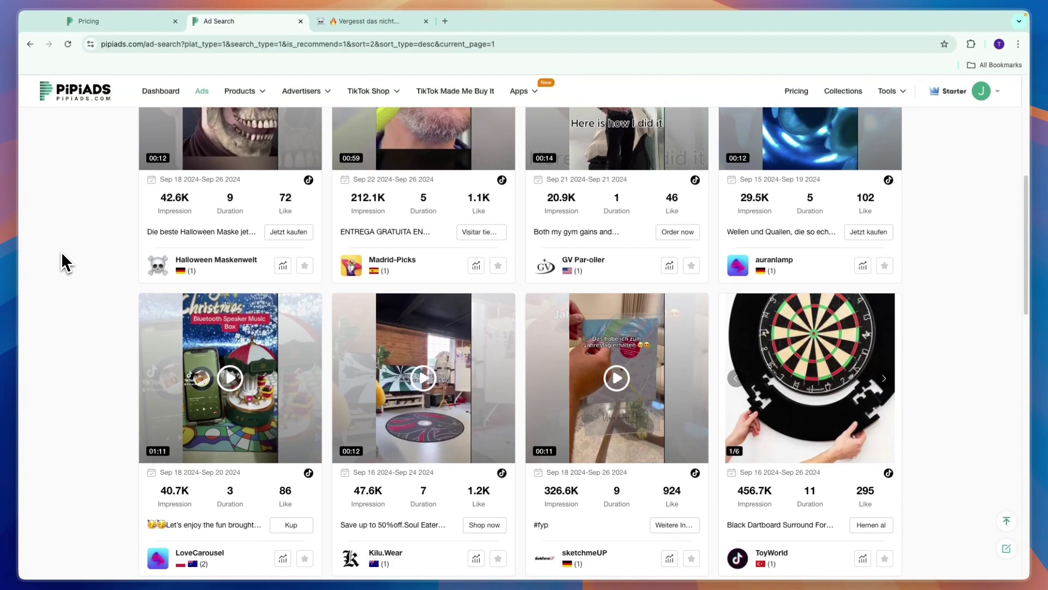
scroll(59, 277, down, 1)
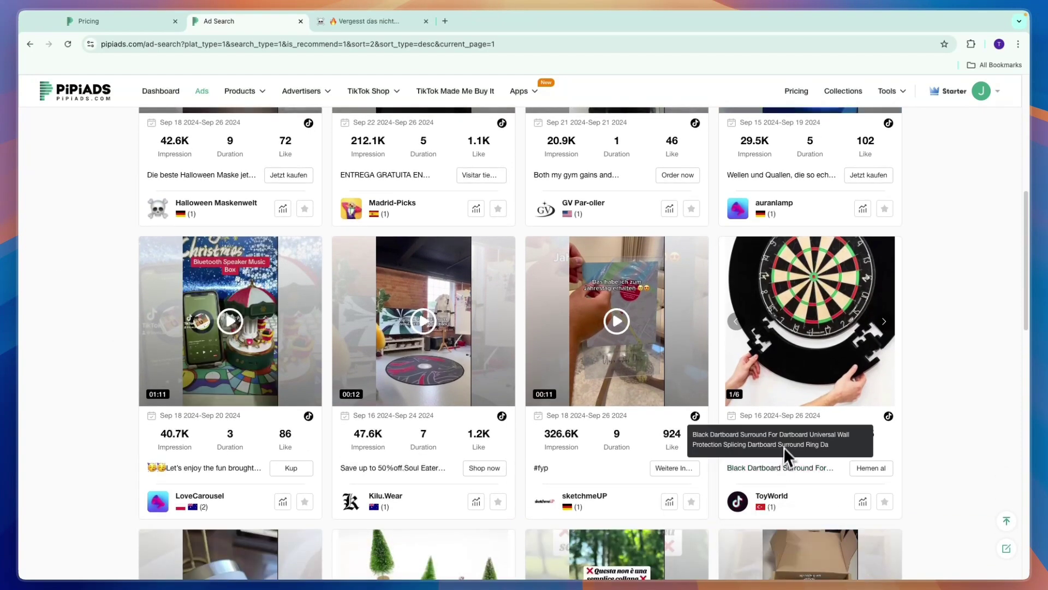
- View the ToyWorld dartboard surround ad's cost range and estimated orders
click(801, 366)
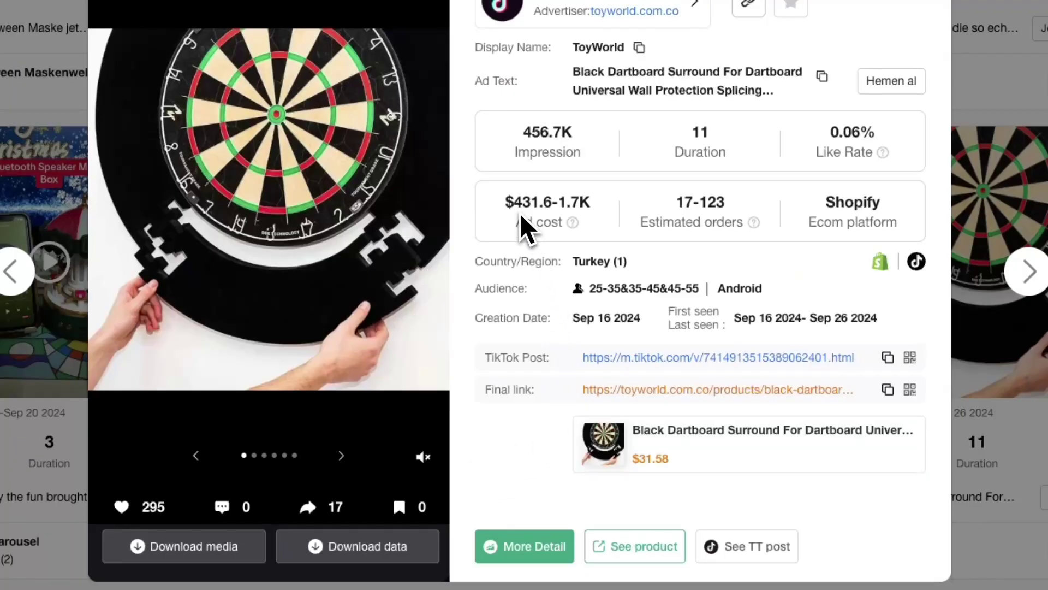
drag(541, 222, 588, 204)
click(600, 212)
click(733, 205)
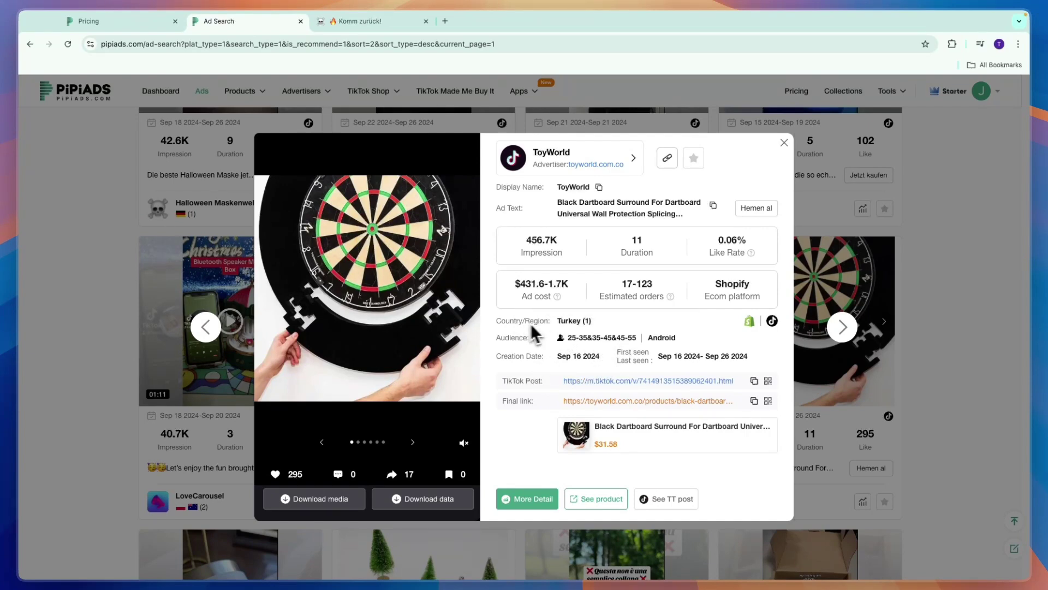
- Open the Black Dartboard Surround product page in the ToyWorld store
click(598, 401)
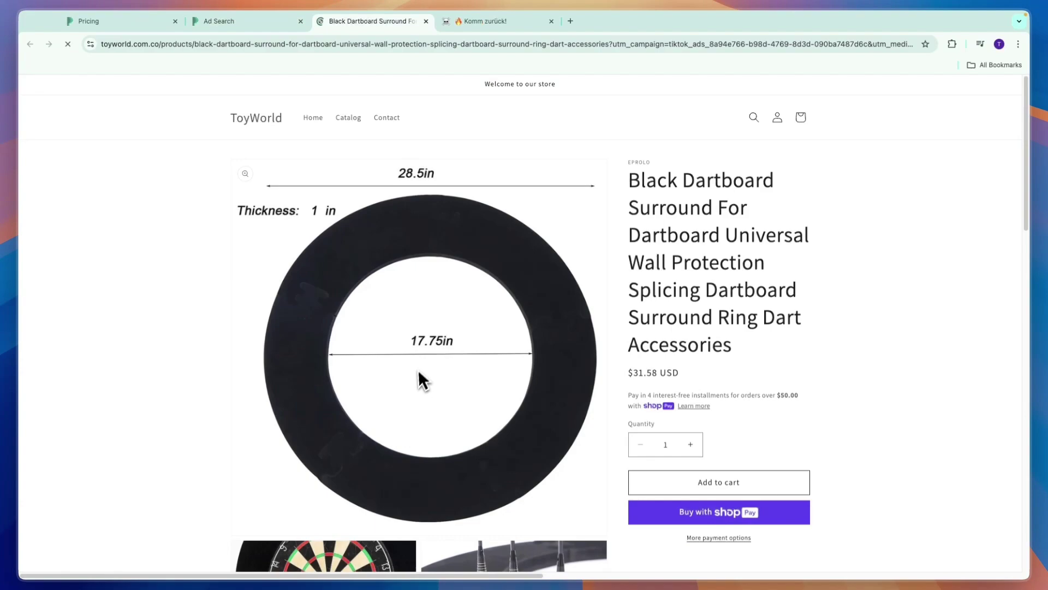
scroll(495, 450, down, 3)
scroll(504, 475, down, 3)
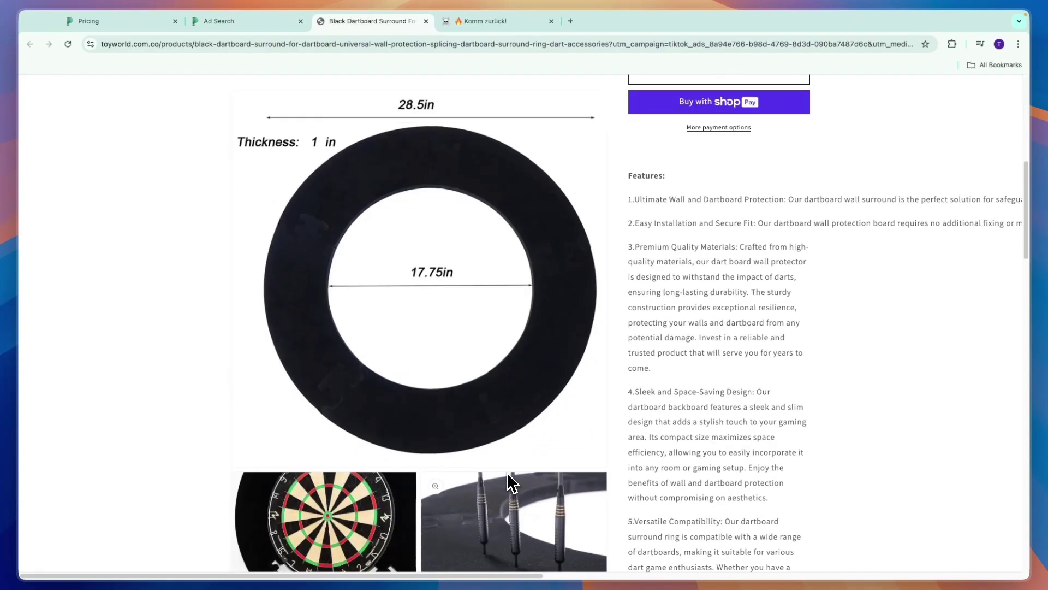
scroll(504, 479, down, 3)
scroll(503, 479, down, 5)
scroll(379, 509, down, 5)
scroll(440, 541, down, 10)
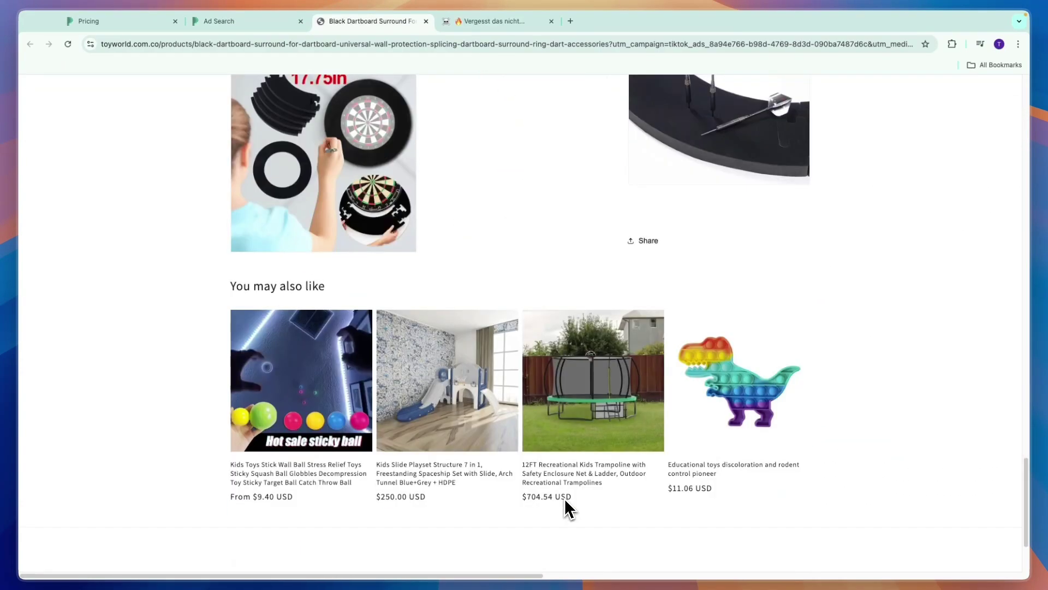
scroll(797, 180, up, 3)
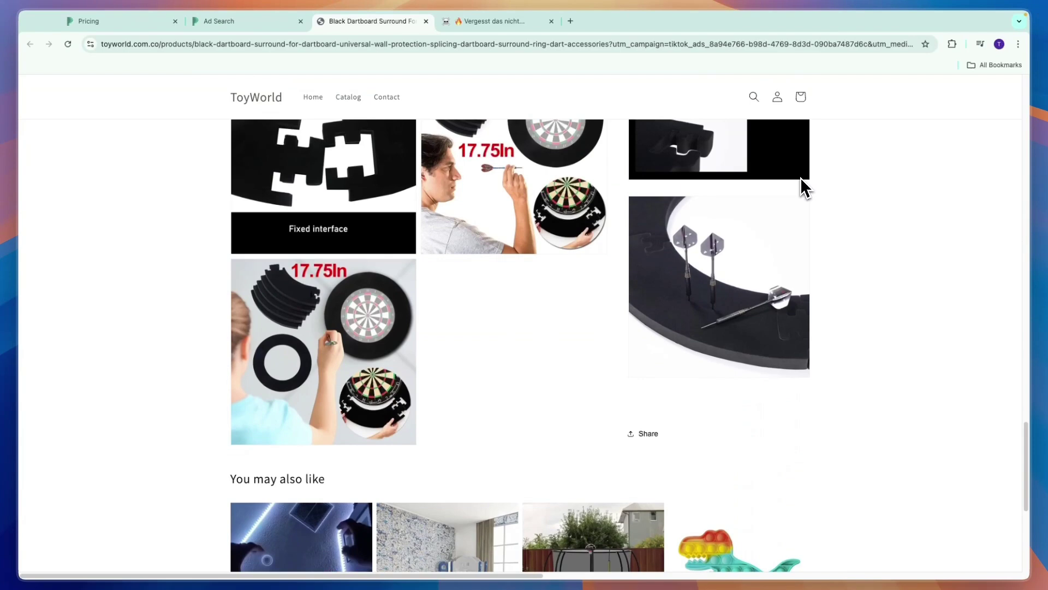
click(426, 21)
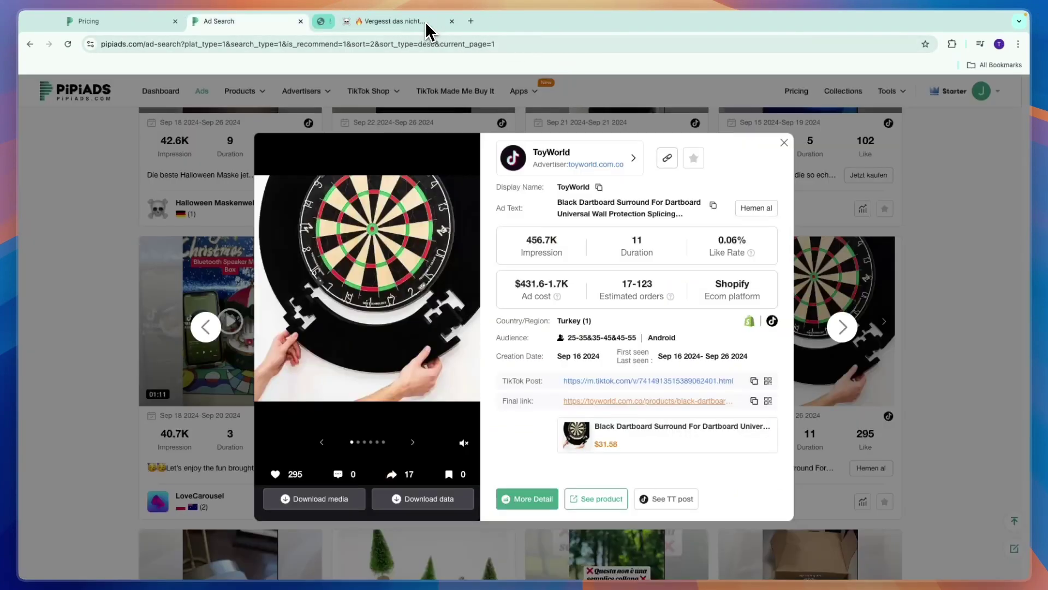
click(602, 381)
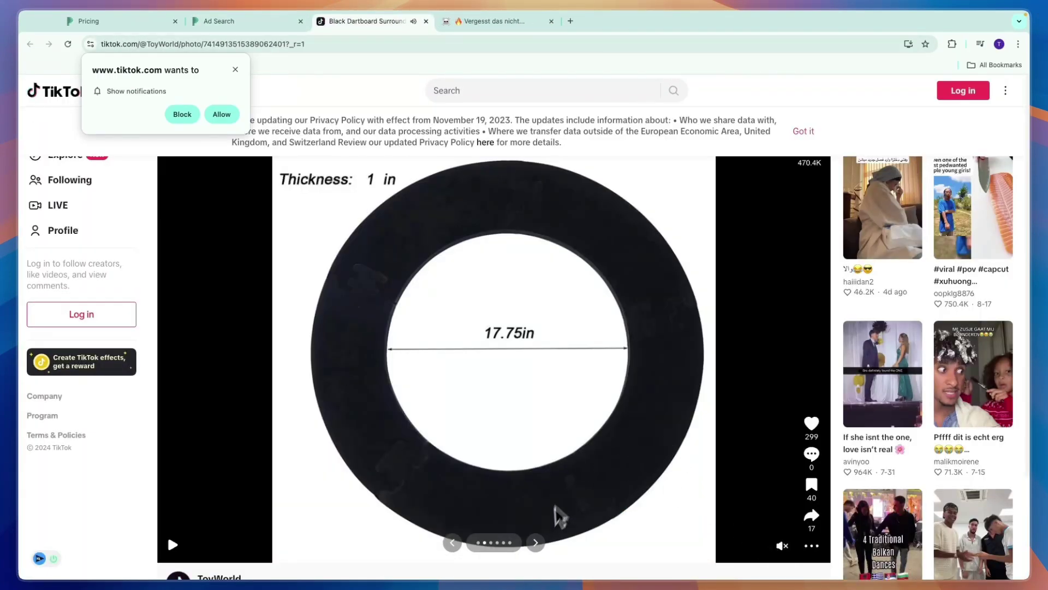
click(537, 544)
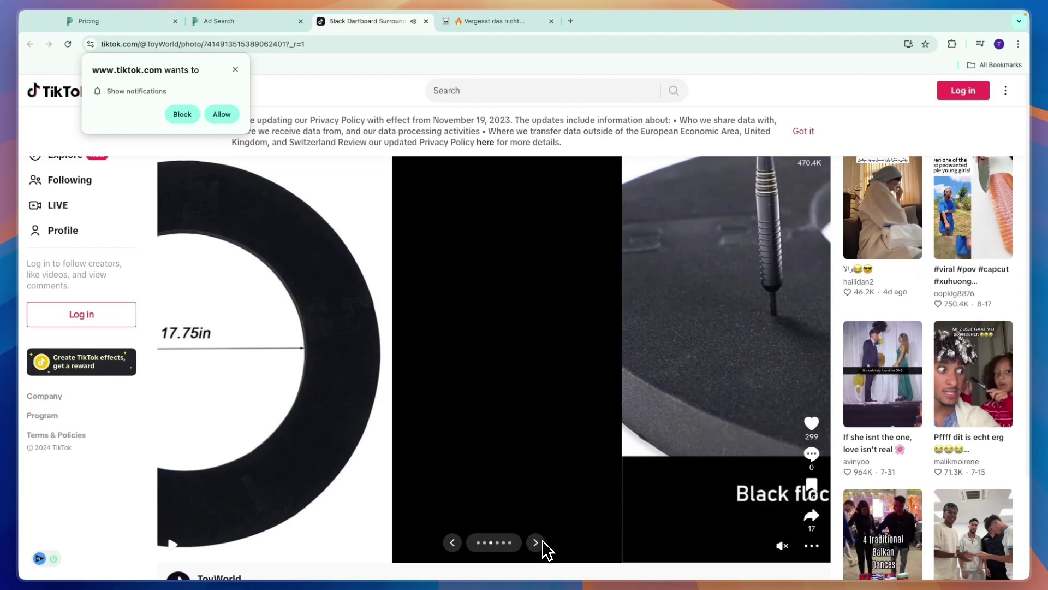
click(537, 545)
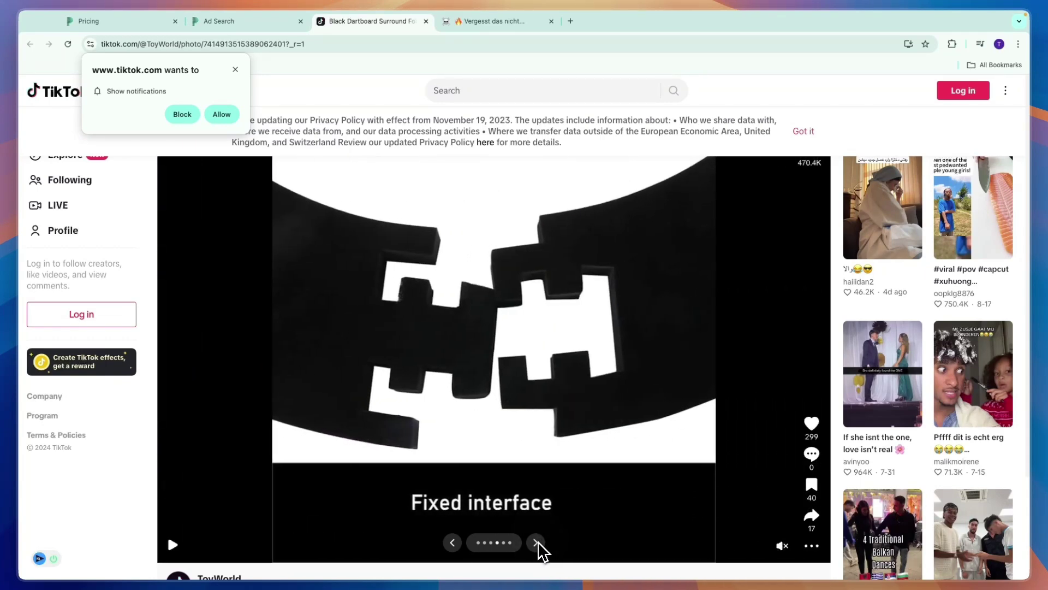
click(537, 545)
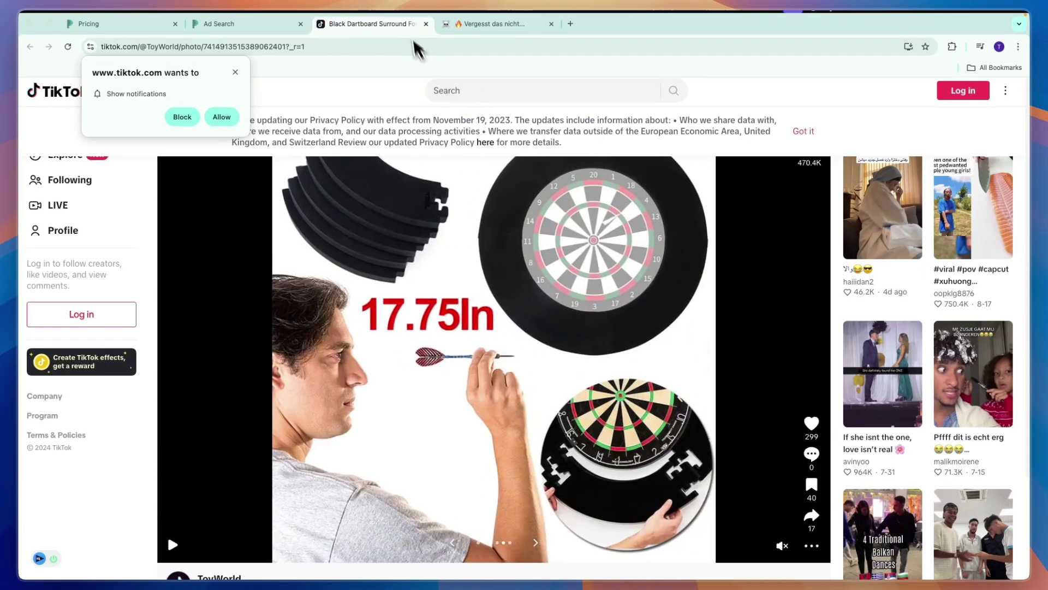
click(426, 22)
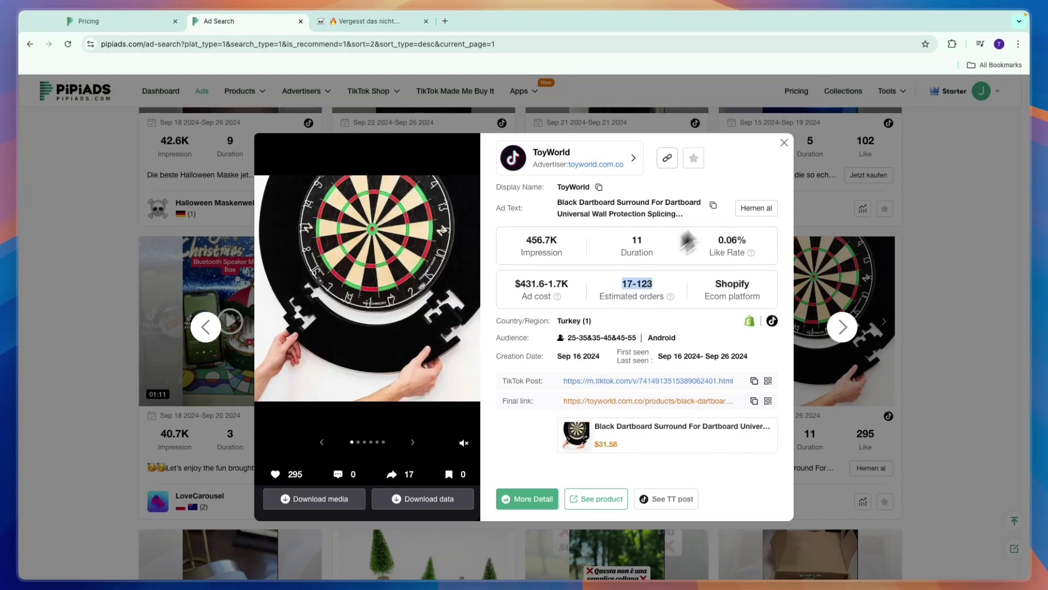
- Dismiss the ad details, flip through the Santa's Workshop ad images, and jump back to the top
click(785, 144)
scroll(670, 224, down, 2)
scroll(573, 312, down, 3)
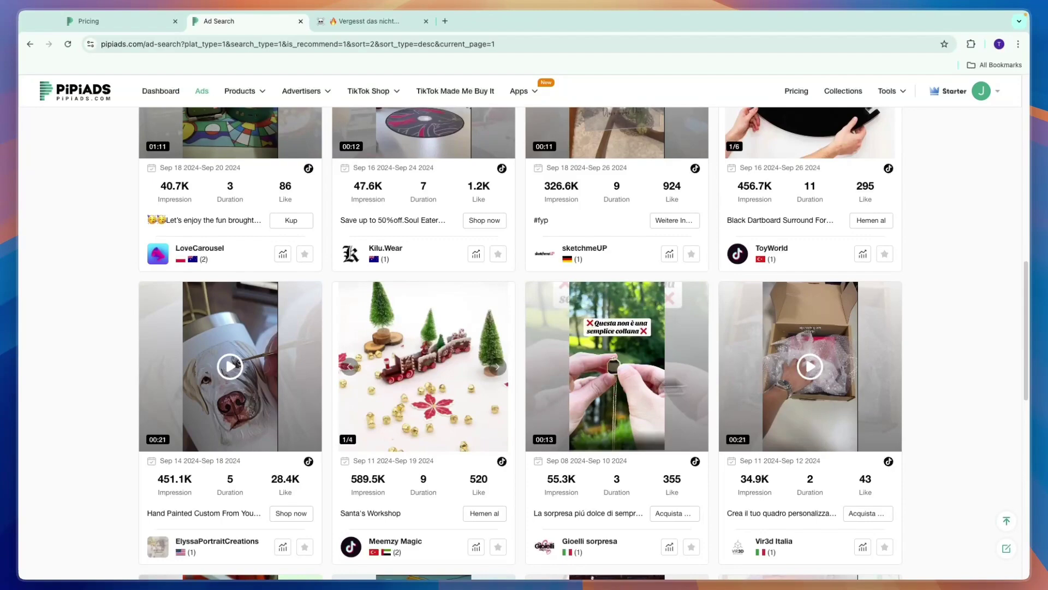
click(498, 366)
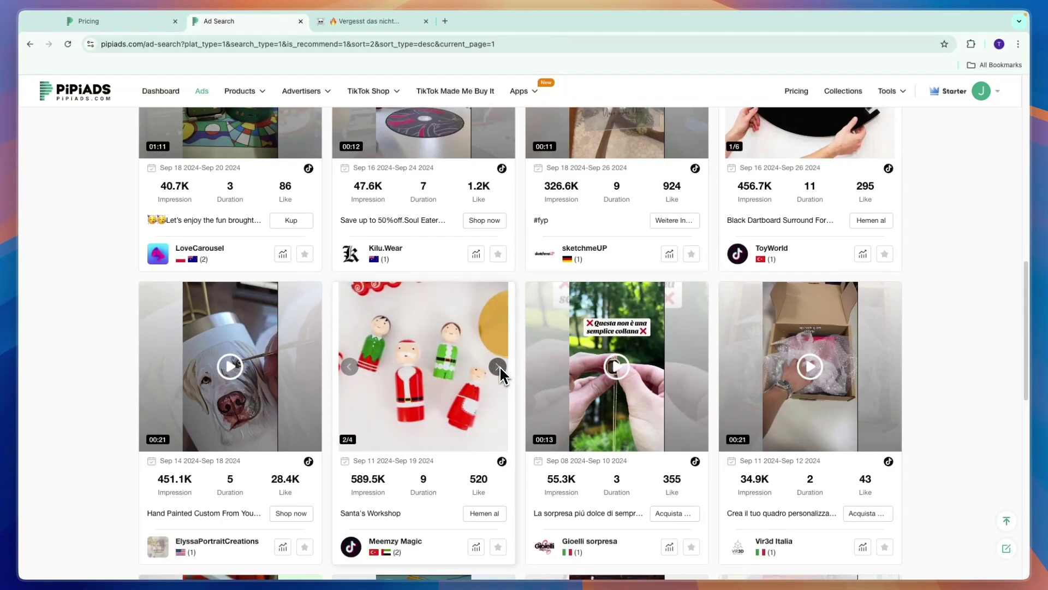
click(501, 368)
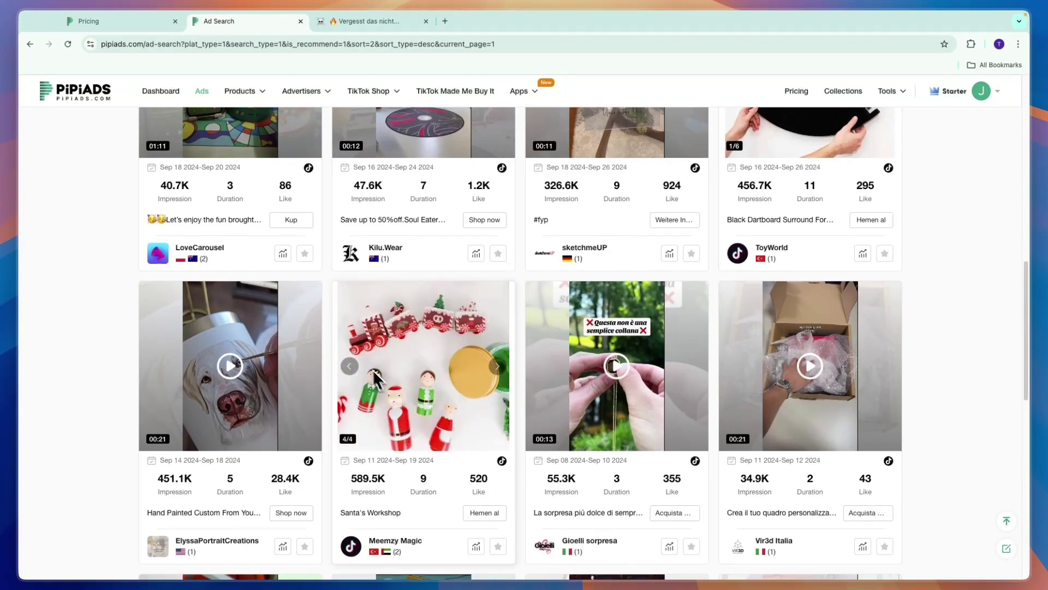
scroll(373, 369, down, 5)
scroll(964, 369, down, 3)
scroll(964, 369, down, 2)
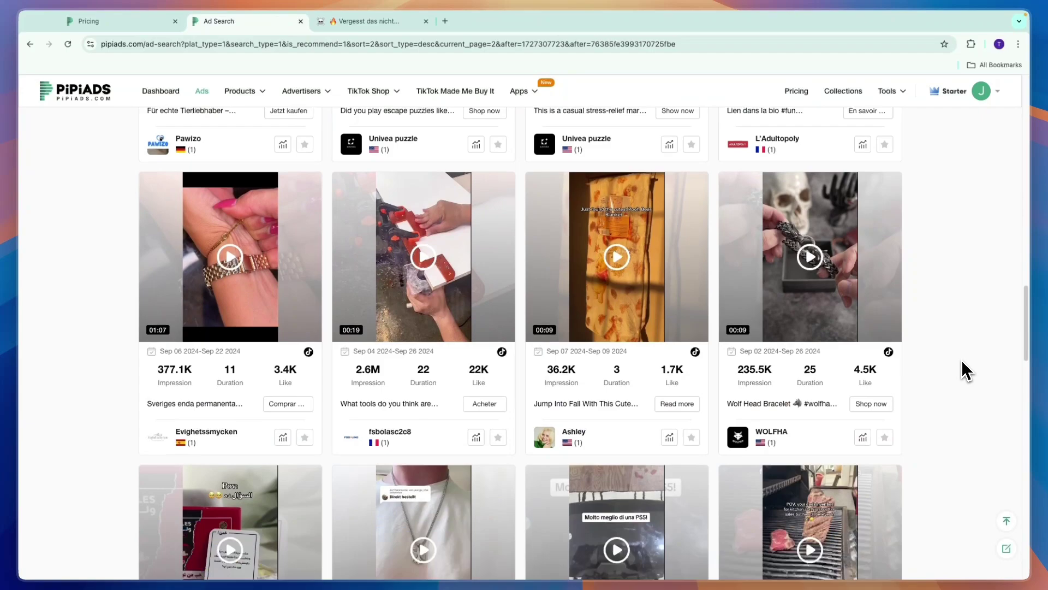
scroll(964, 369, down, 4)
scroll(965, 371, down, 1)
scroll(964, 370, down, 3)
scroll(962, 369, down, 3)
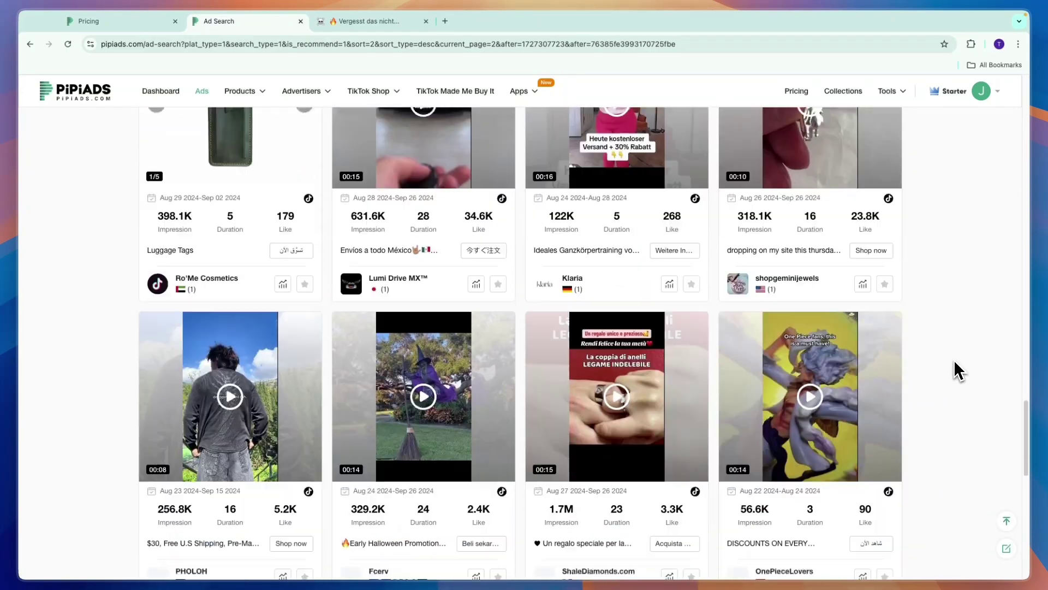
scroll(960, 369, down, 3)
scroll(960, 369, down, 1)
scroll(950, 362, down, 6)
scroll(941, 363, down, 2)
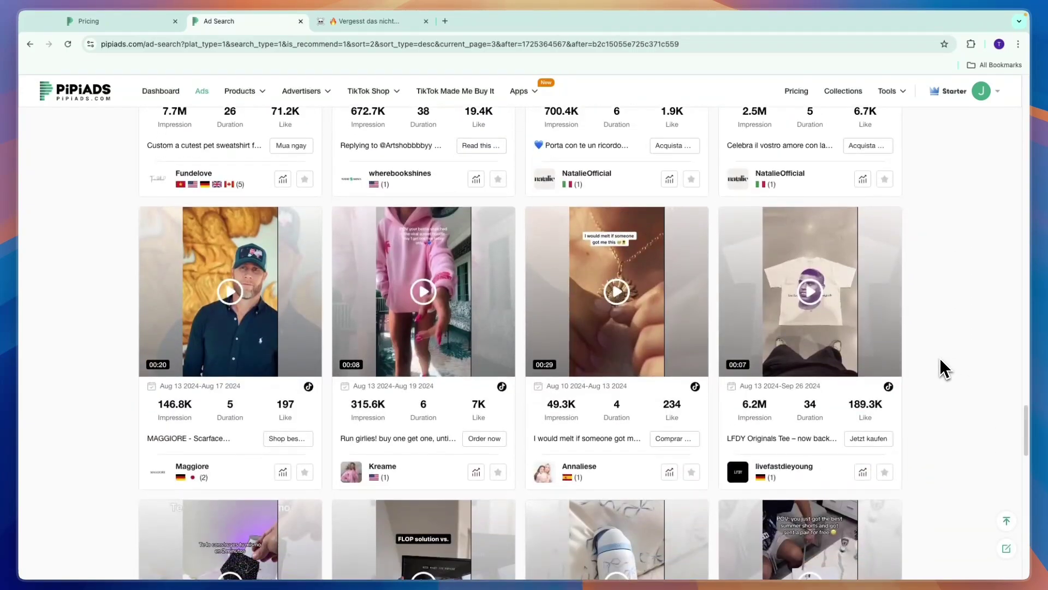
scroll(941, 363, down, 3)
scroll(934, 363, down, 3)
scroll(932, 369, down, 1)
scroll(920, 351, down, 2)
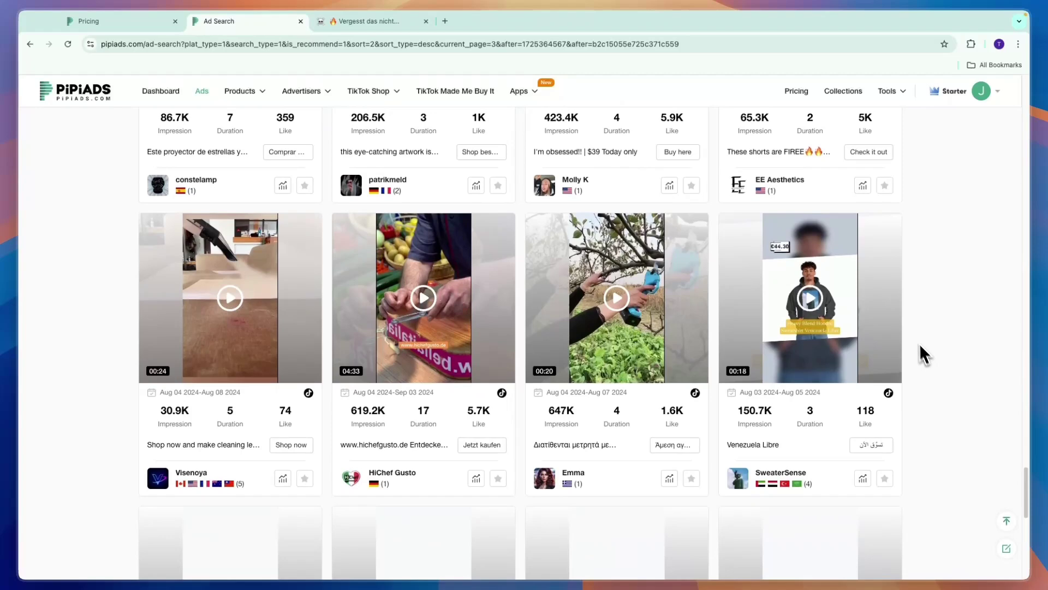
key(Home)
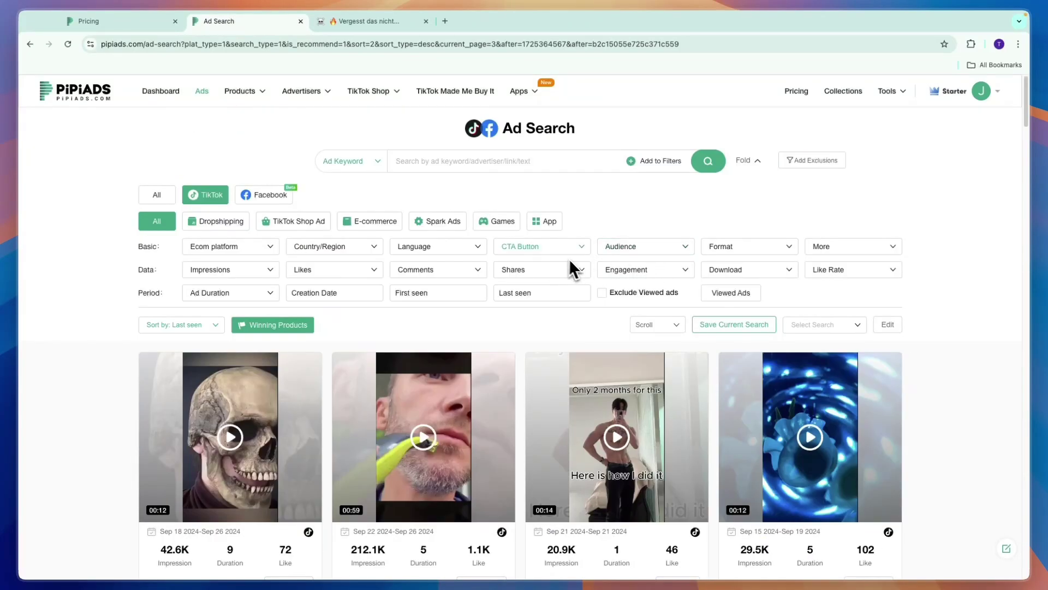
scroll(216, 238, down, 1)
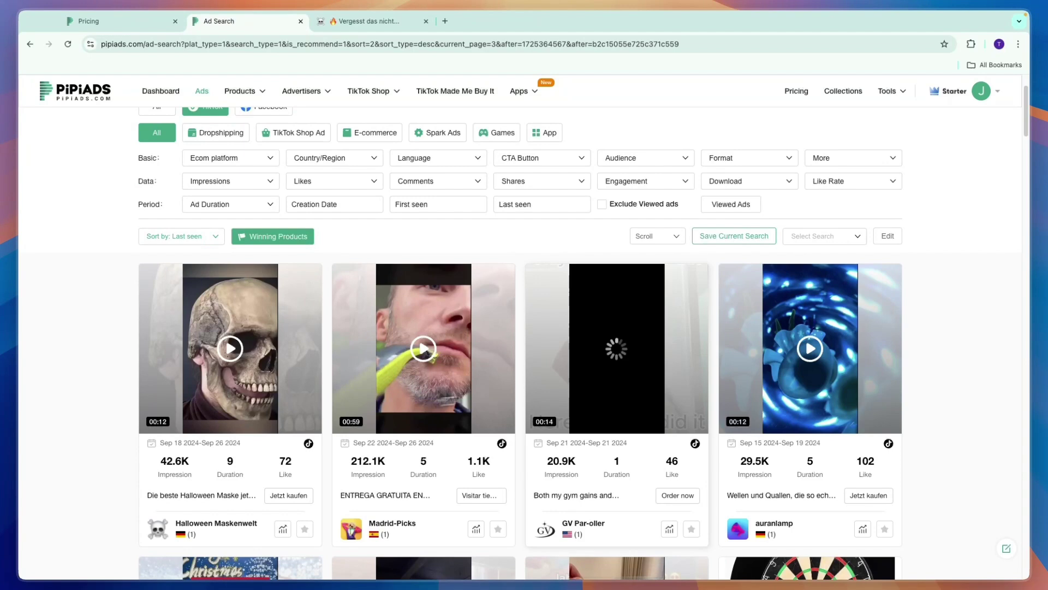
mouse_move(617, 437)
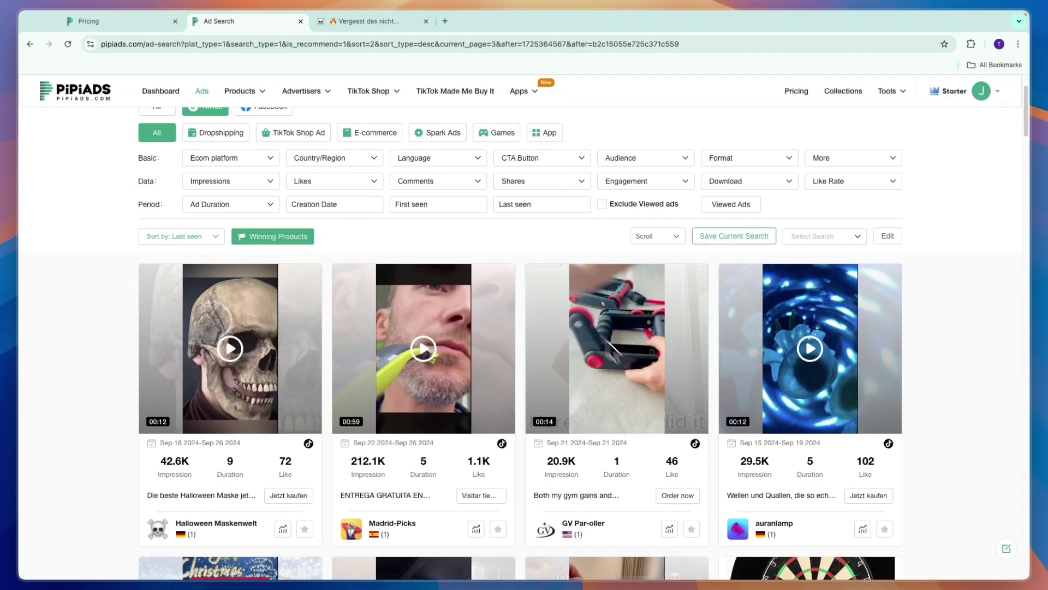
scroll(274, 198, up, 1)
click(281, 196)
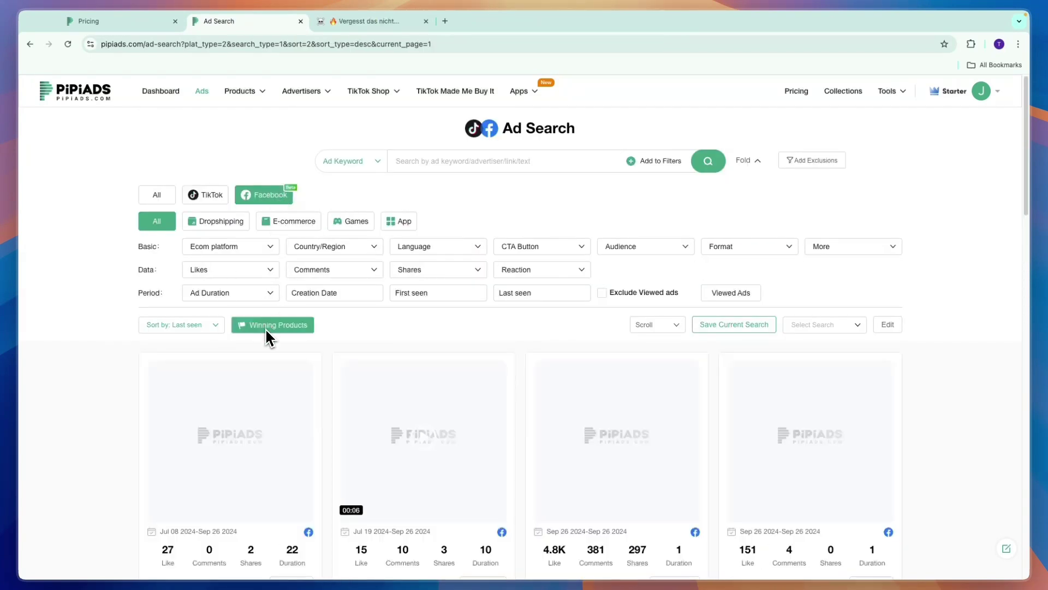
click(279, 325)
scroll(90, 288, down, 1)
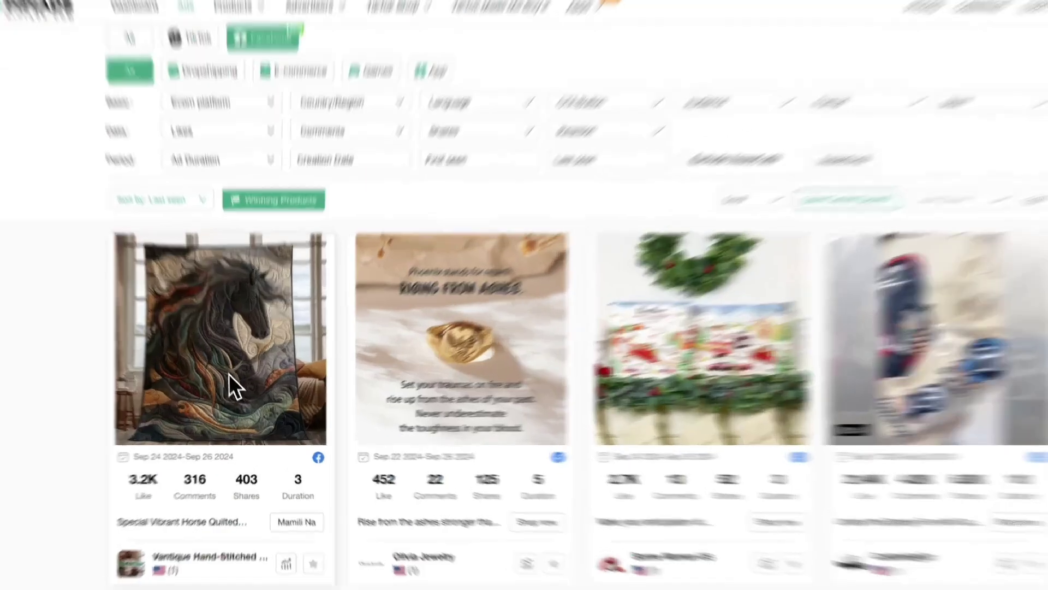
click(228, 373)
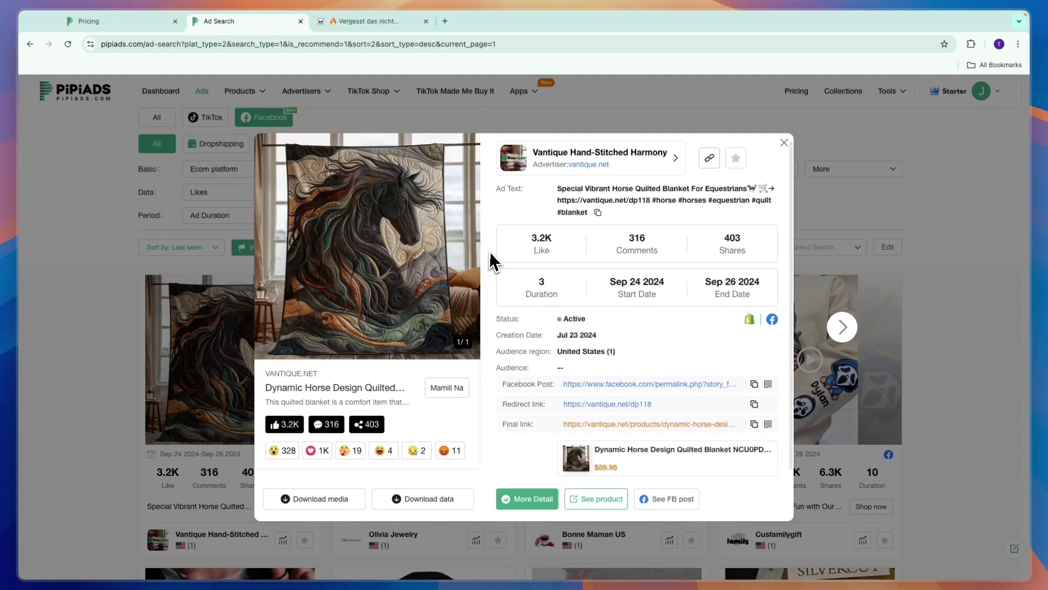
key(Escape)
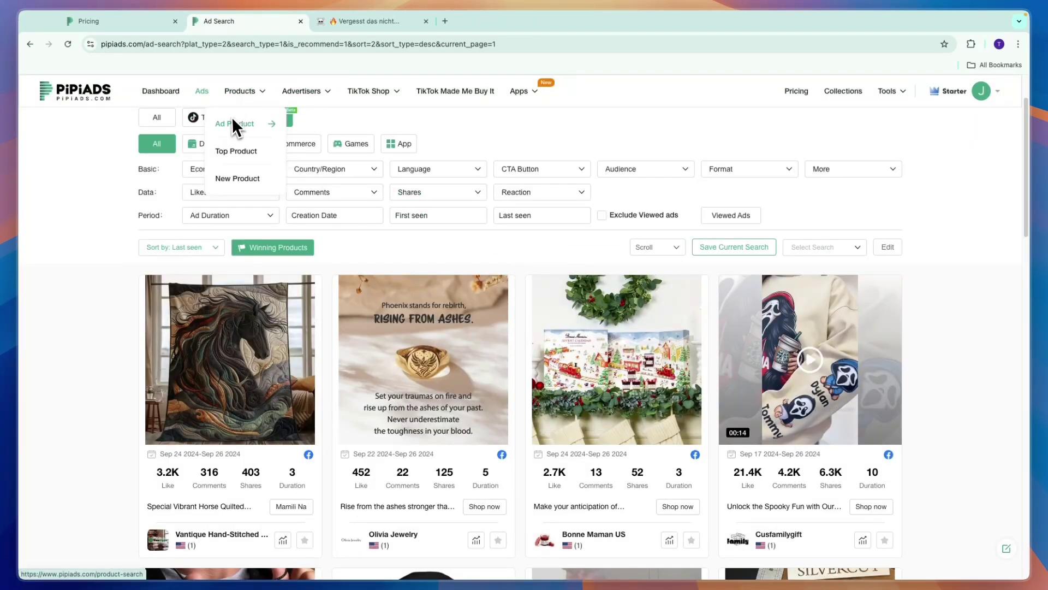
- Show the Top Product ranking for TikTok, Shopify stores only, sorted by growth rate
click(236, 151)
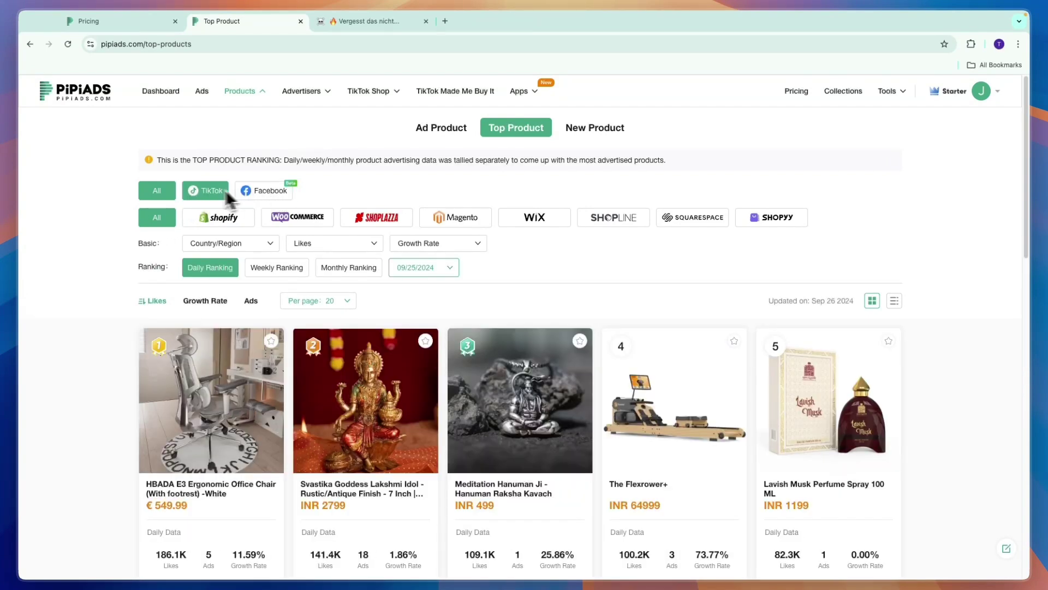
click(197, 186)
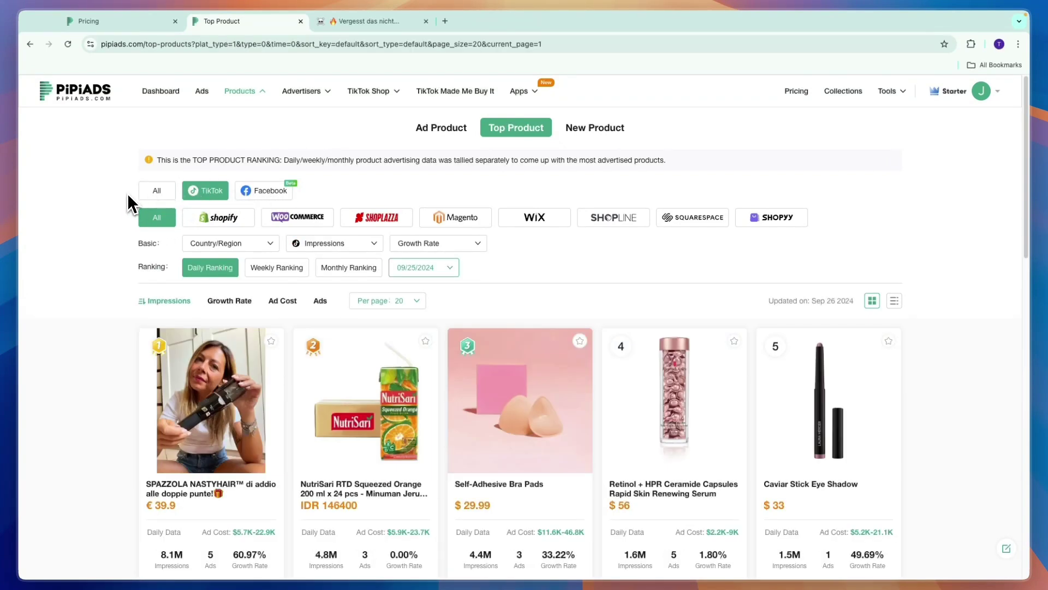
scroll(108, 268, down, 1)
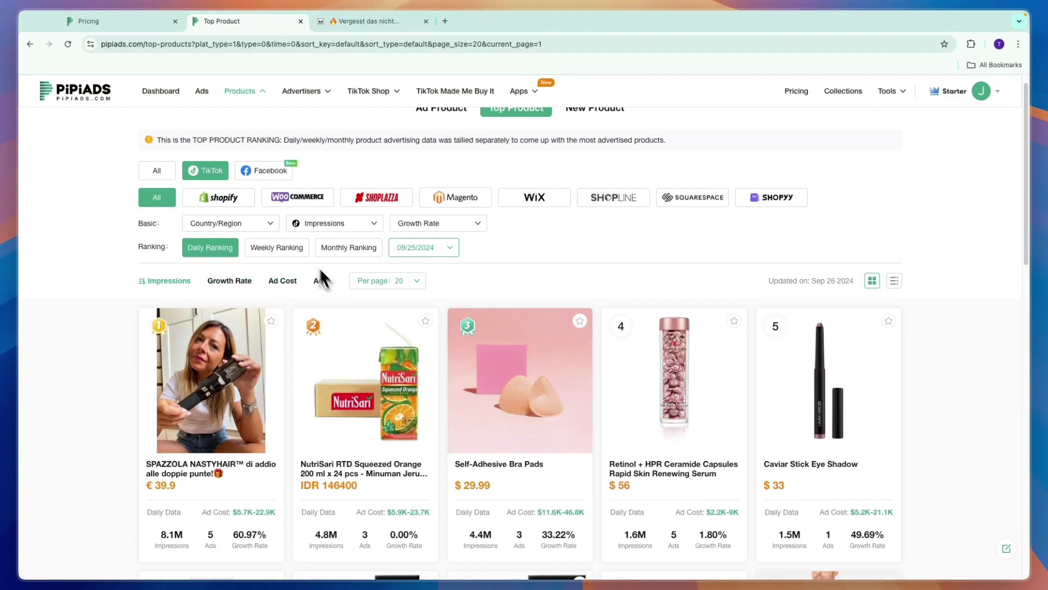
click(229, 197)
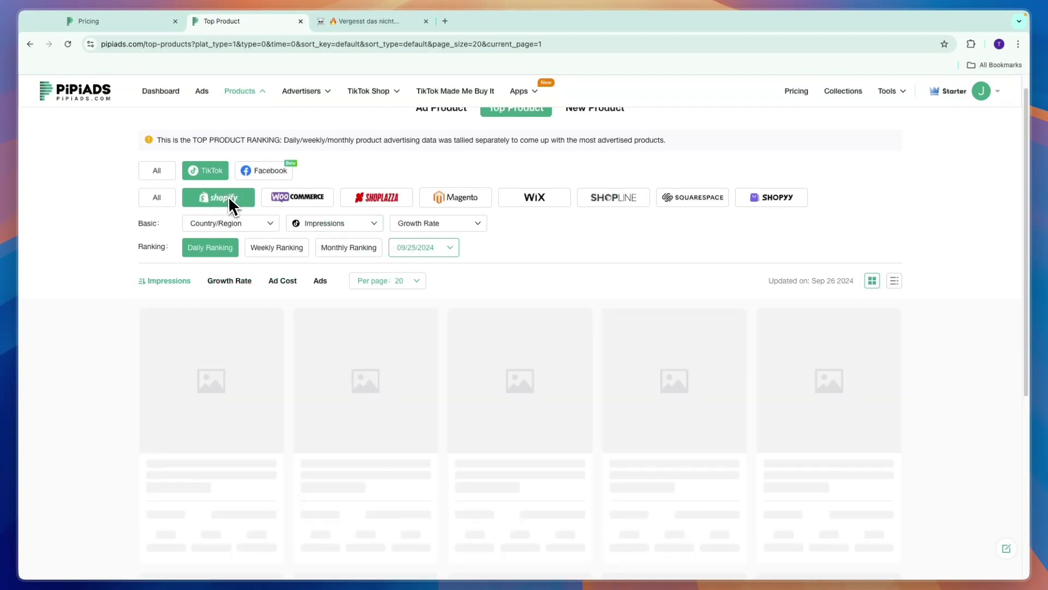
click(228, 280)
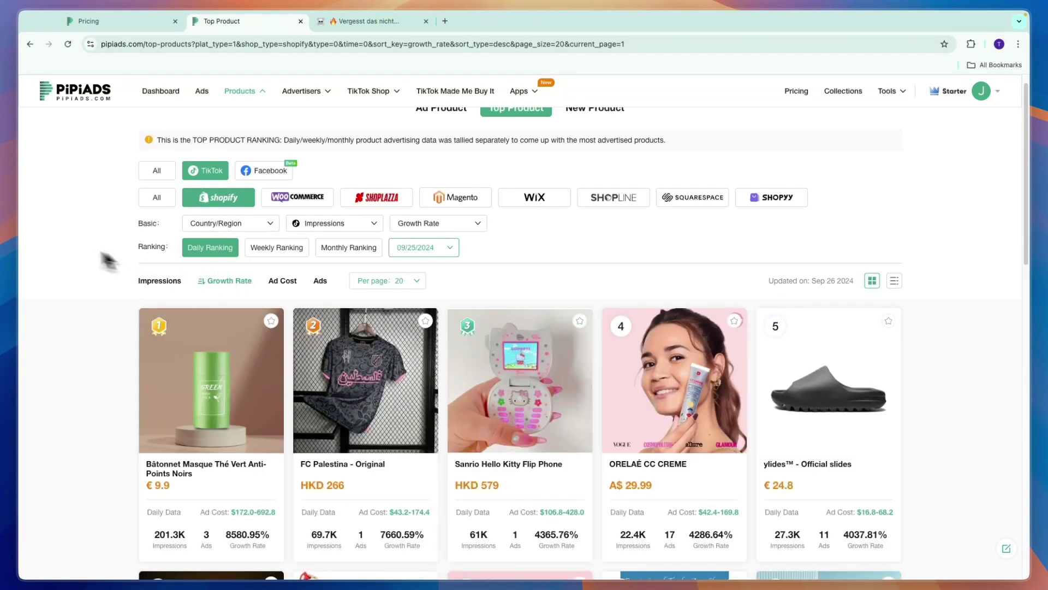
scroll(46, 246, down, 1)
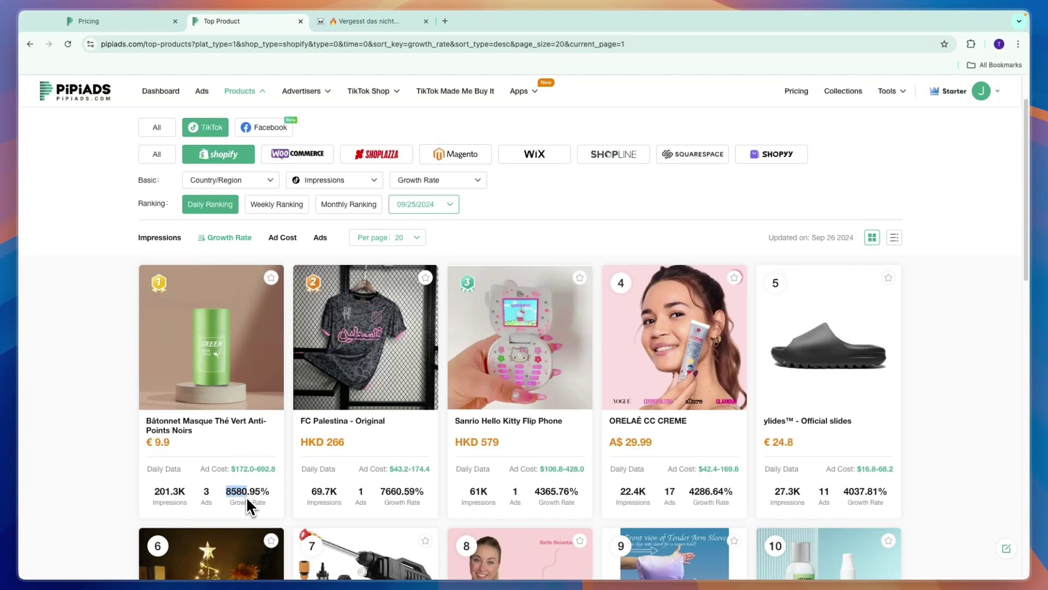
- View the #1 green tea mask stick's details and browse its photos on the seller's store page
click(236, 442)
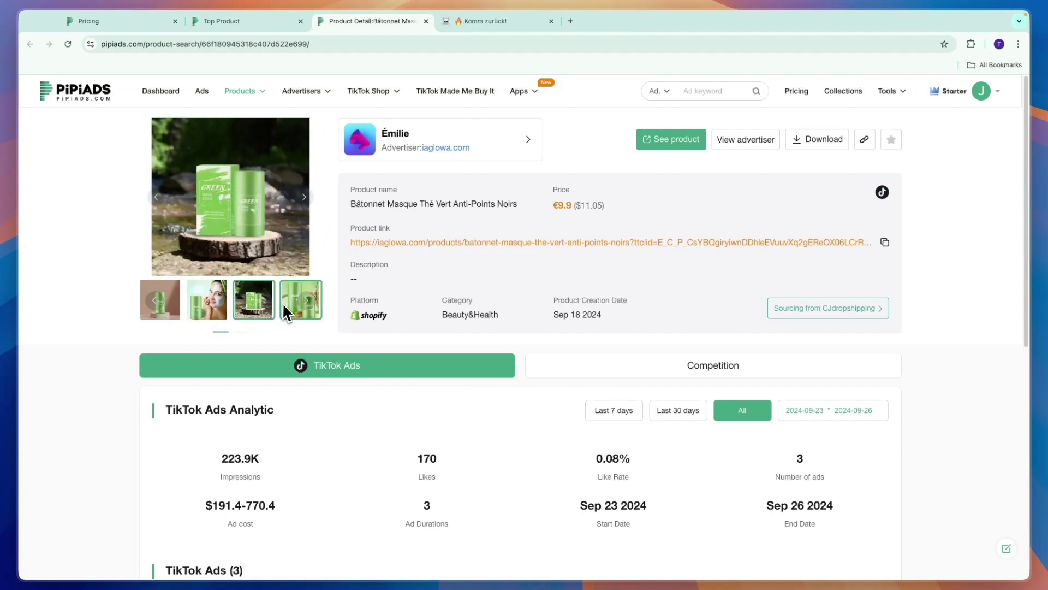
click(385, 242)
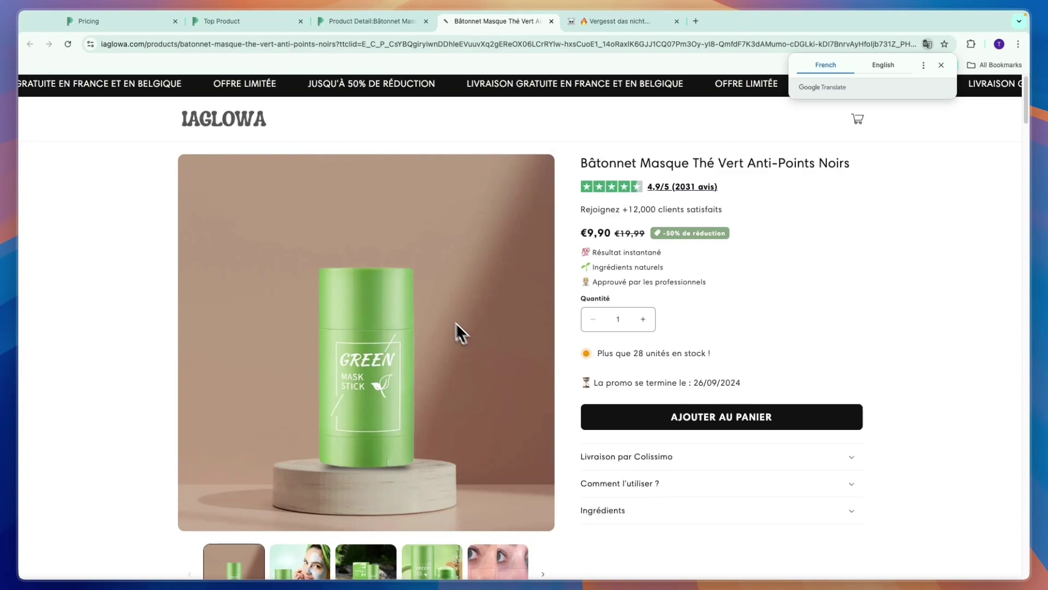
scroll(481, 325, down, 3)
click(385, 281)
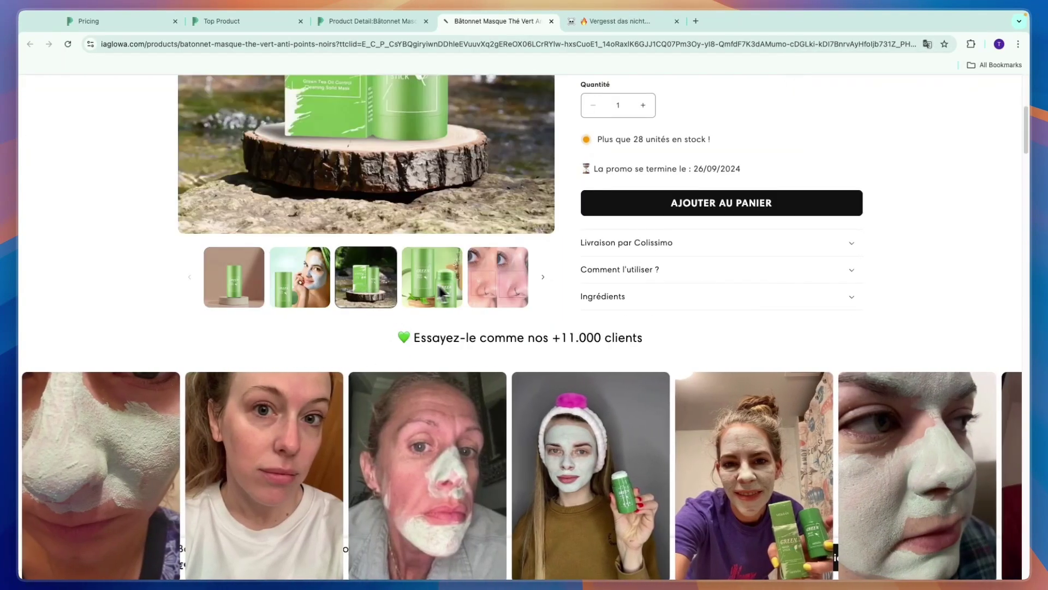
click(446, 293)
click(482, 321)
scroll(590, 343, down, 3)
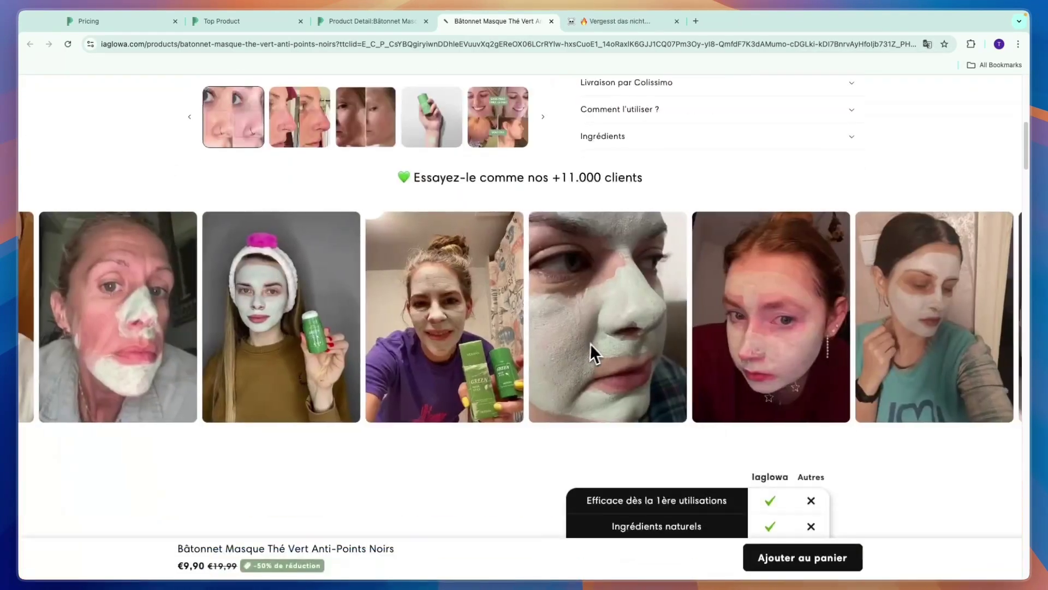
scroll(590, 344, down, 5)
scroll(577, 346, down, 3)
scroll(563, 352, down, 4)
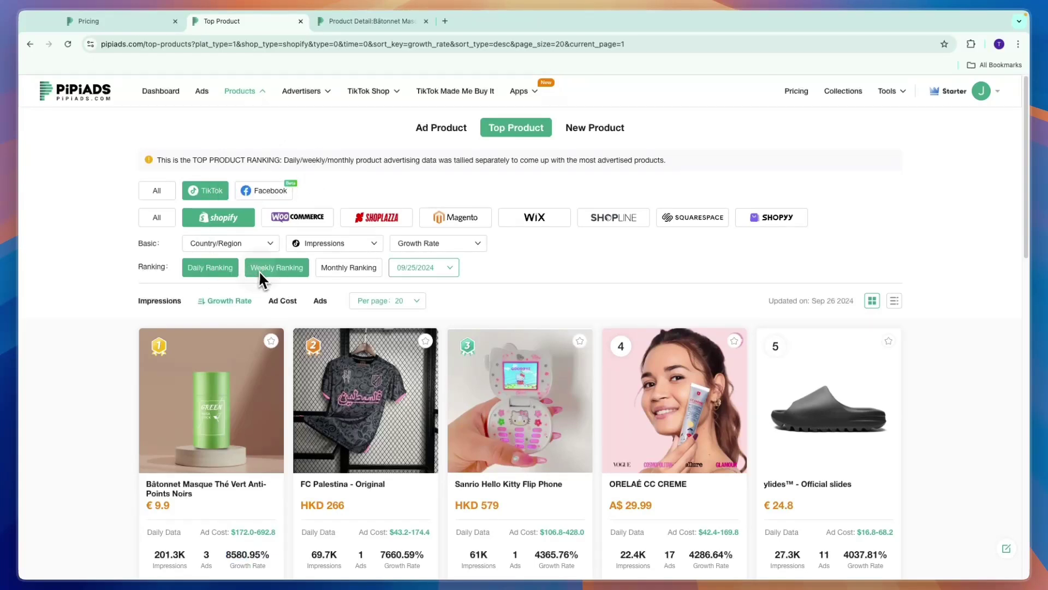
- Switch to the Weekly Ranking sorted by ad cost and check the first product's ad cost range
click(276, 267)
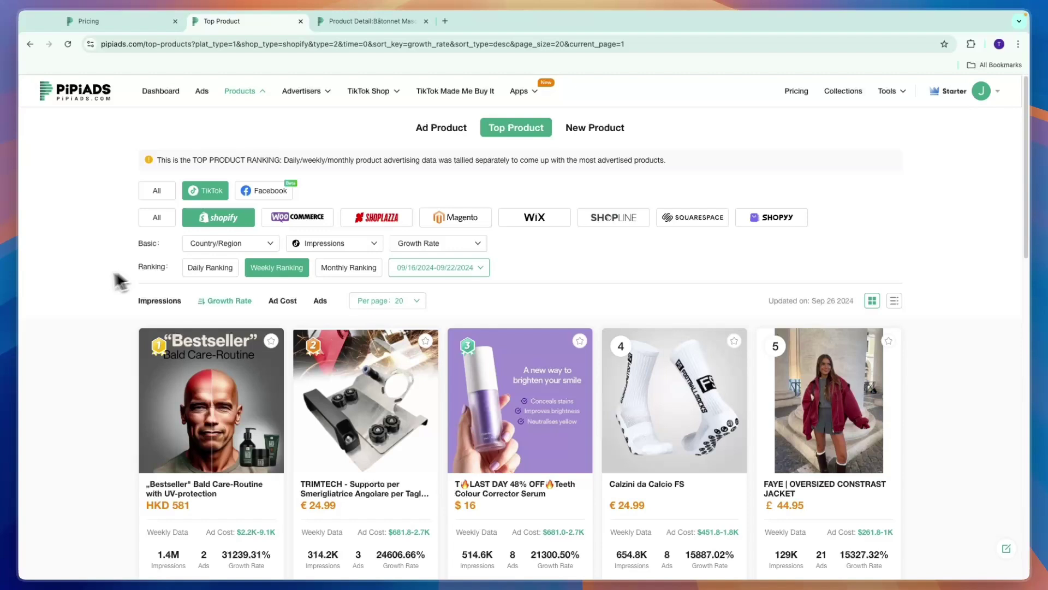
scroll(202, 304, down, 1)
scroll(202, 304, down, 1)
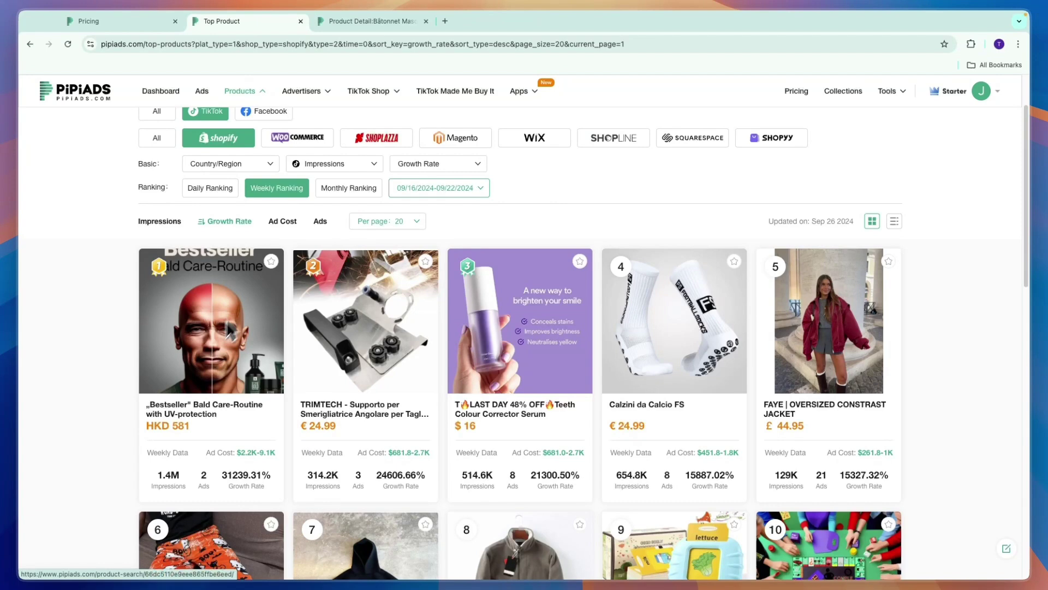
click(279, 223)
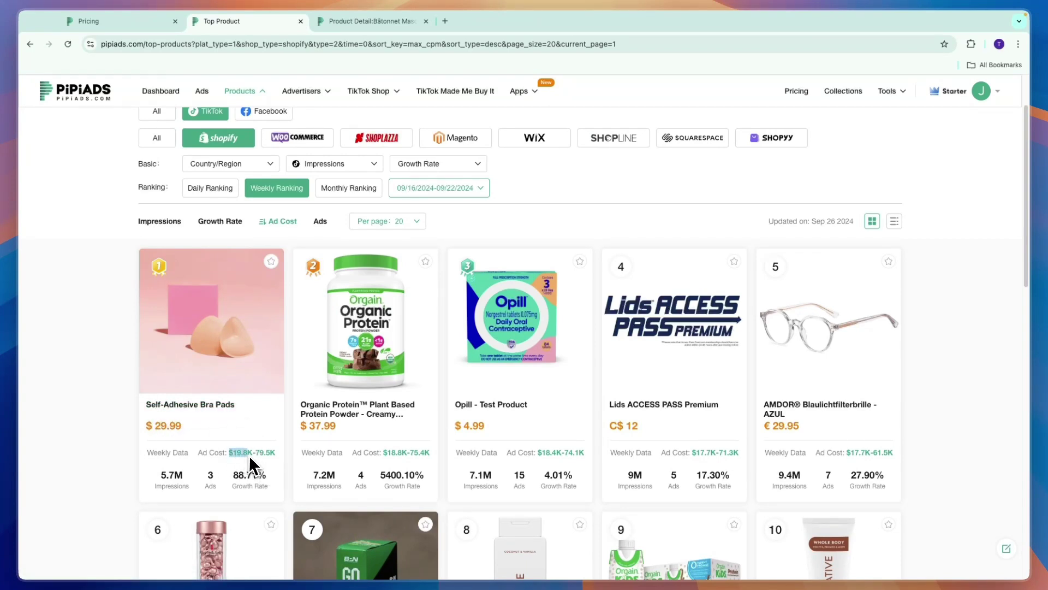
drag(249, 466, 279, 461)
scroll(50, 410, down, 2)
click(52, 408)
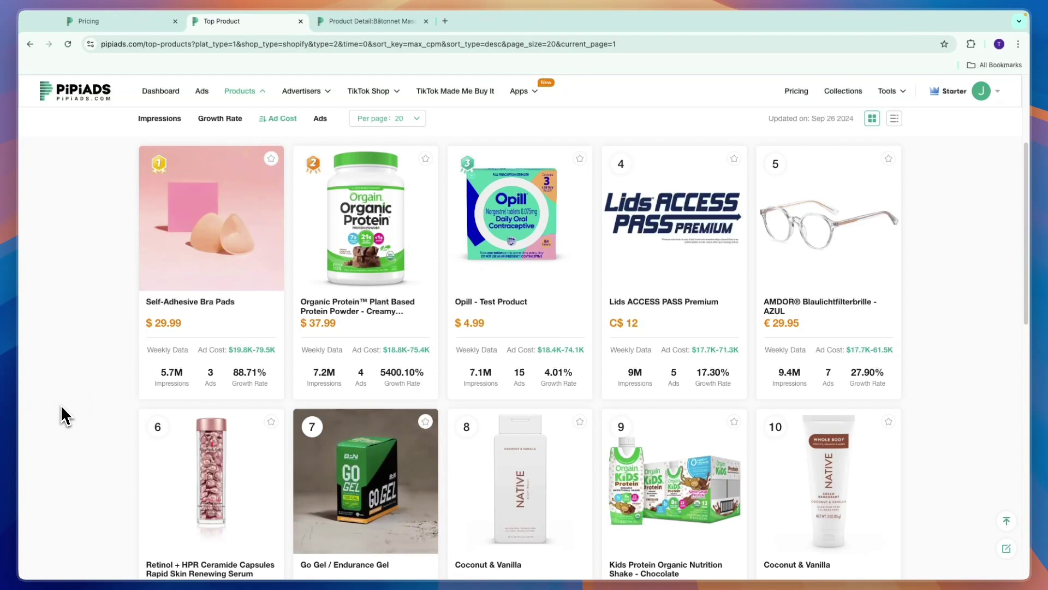
scroll(82, 406, down, 2)
scroll(136, 430, down, 3)
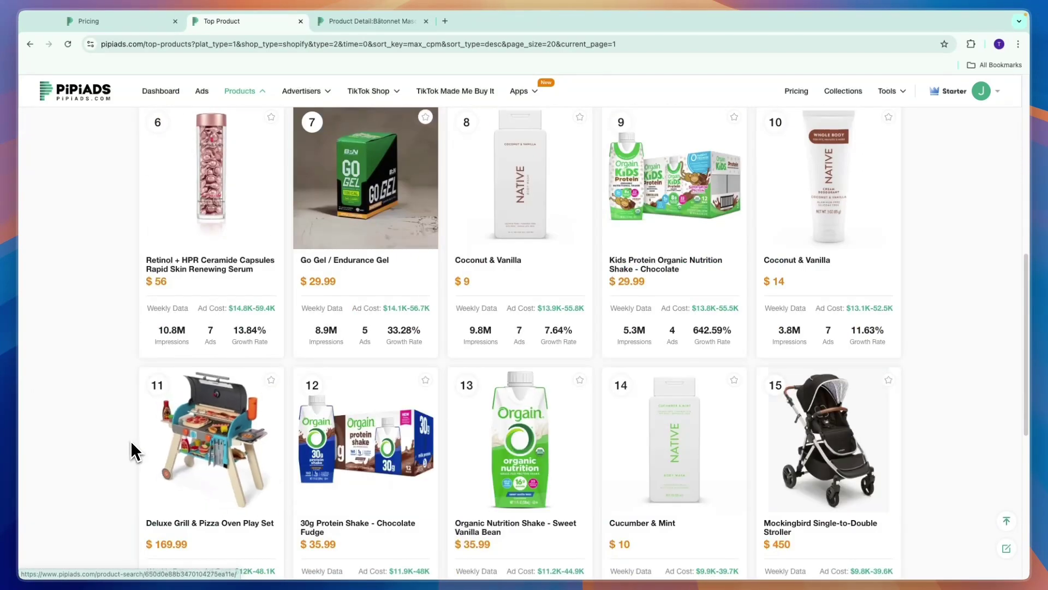
scroll(130, 445, down, 1)
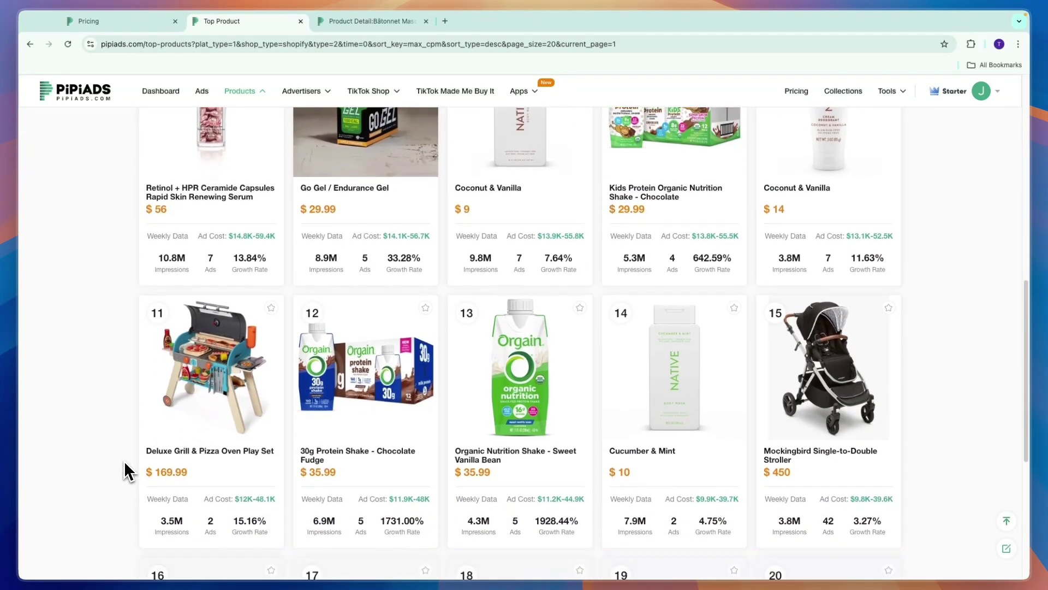
scroll(124, 471, down, 2)
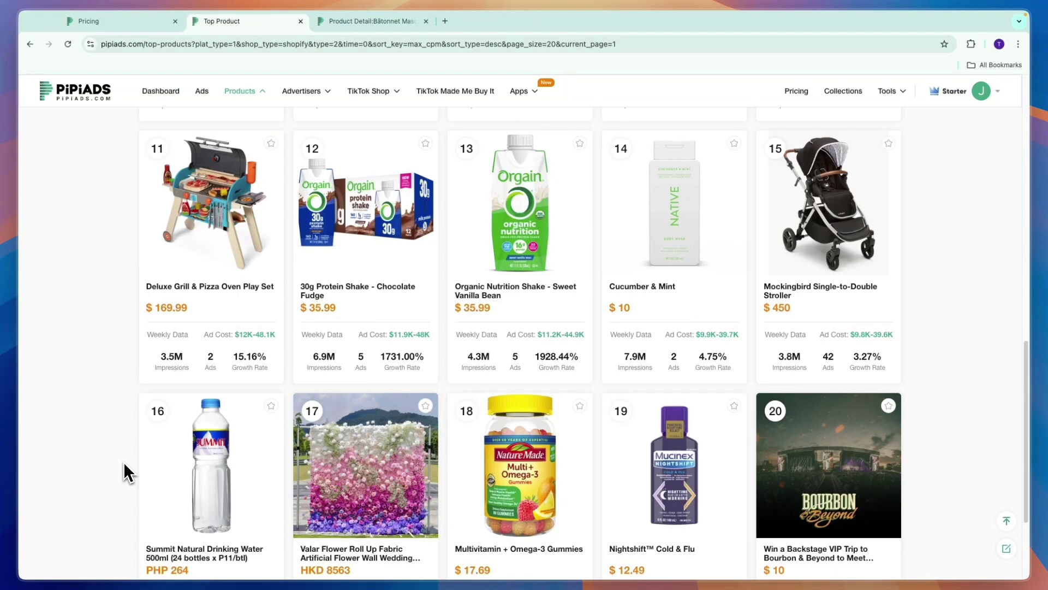
scroll(125, 471, up, 8)
scroll(416, 428, down, 4)
scroll(596, 363, down, 1)
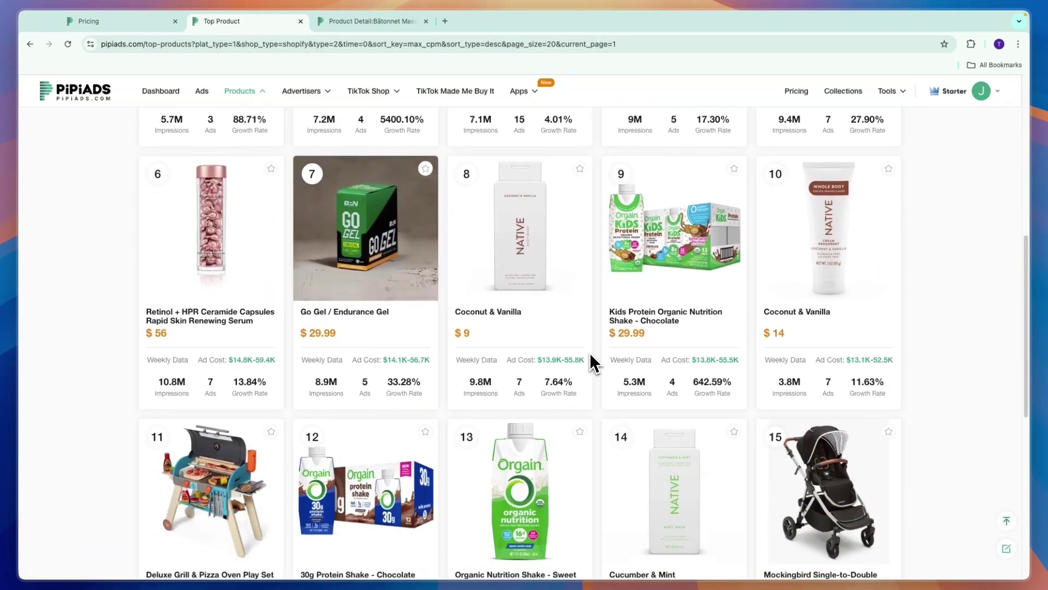
scroll(590, 360, up, 5)
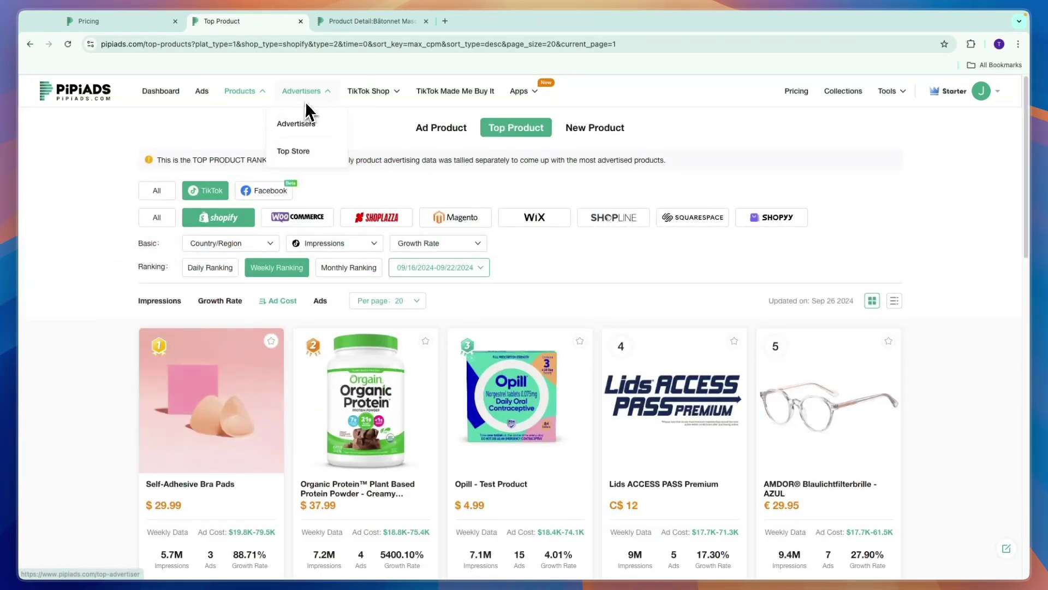
- Show the advertiser ranking for TikTok only, ordered by start date
click(297, 124)
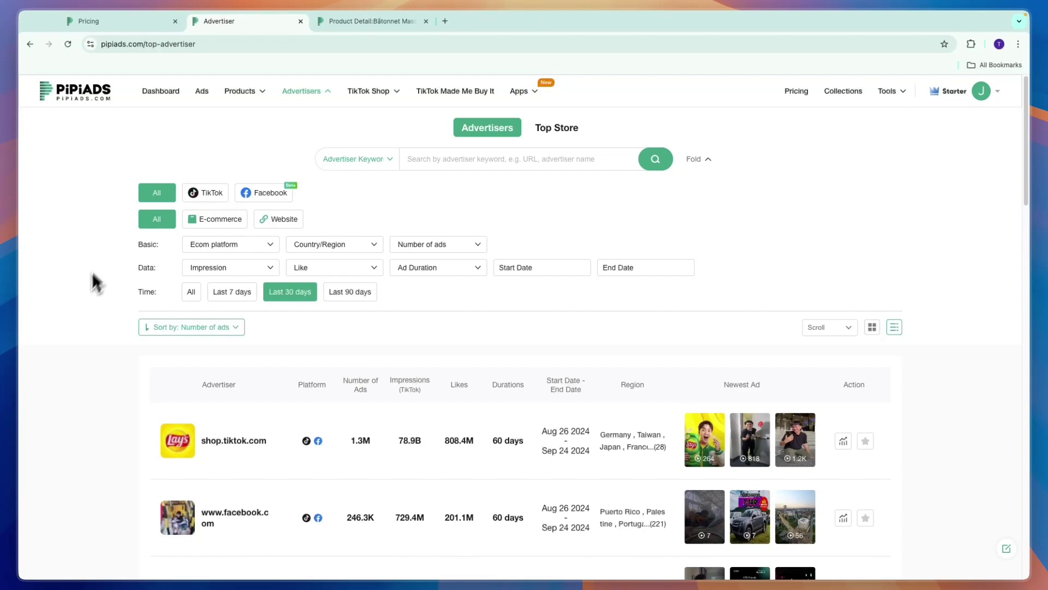
scroll(82, 303, down, 3)
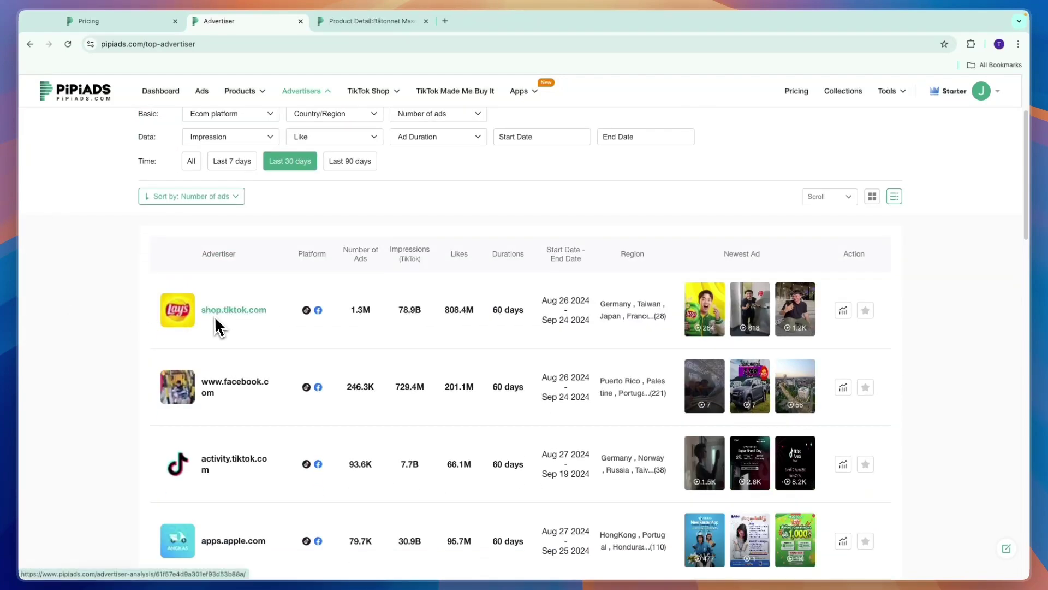
scroll(241, 411, up, 2)
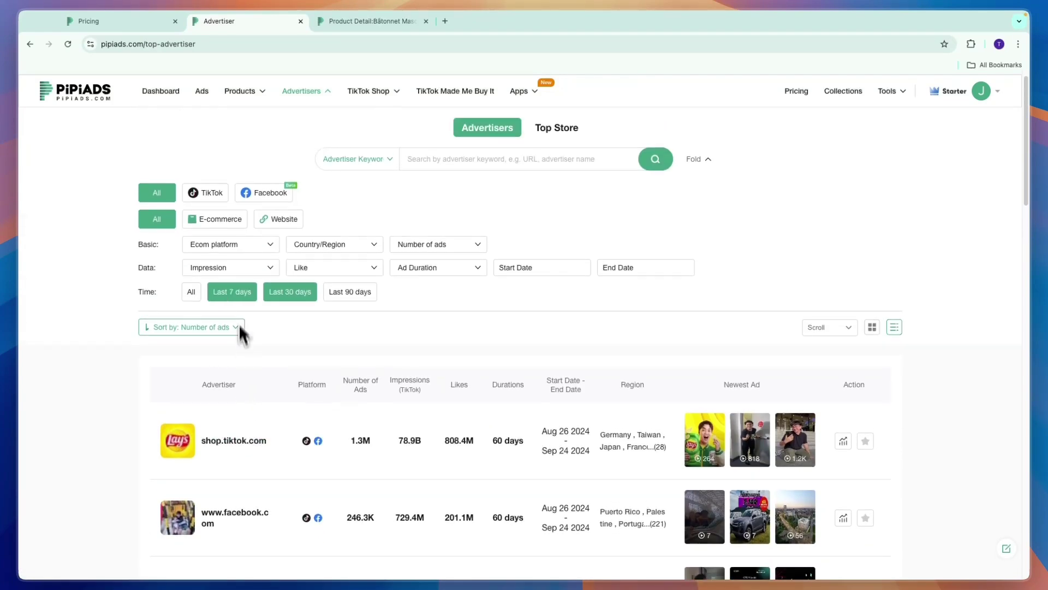
click(235, 193)
click(410, 183)
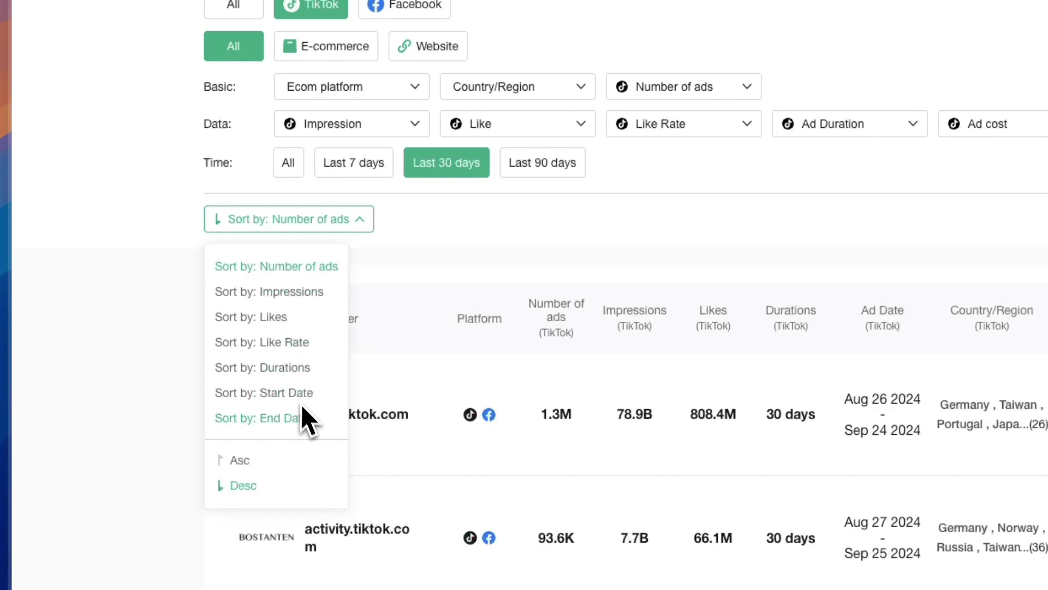
click(302, 393)
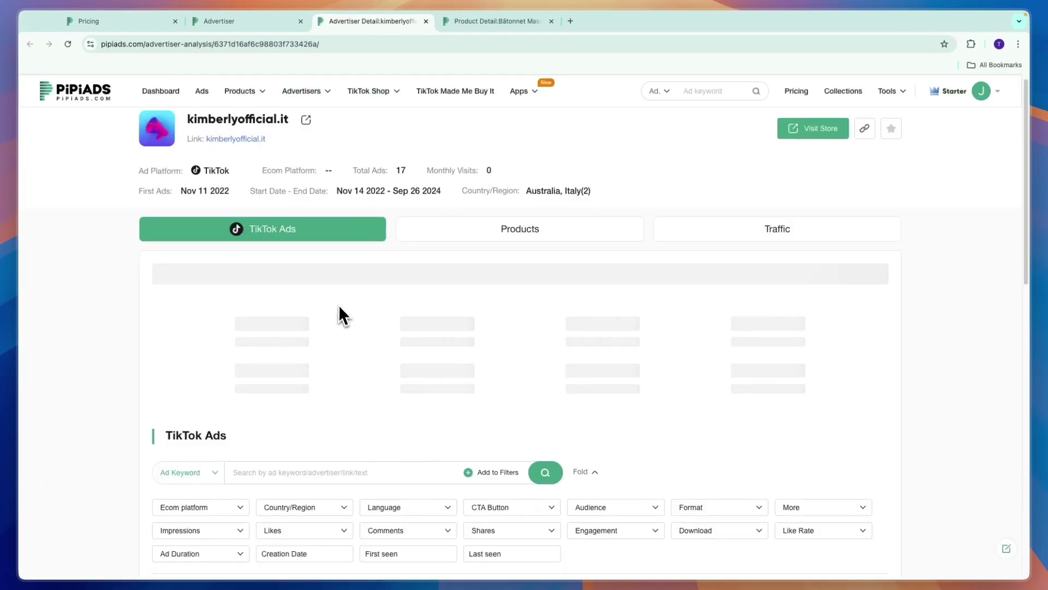
scroll(328, 328, down, 3)
scroll(330, 328, down, 2)
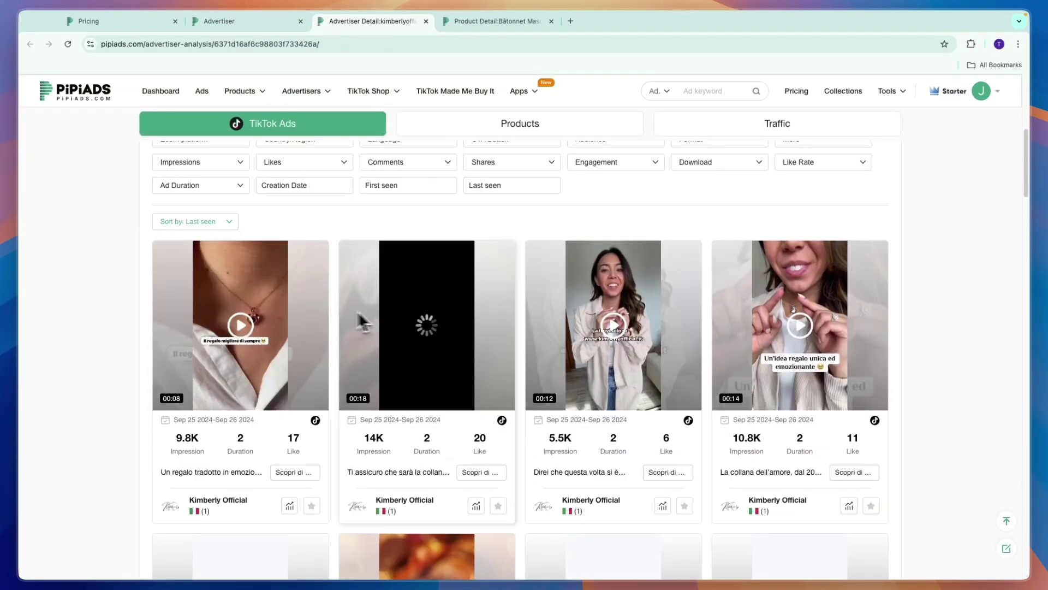
scroll(33, 299, down, 1)
scroll(26, 300, down, 1)
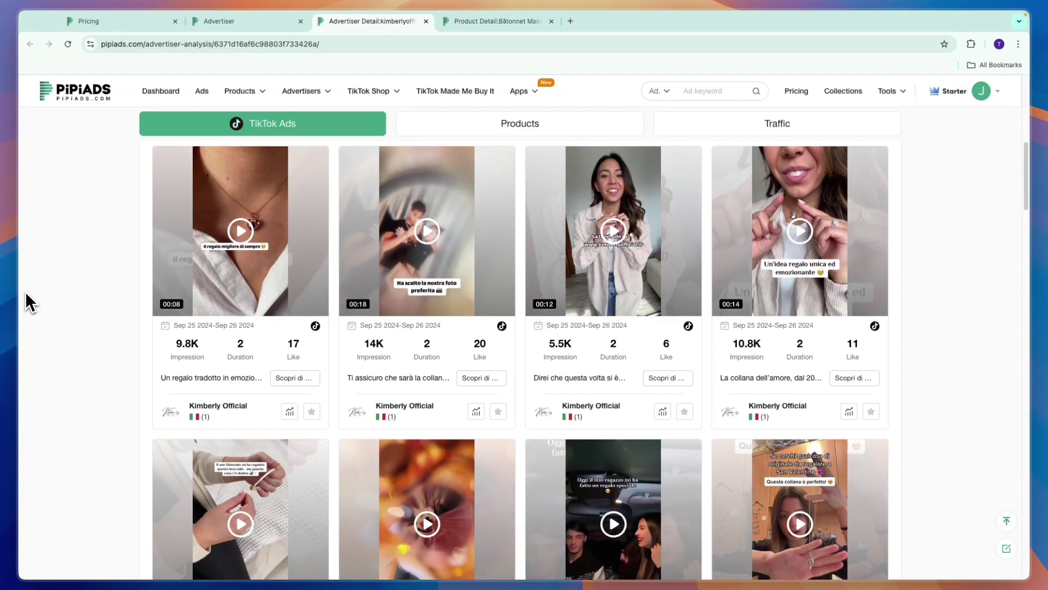
scroll(21, 303, down, 3)
scroll(20, 279, up, 6)
- Leave kimberlyofficial.it's detail page and bring up the Top Store ranking
key(ctrl+w)
click(291, 157)
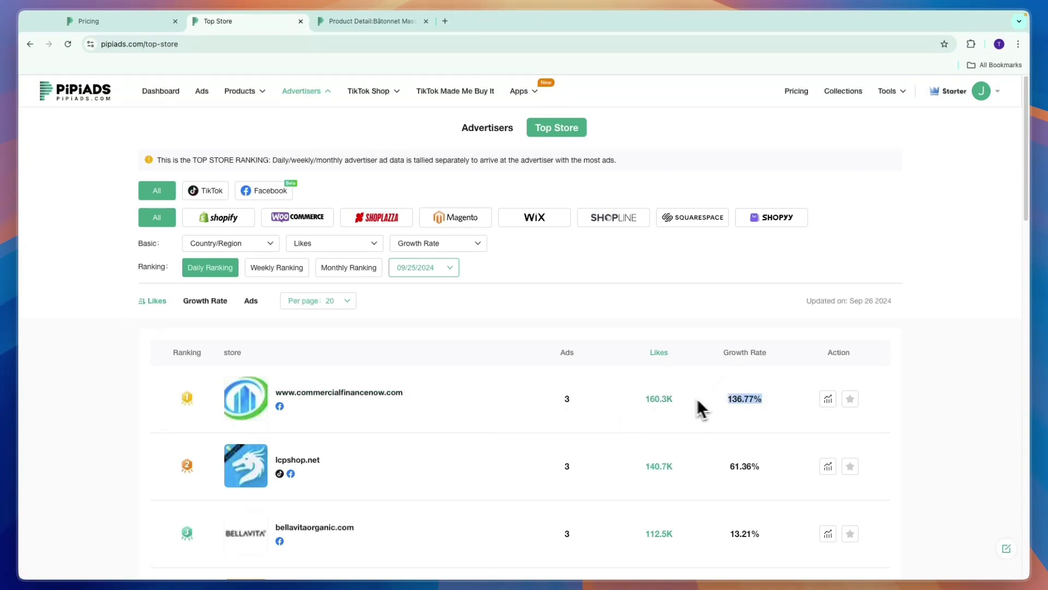
click(338, 394)
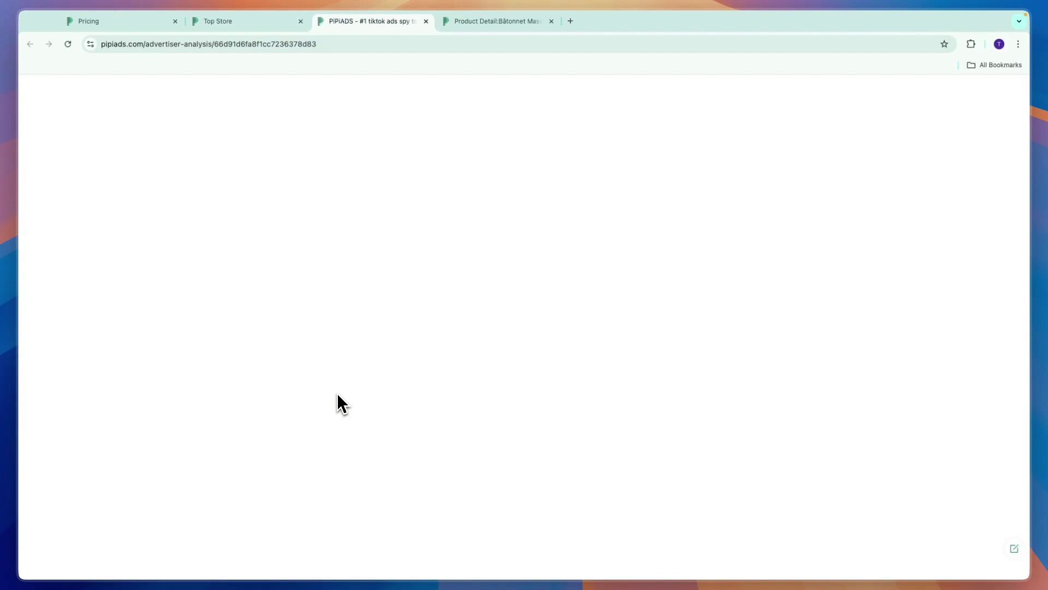
scroll(311, 381, down, 1)
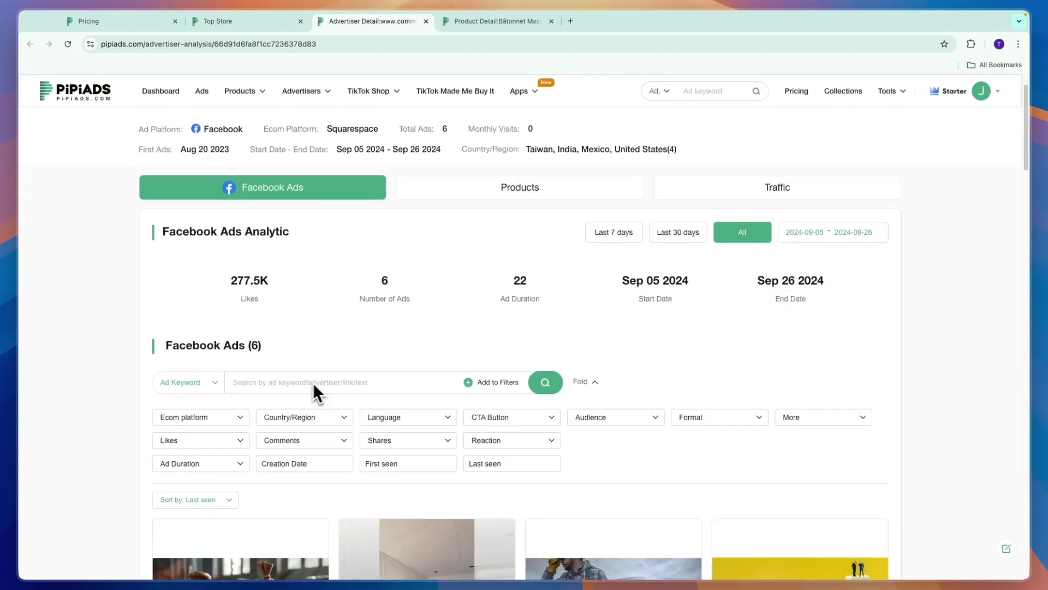
scroll(323, 377, down, 3)
scroll(324, 381, down, 2)
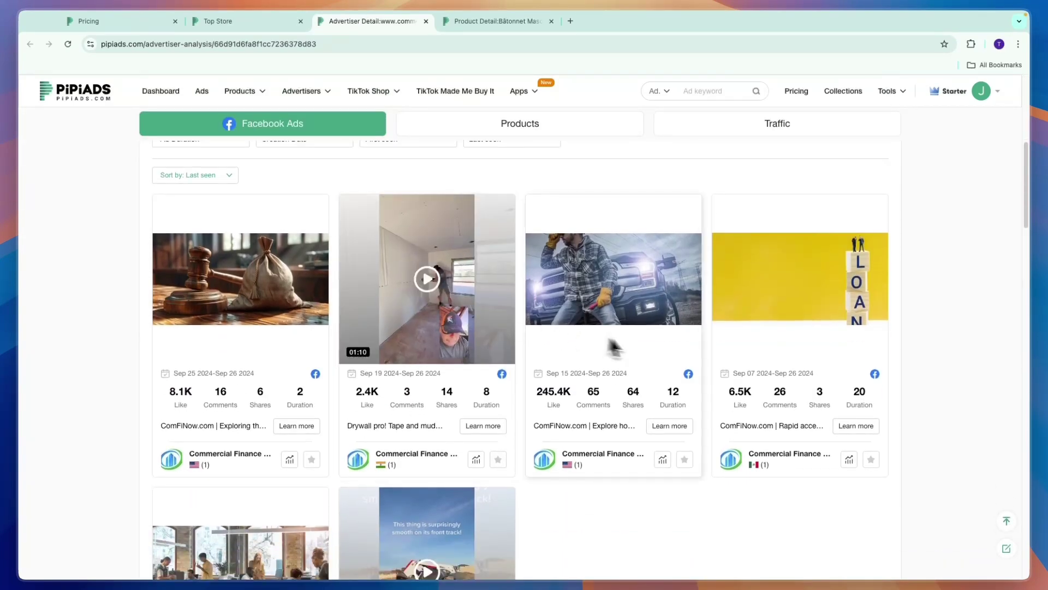
scroll(697, 428, up, 5)
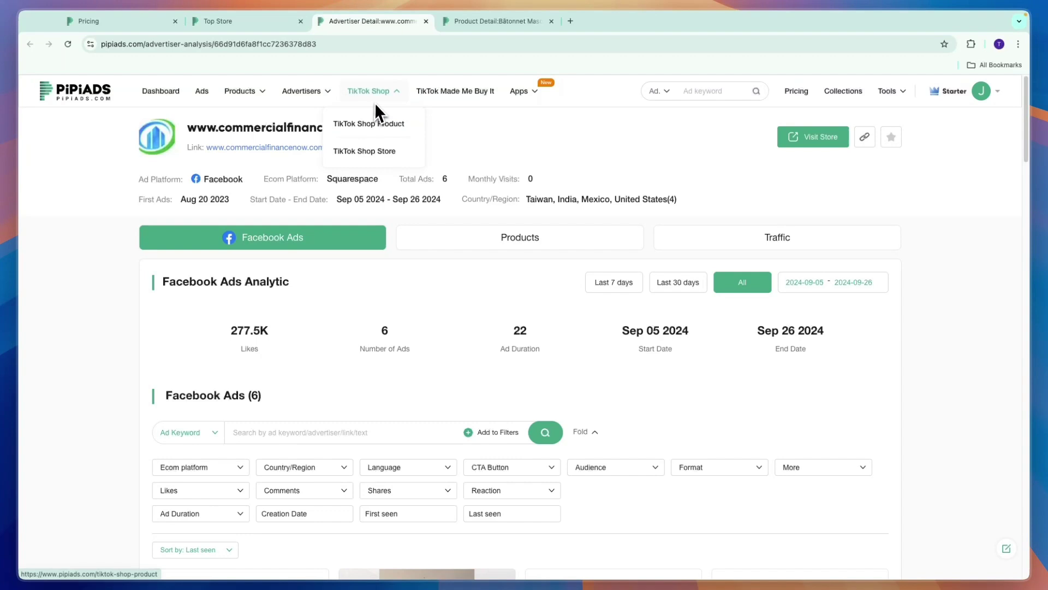
- Show TikTok Shop products sorted by number of ads
click(370, 124)
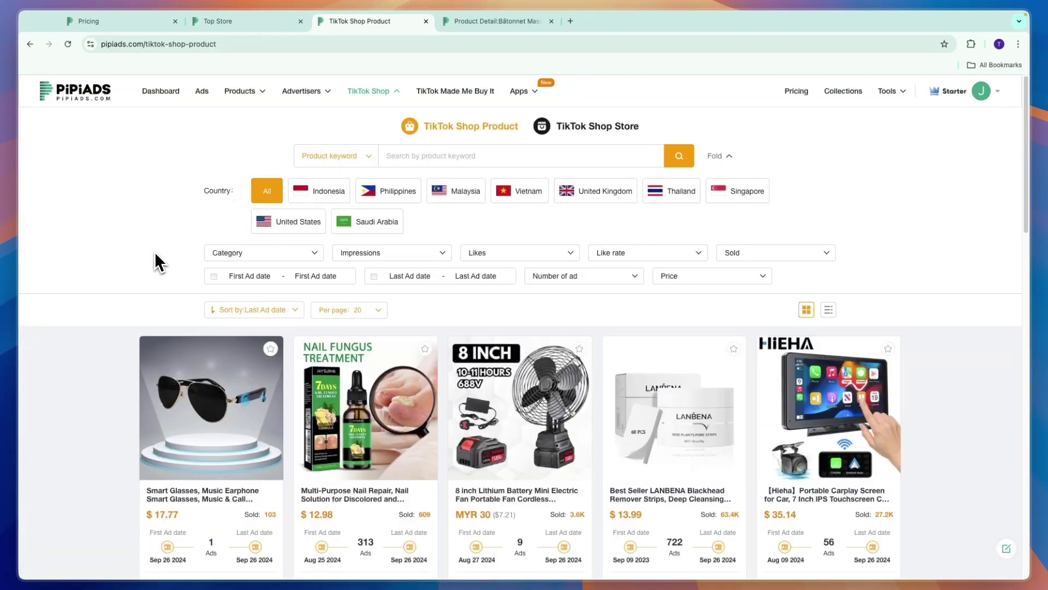
click(244, 316)
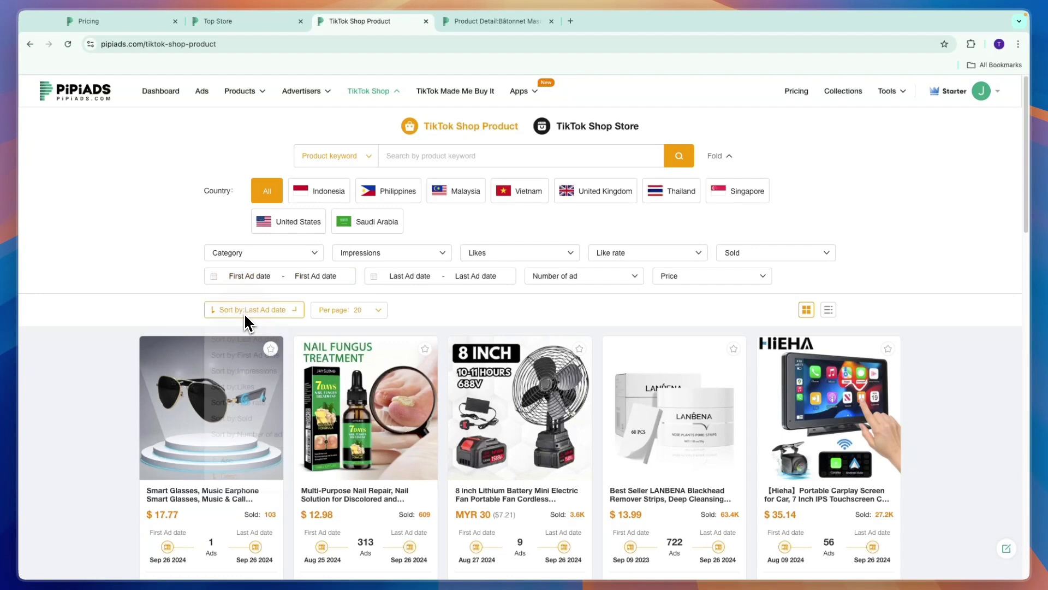
click(243, 435)
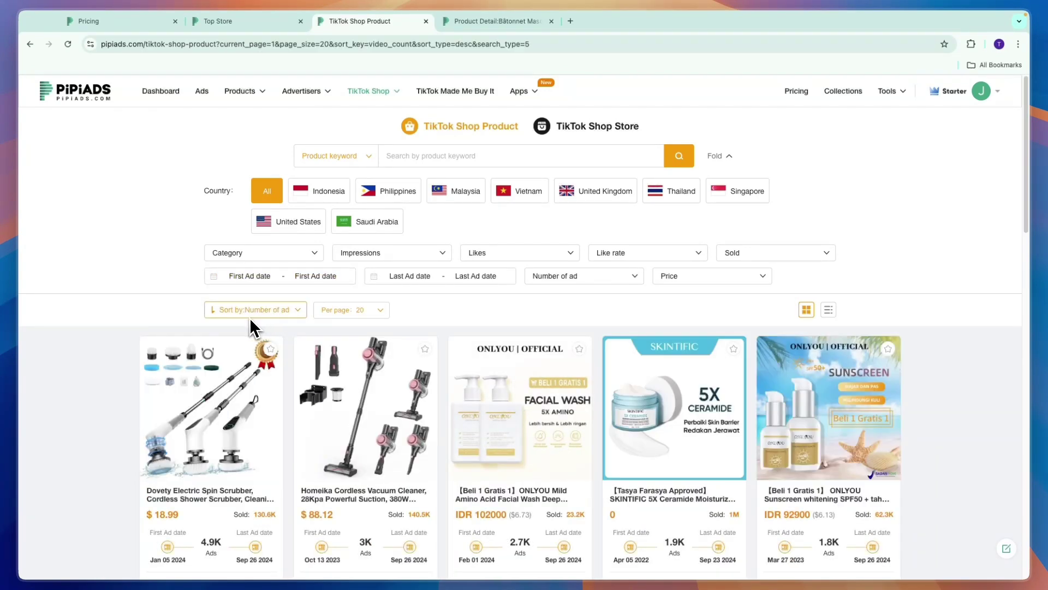
scroll(87, 356, down, 2)
scroll(59, 343, down, 1)
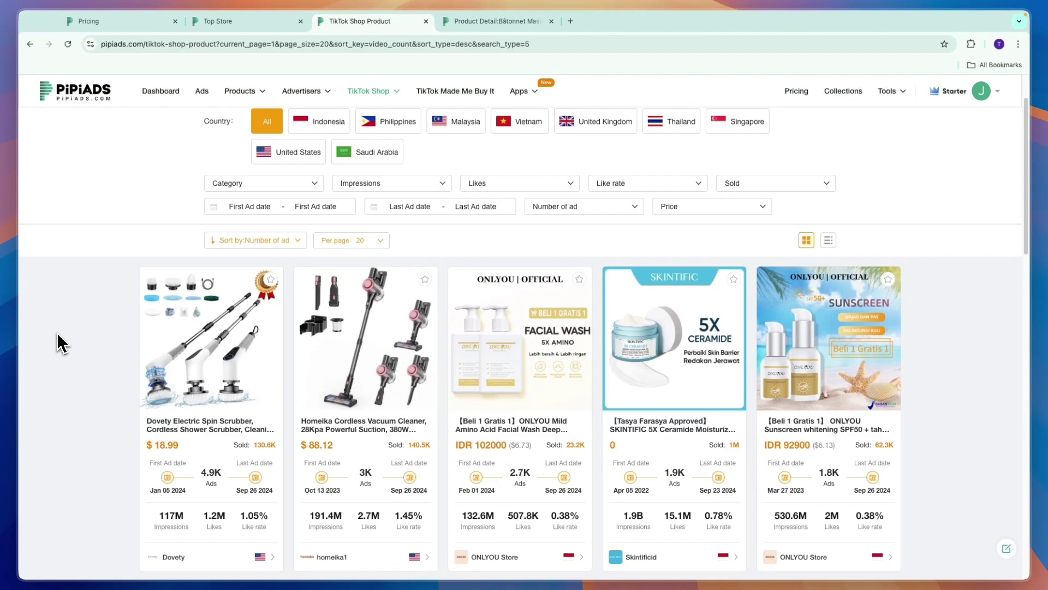
scroll(59, 343, down, 1)
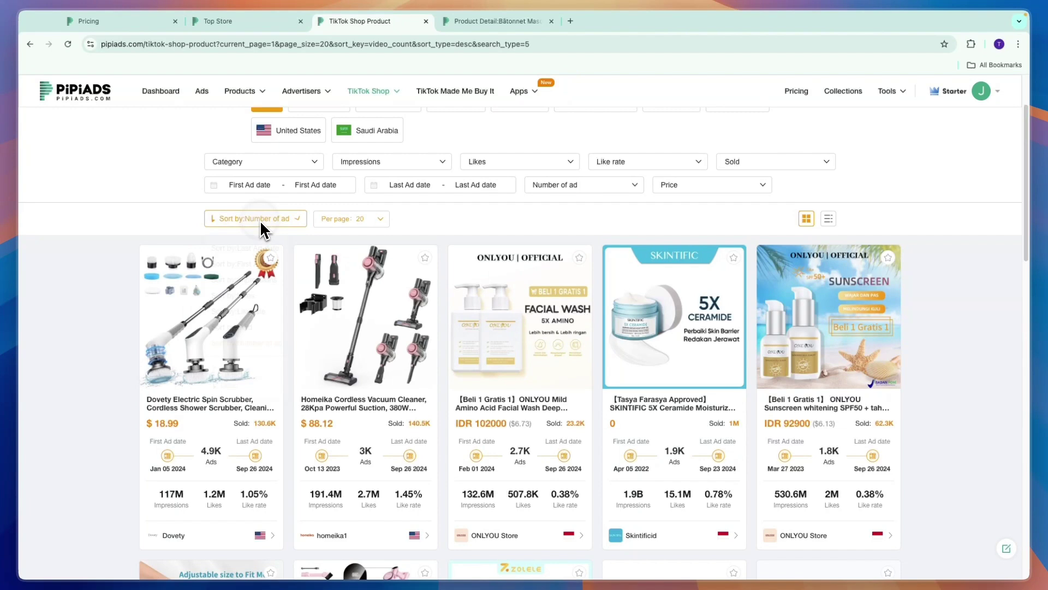
- Filter TikTok Shop products to the last 7 days' first ads and United Kingdom only
click(249, 187)
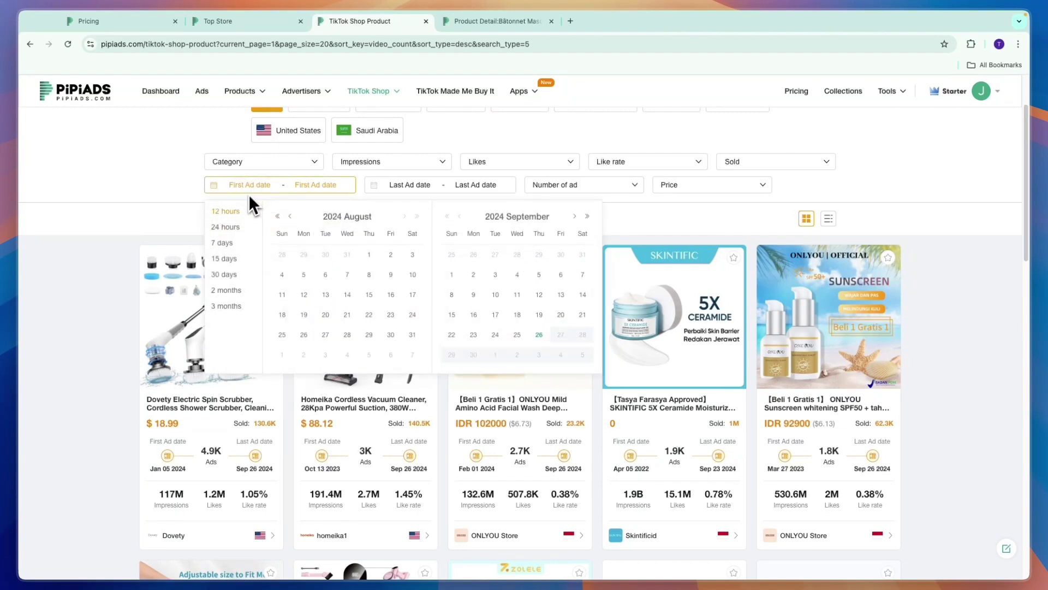
click(223, 242)
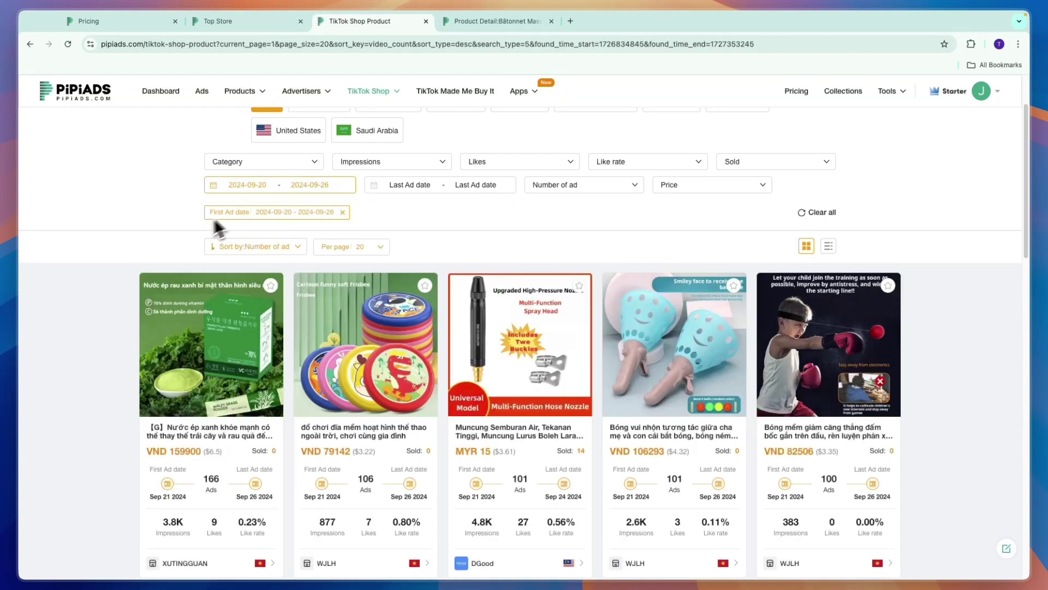
scroll(50, 272, down, 1)
scroll(45, 266, down, 1)
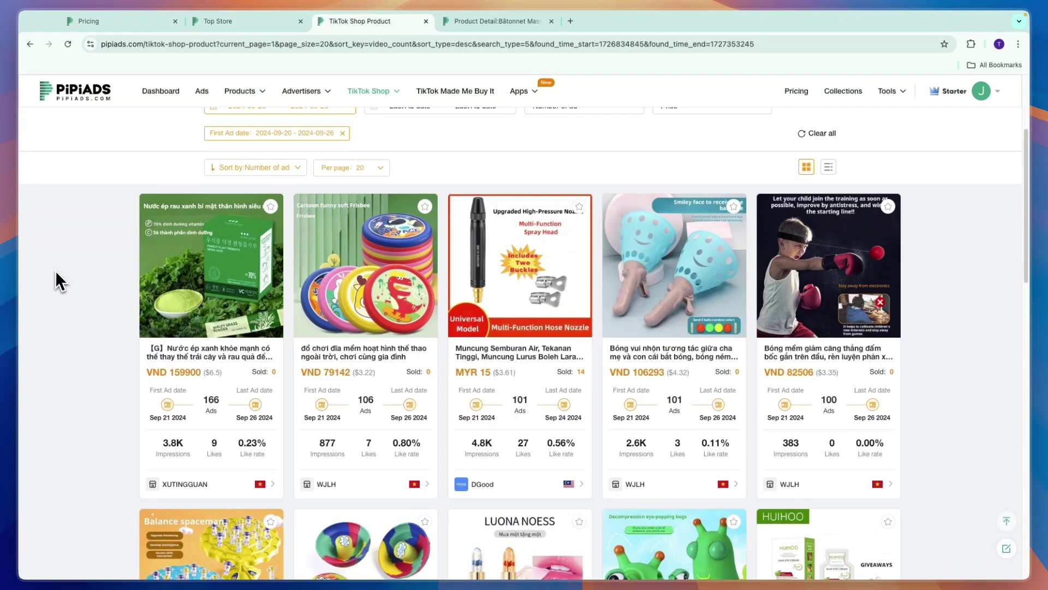
scroll(56, 270, down, 3)
scroll(59, 280, up, 5)
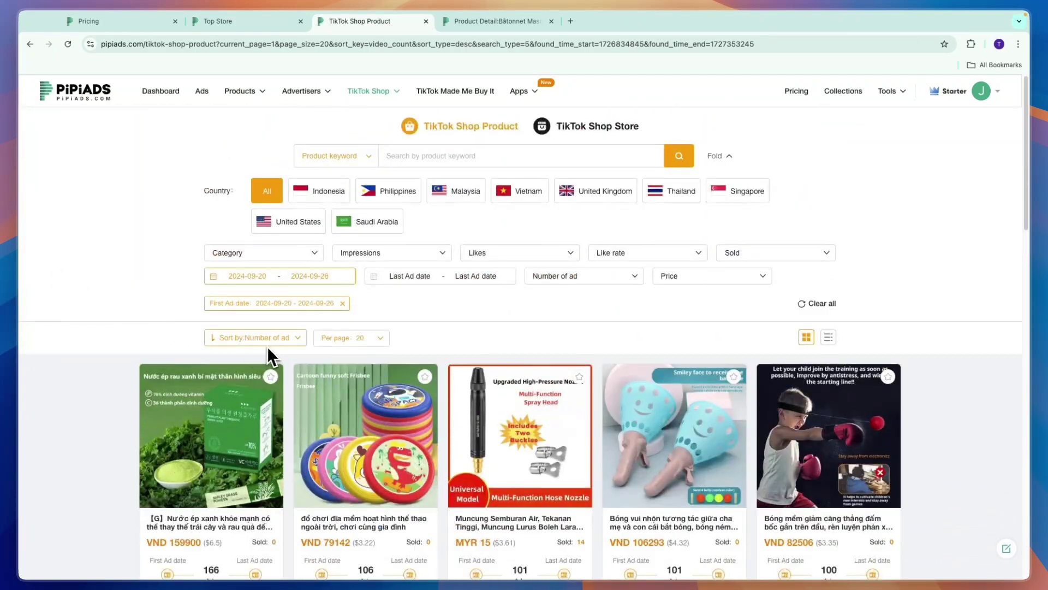
scroll(205, 337, down, 1)
scroll(163, 323, down, 2)
scroll(120, 312, down, 5)
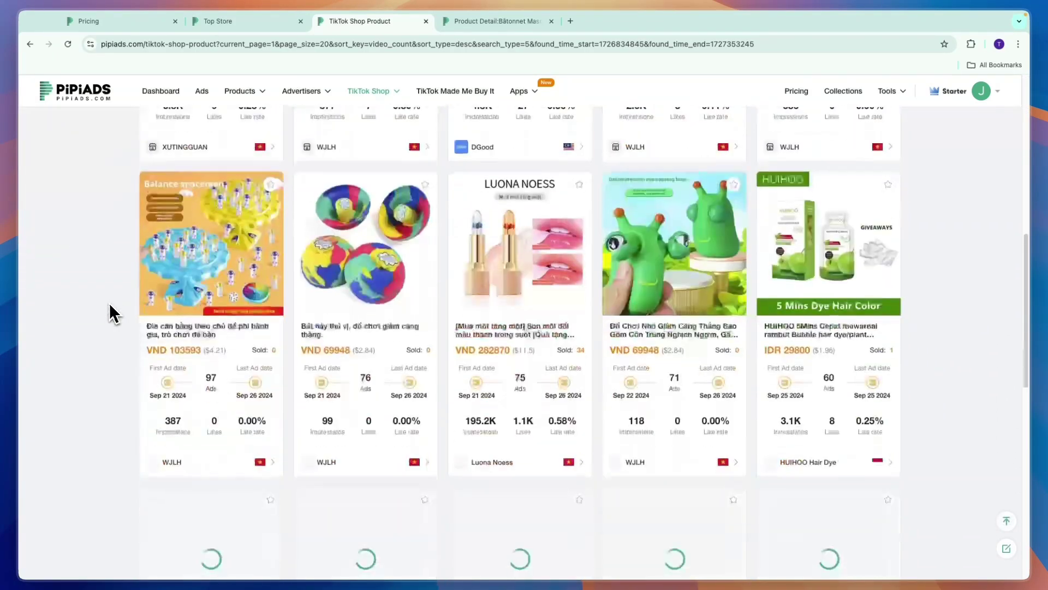
scroll(119, 328, down, 2)
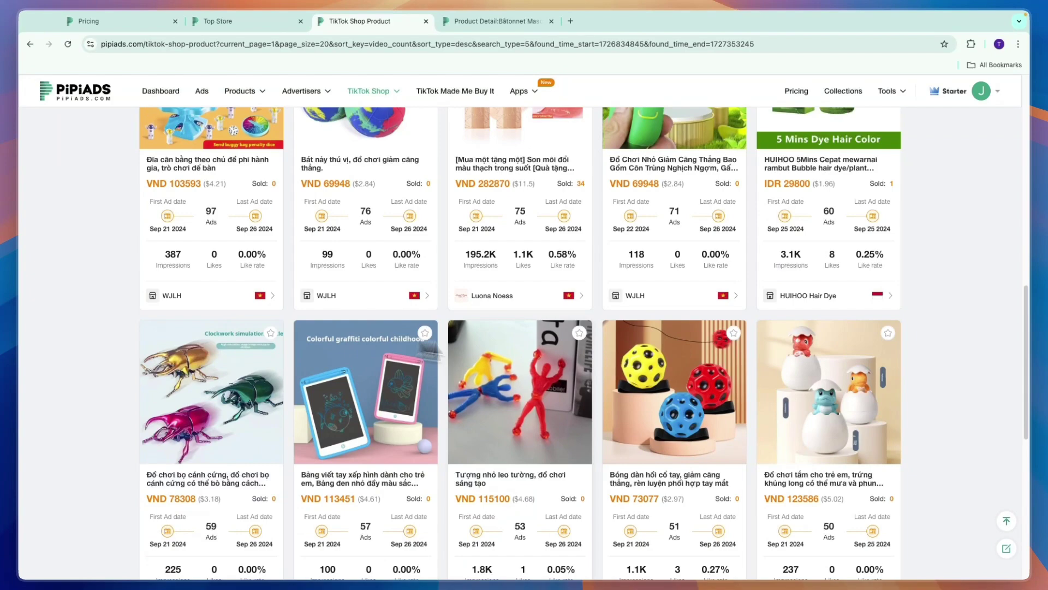
scroll(422, 299, up, 10)
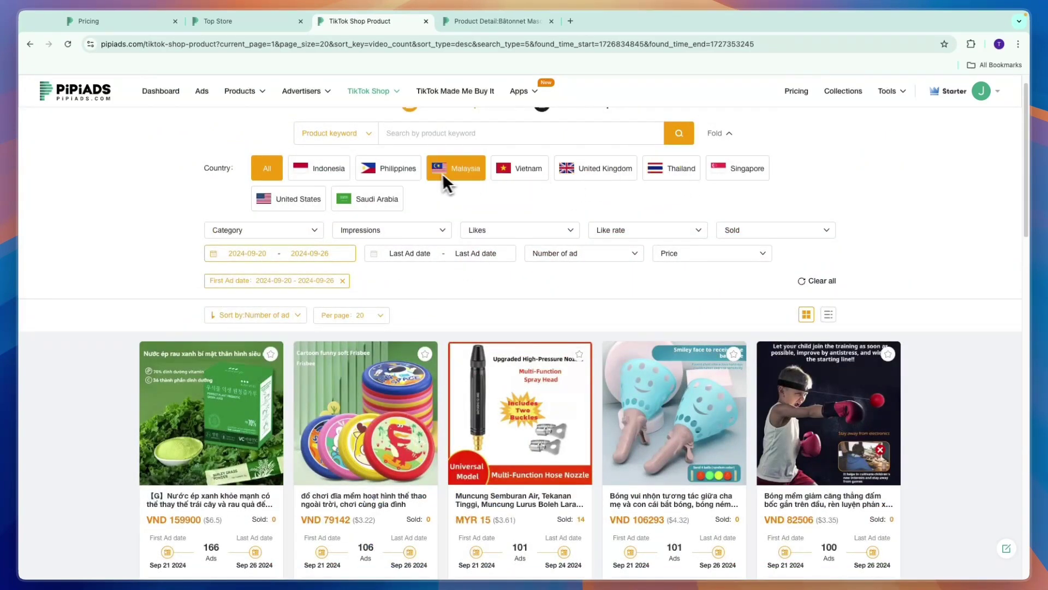
click(560, 177)
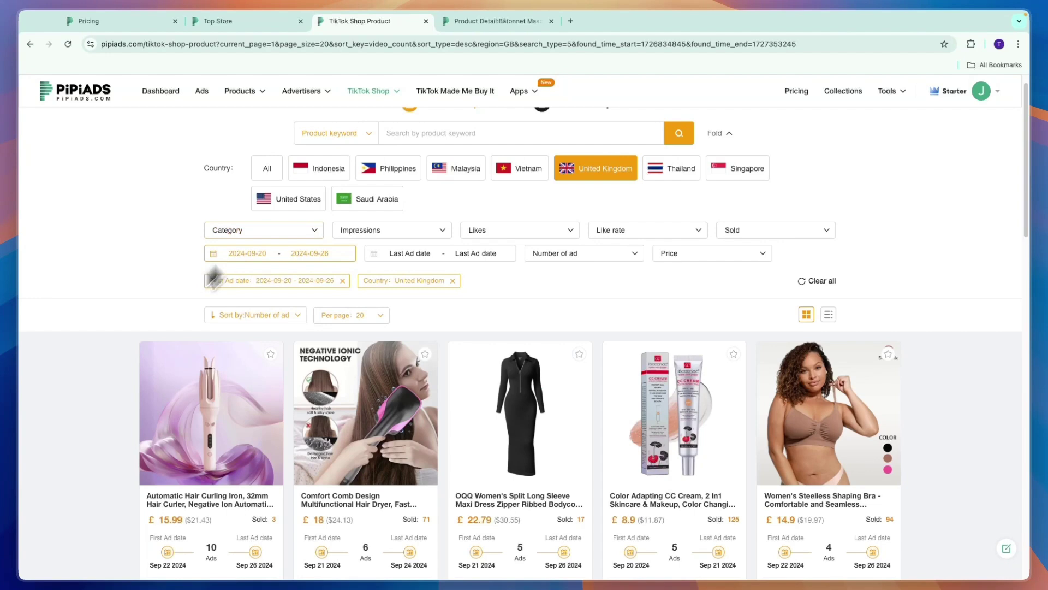
scroll(111, 432, down, 1)
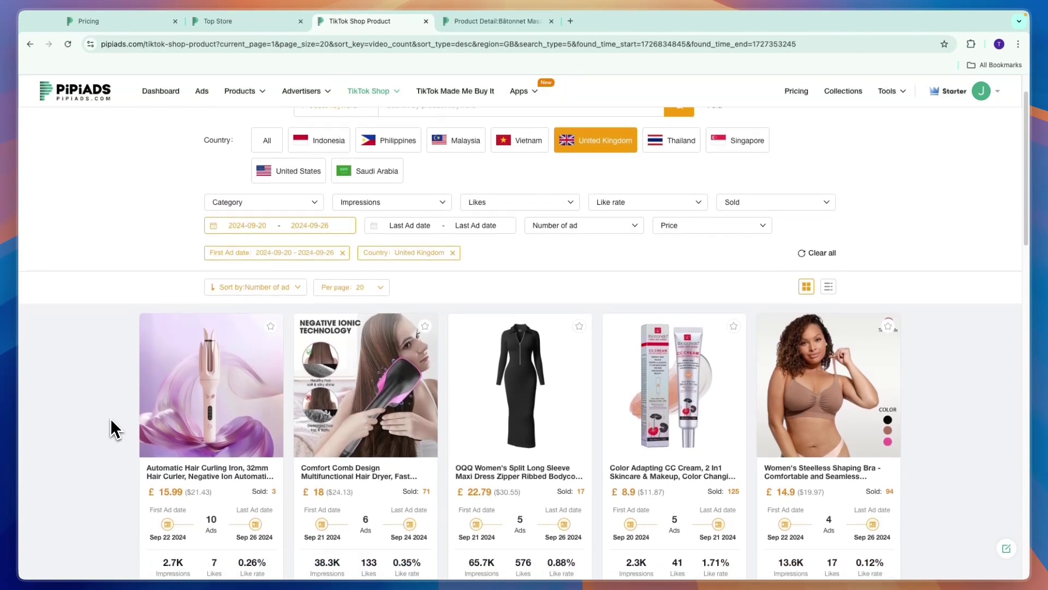
scroll(210, 532, down, 1)
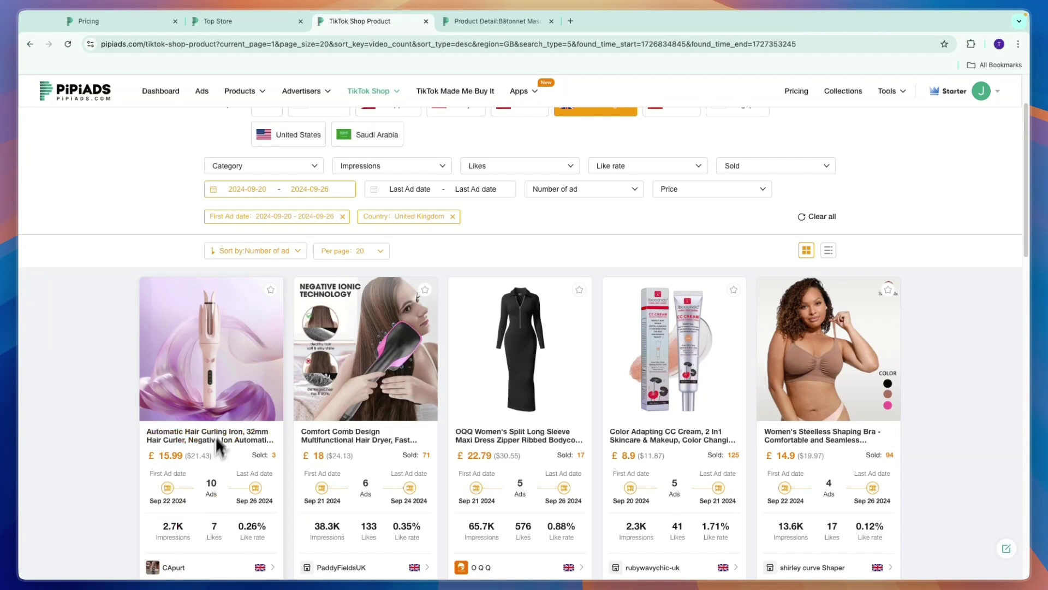
scroll(204, 411, down, 2)
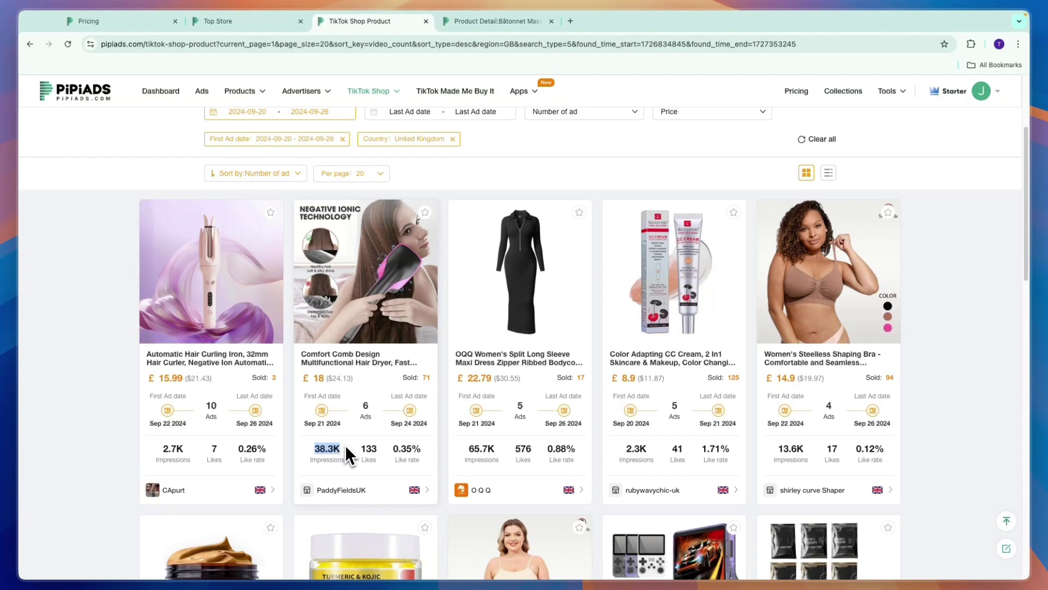
scroll(343, 432, up, 2)
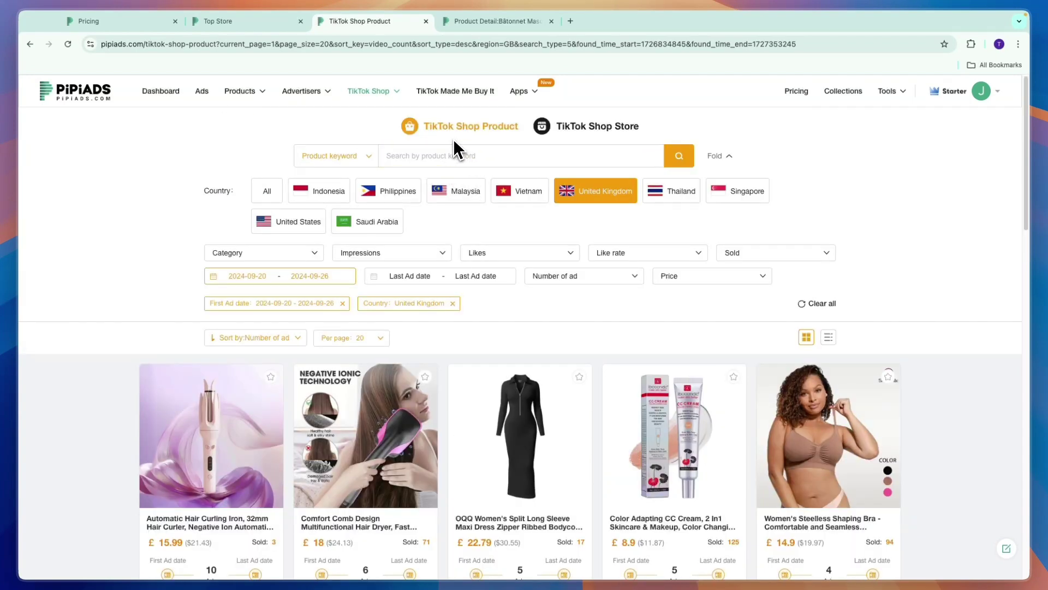
- Glance at TikTok Shop store rankings, then view the TikTok Made Me Buy It videos
click(565, 127)
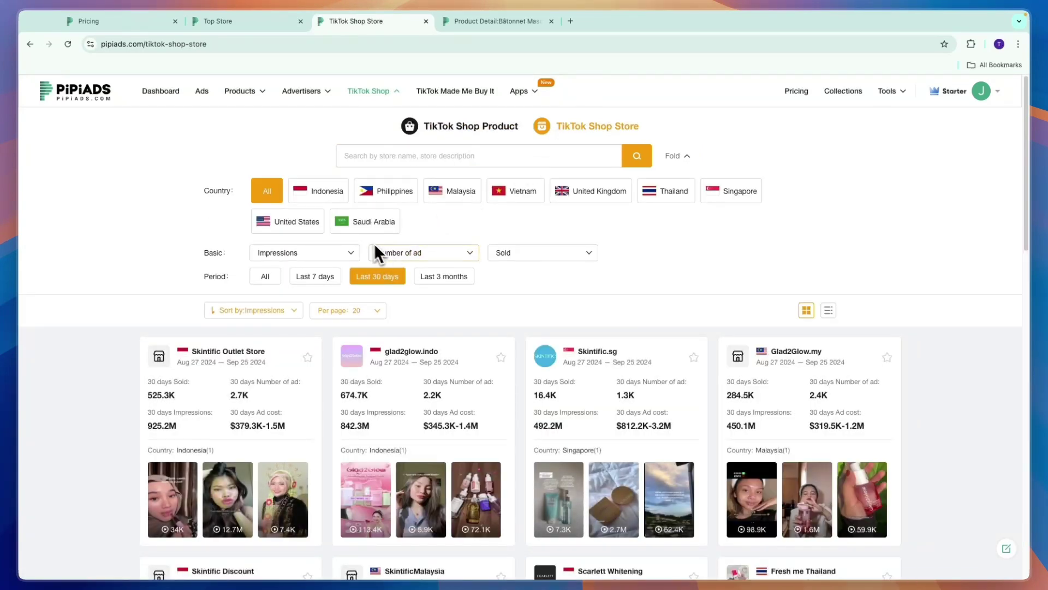
click(480, 94)
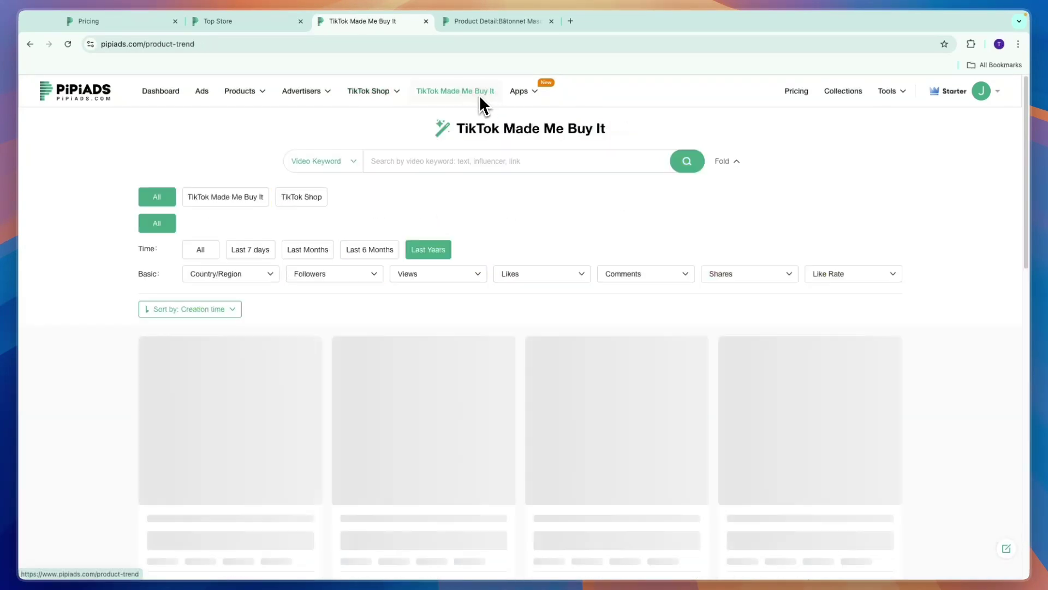
scroll(64, 264, down, 1)
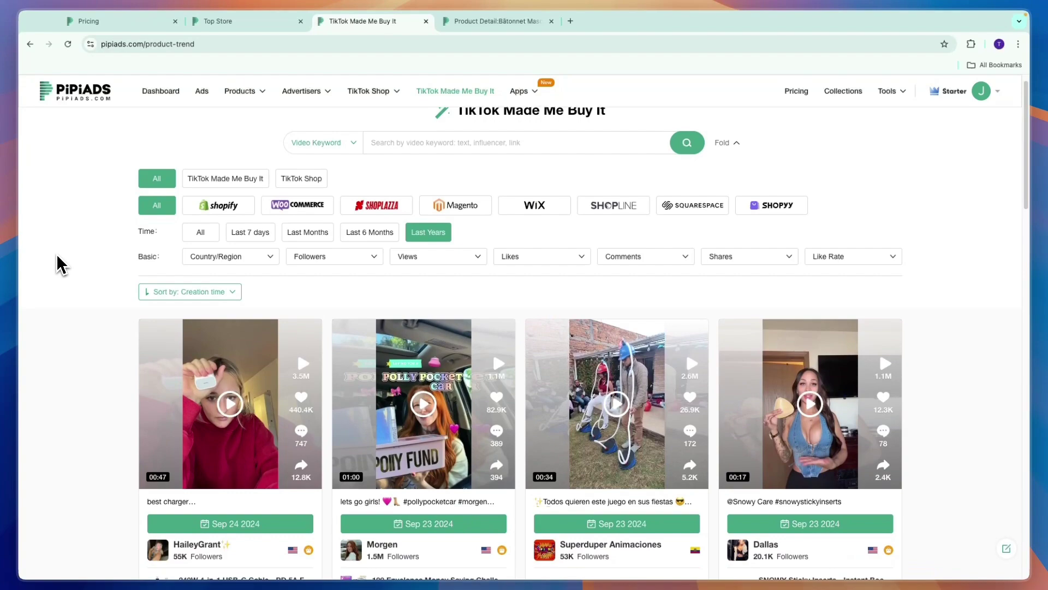
scroll(59, 266, down, 3)
scroll(61, 271, down, 2)
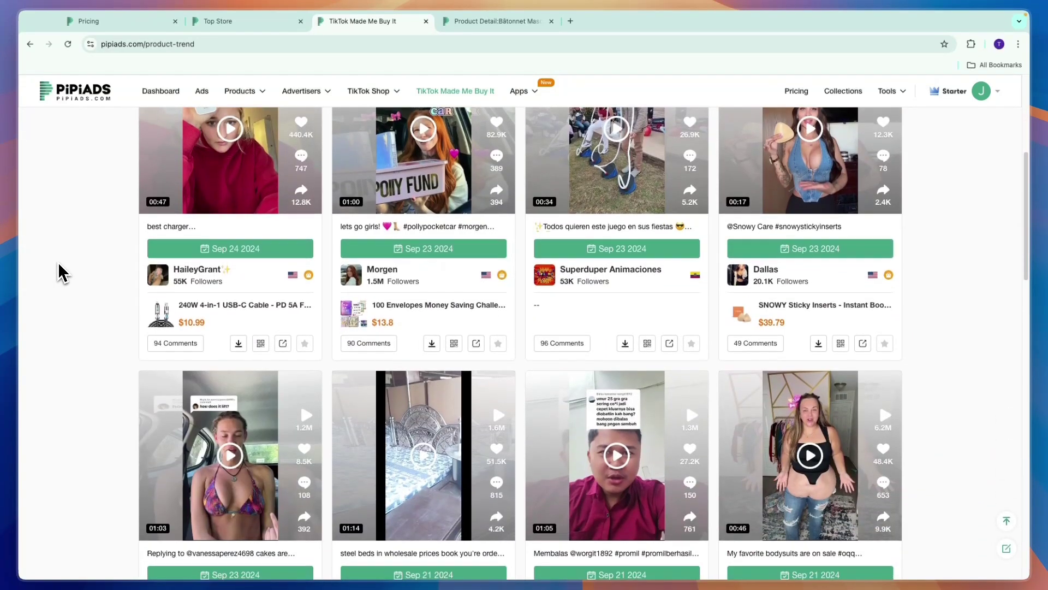
scroll(59, 275, up, 5)
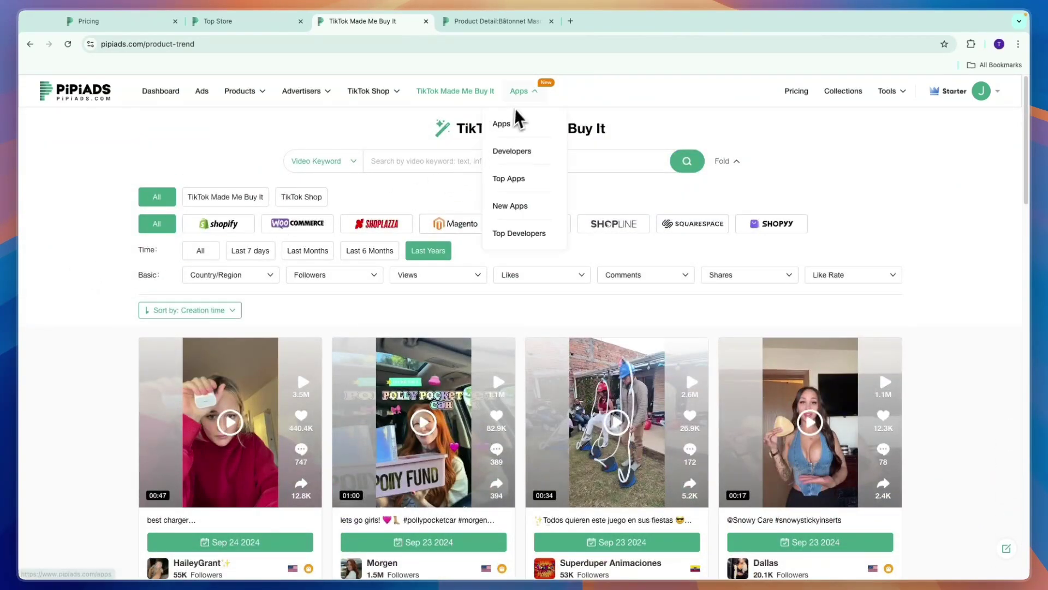
- Review the Apps ranking table, then return to the dashboard via the PiPiADS logo
click(514, 115)
scroll(351, 202, down, 1)
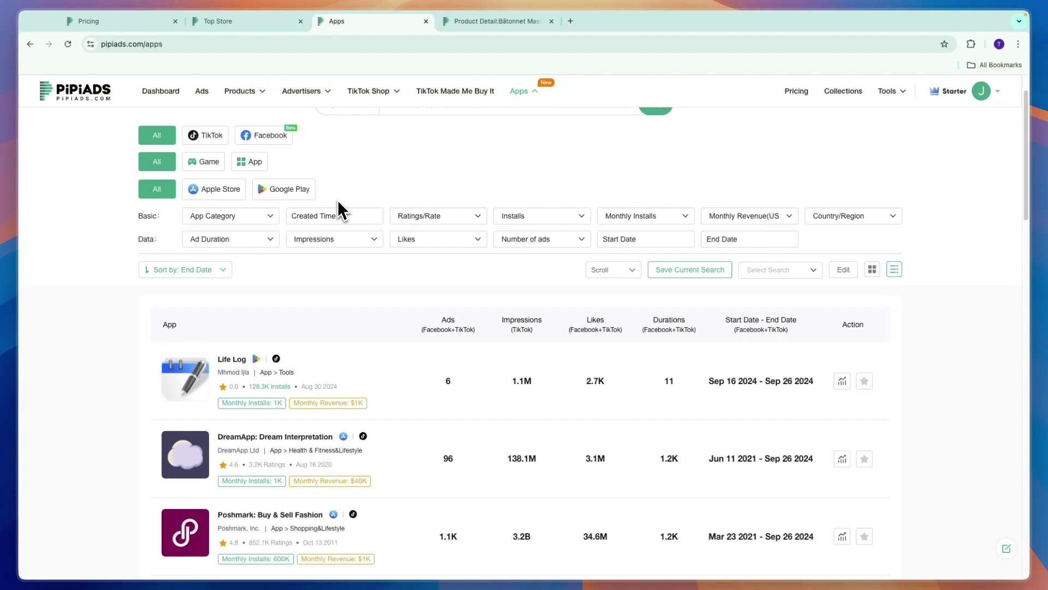
scroll(287, 212, down, 2)
scroll(246, 220, down, 2)
scroll(238, 230, up, 4)
scroll(229, 239, down, 3)
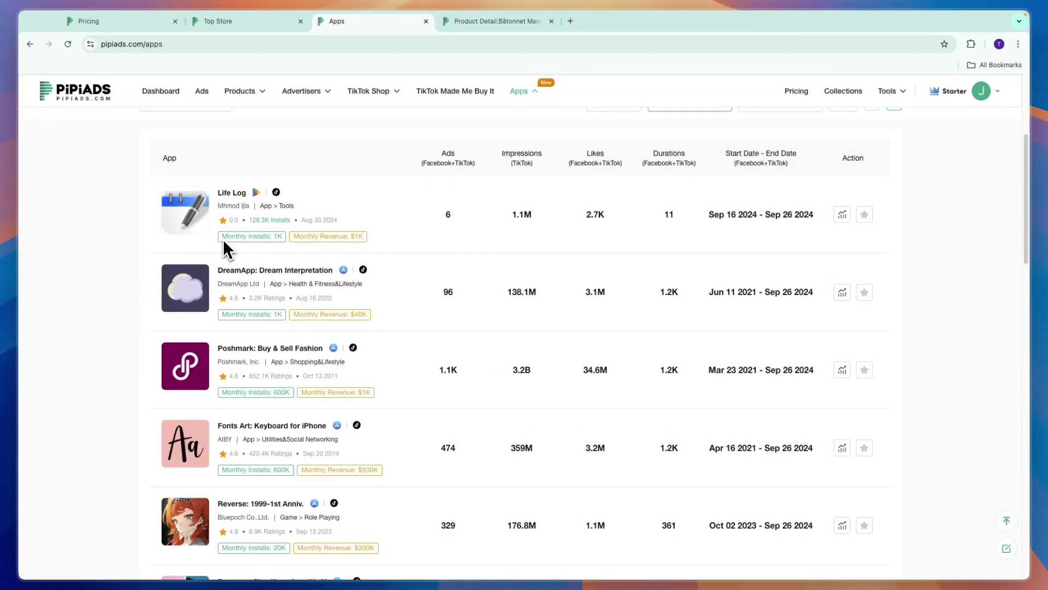
scroll(214, 246, up, 4)
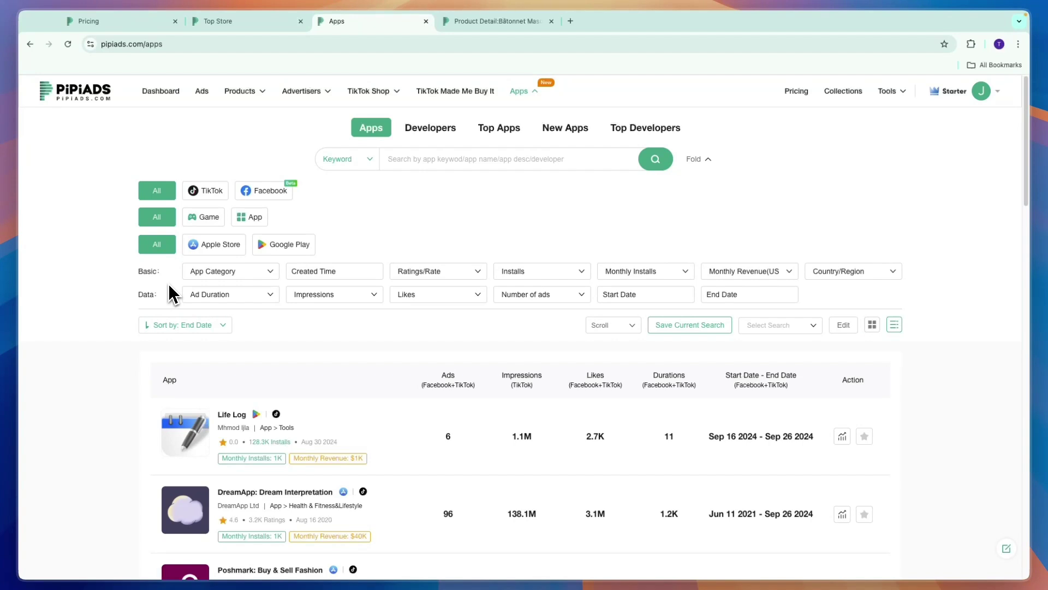
click(85, 94)
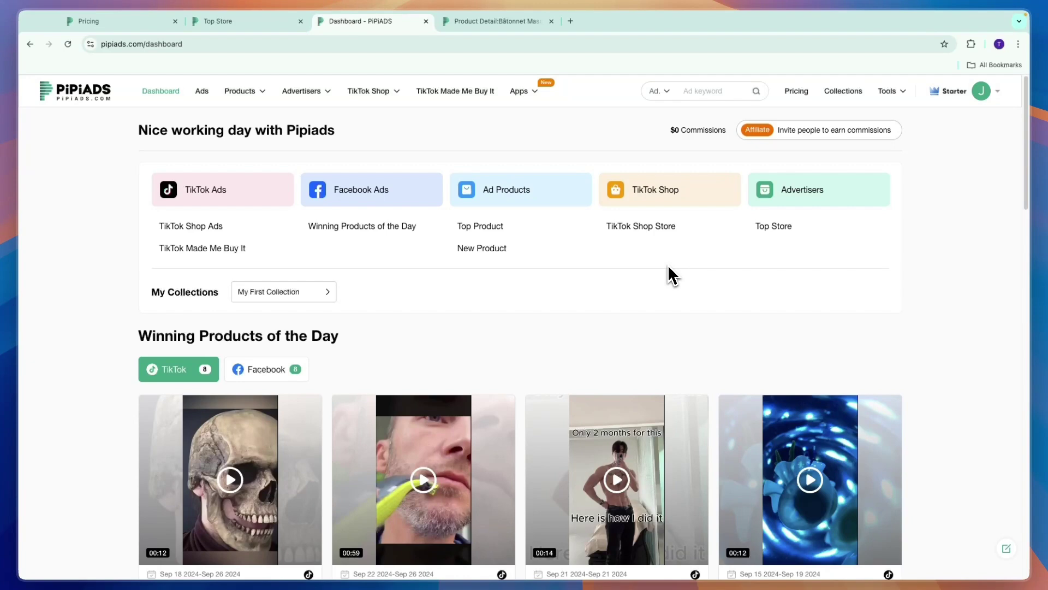
scroll(607, 152, down, 2)
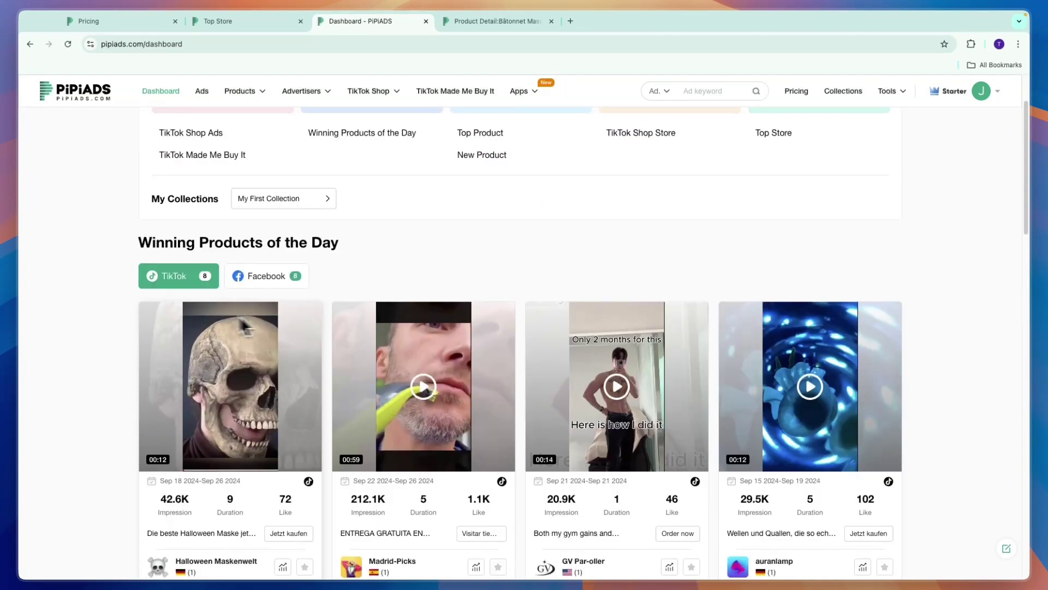
scroll(246, 327, down, 1)
drag(133, 232, 174, 269)
scroll(106, 276, down, 5)
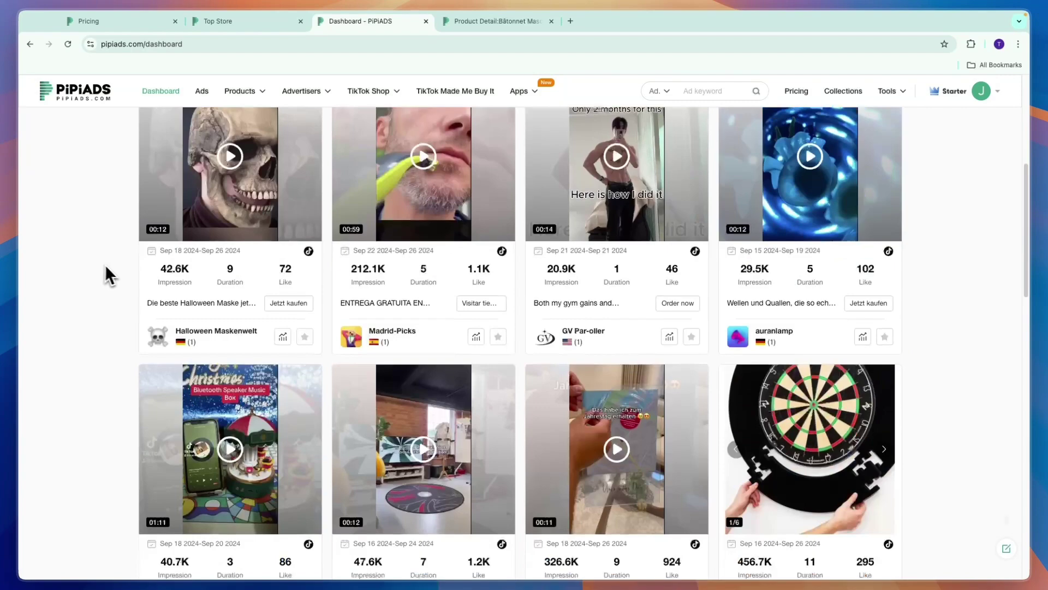
scroll(104, 264, down, 1)
scroll(111, 284, down, 1)
scroll(111, 283, down, 8)
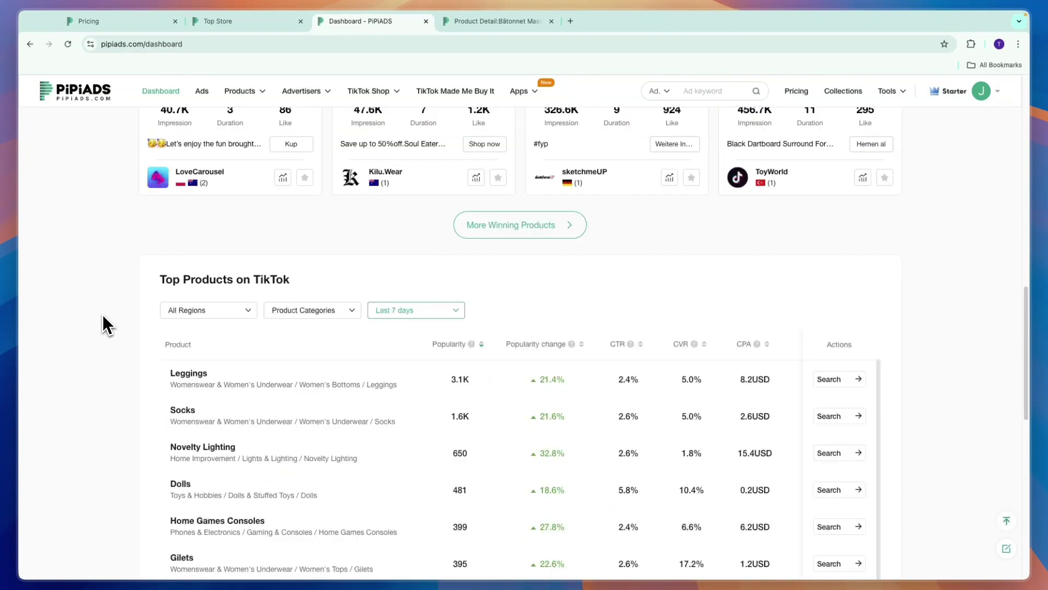
scroll(120, 315, up, 8)
scroll(152, 279, up, 3)
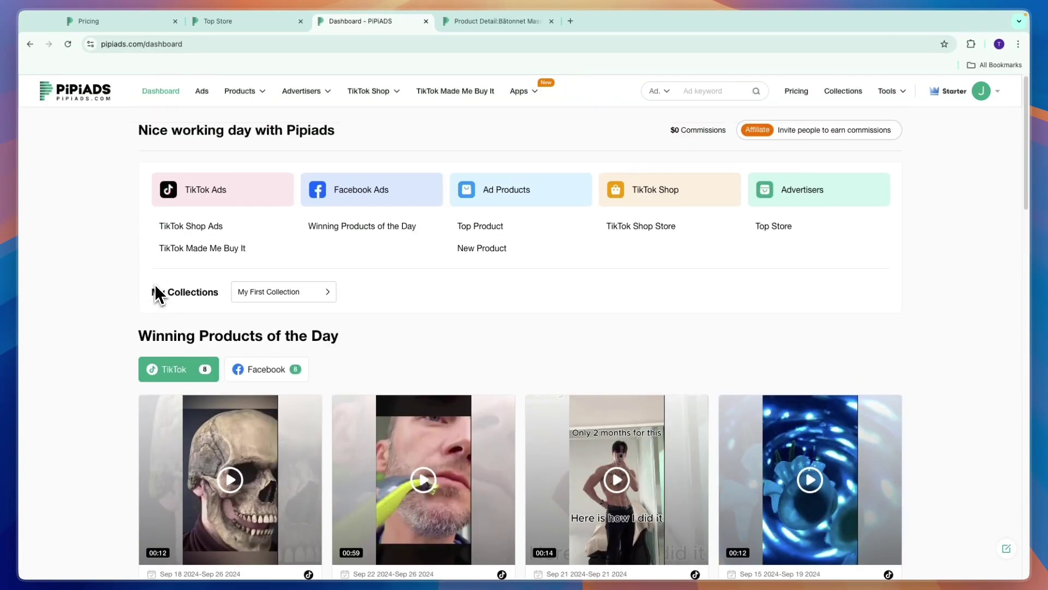